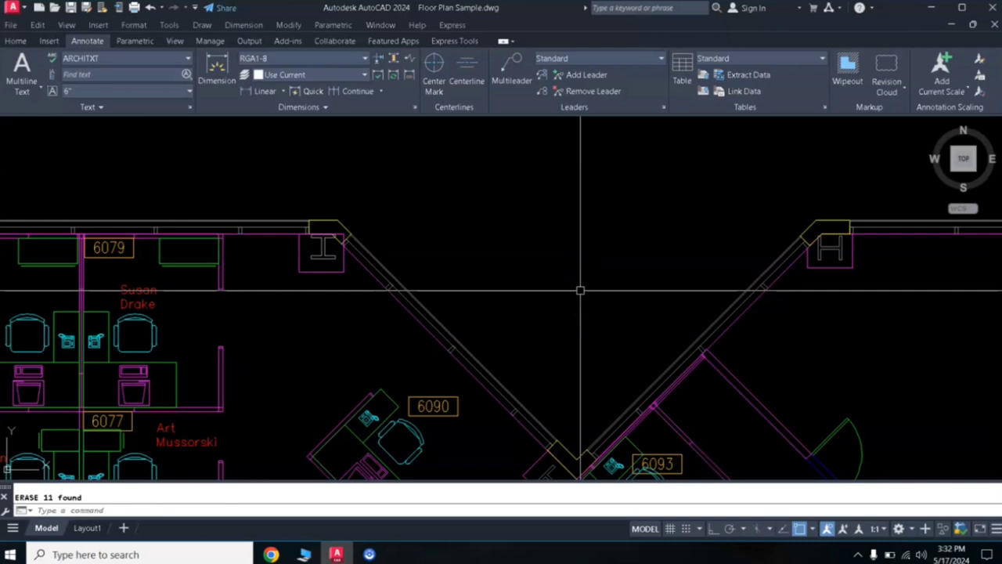
Copy the 6090 room tag block twice, side by side, into the empty area above the angled walls
{"action": "middle_click_drag", "start_coordinate": [591, 305], "coordinate": [580, 263]}
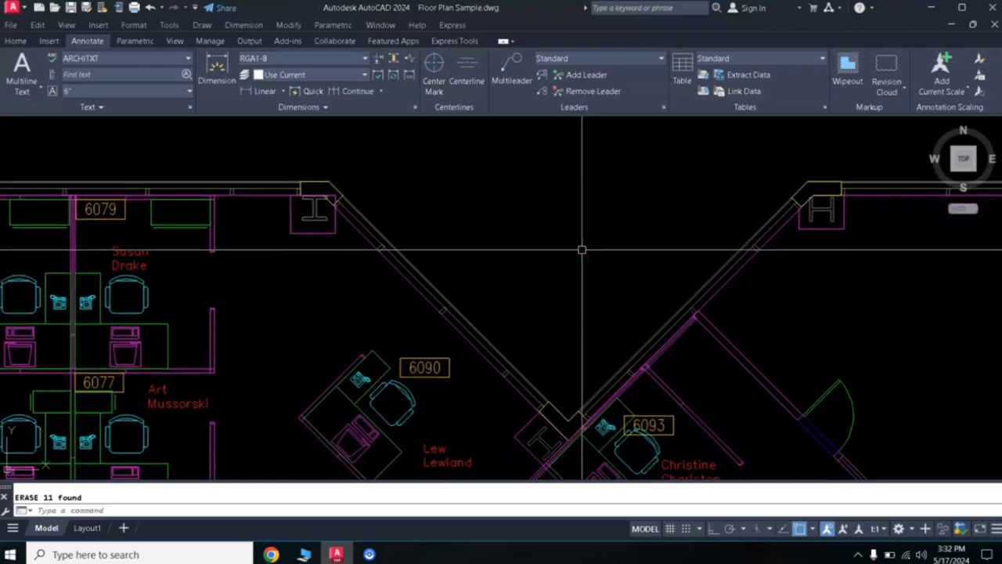
{"action": "left_click", "coordinate": [423, 369]}
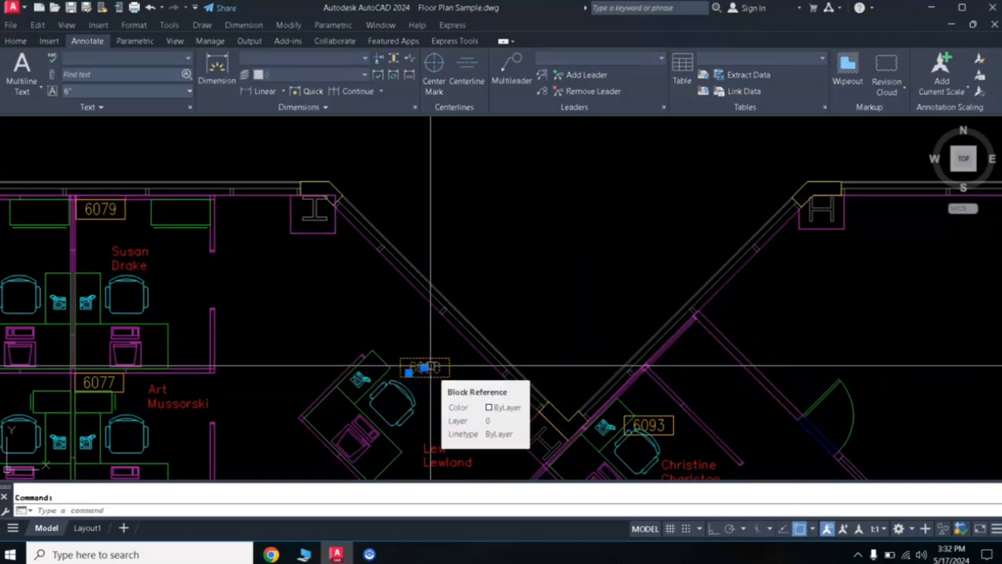
{"action": "type", "text": "co"}
{"action": "key", "text": "Return"}
{"action": "left_click", "coordinate": [425, 369]}
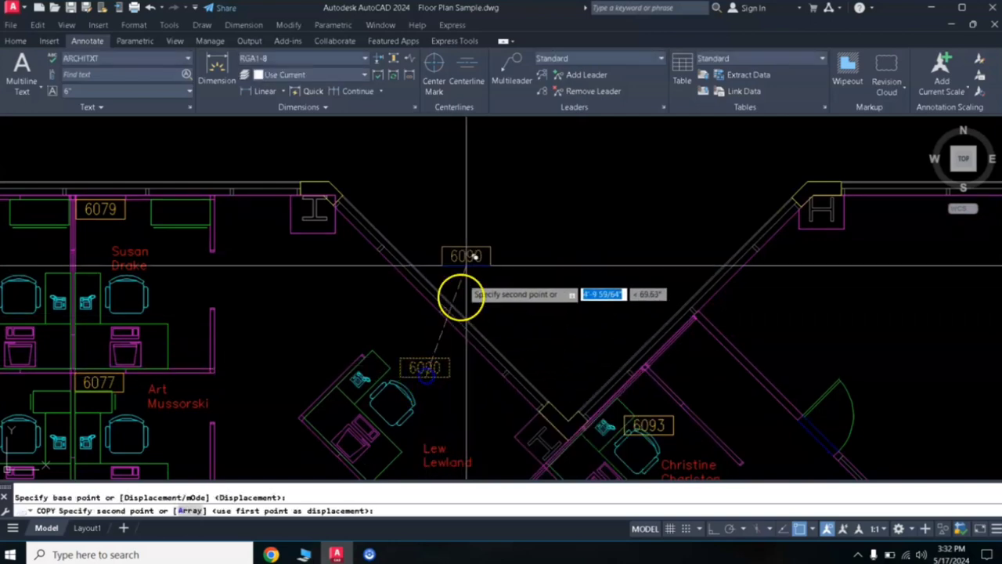
{"action": "left_click", "coordinate": [478, 242]}
{"action": "left_click", "coordinate": [606, 252]}
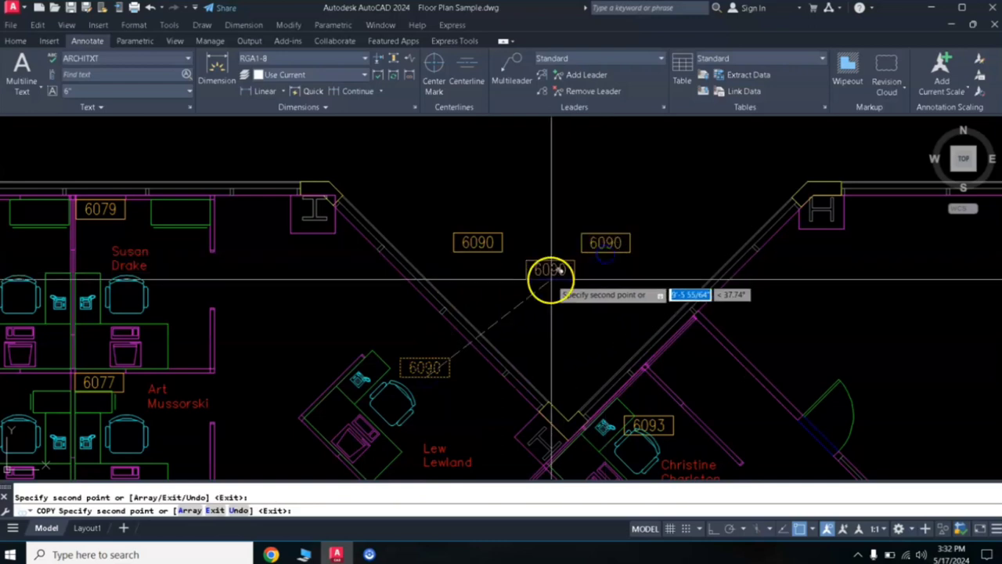
Explode the left copy of the 6090 room tag
{"action": "scroll", "coordinate": [540, 246], "scroll_direction": "up", "scroll_amount": 4}
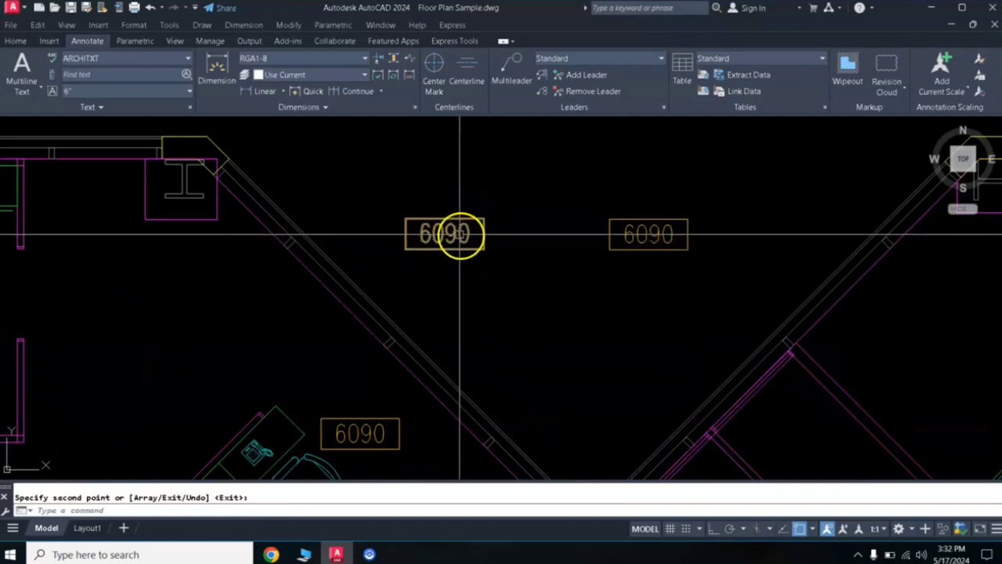
{"action": "left_click", "coordinate": [638, 243]}
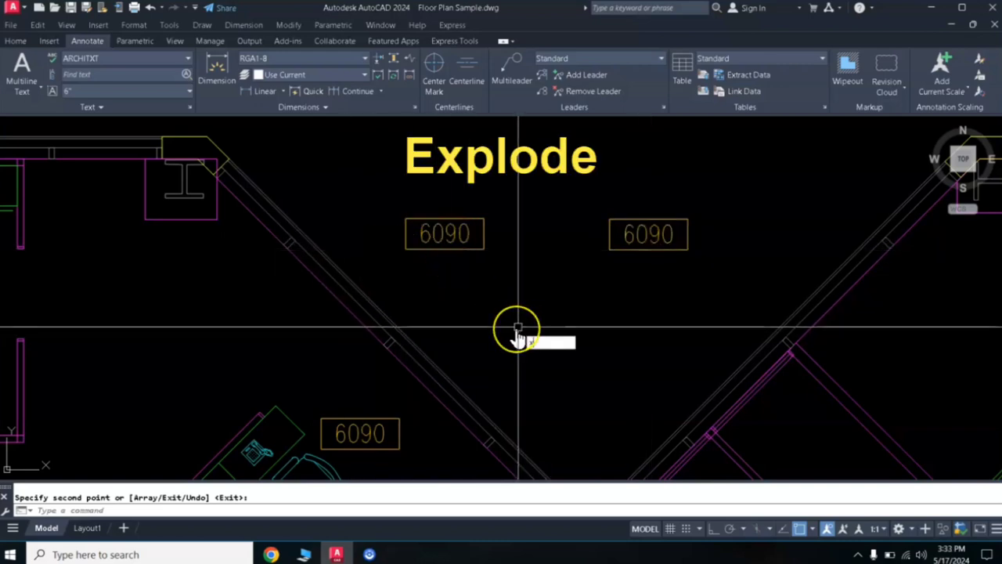
{"action": "type", "text": "x"}
{"action": "key", "text": "Return"}
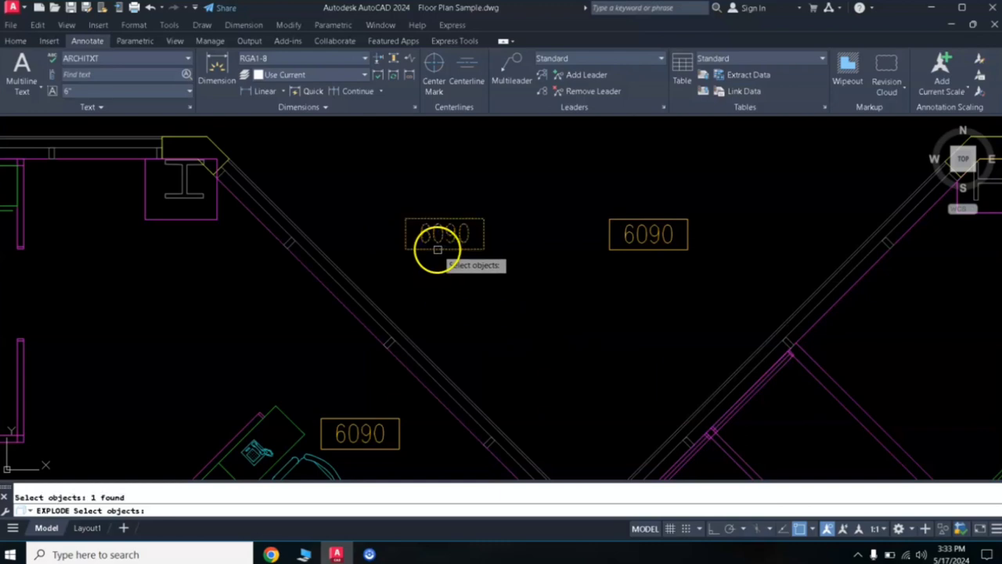
{"action": "key", "text": "Return"}
Select the exploded tag's rectangular frame and its NUMBER text separately to examine the individual objects
{"action": "scroll", "coordinate": [451, 233], "scroll_direction": "up", "scroll_amount": 4}
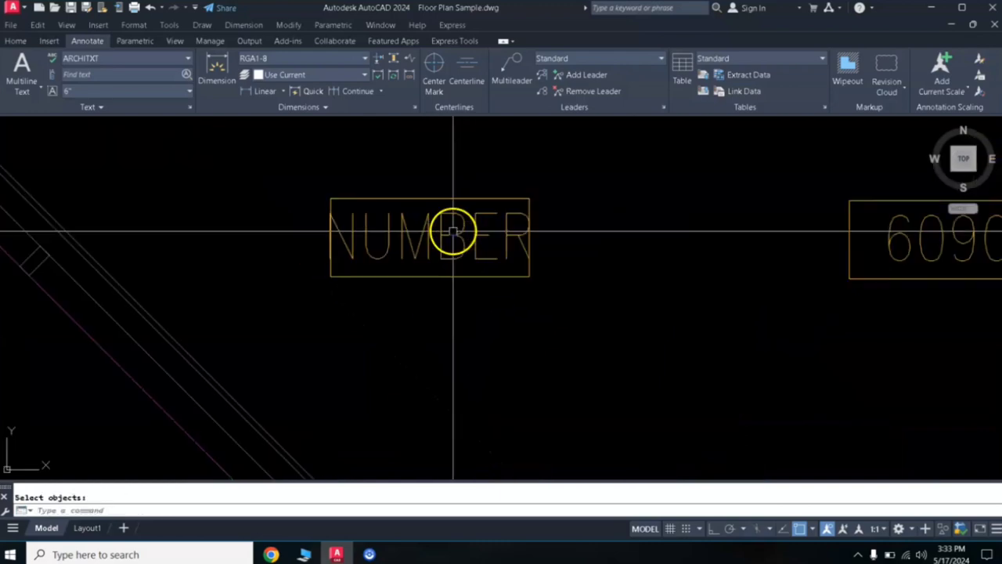
{"action": "left_click", "coordinate": [417, 235]}
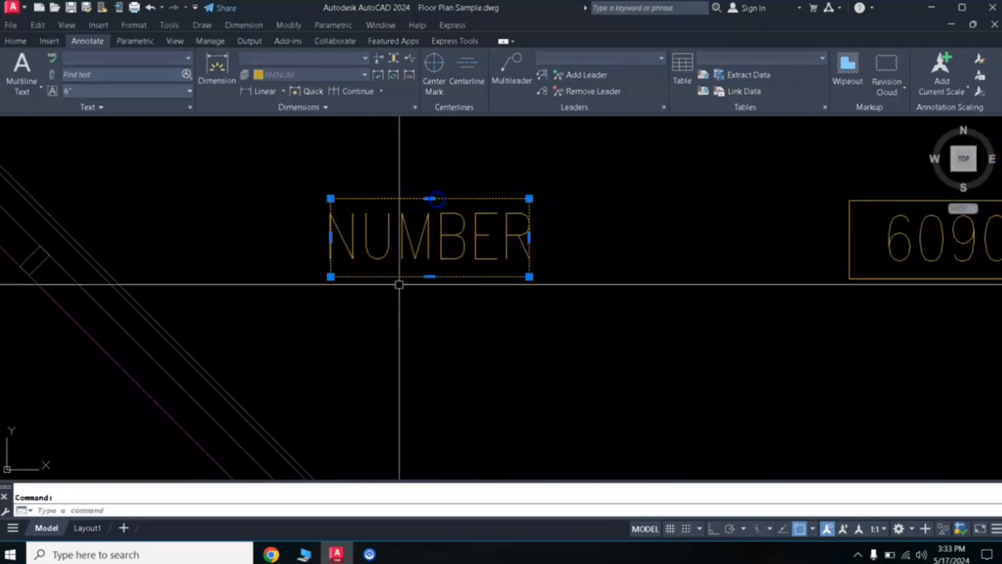
{"action": "key", "text": "Escape"}
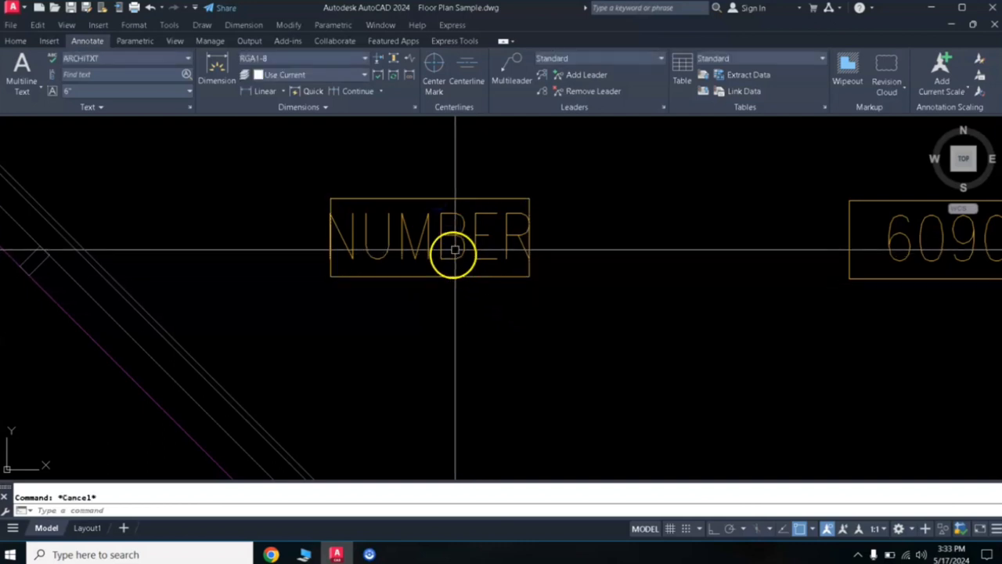
{"action": "left_click", "coordinate": [405, 258]}
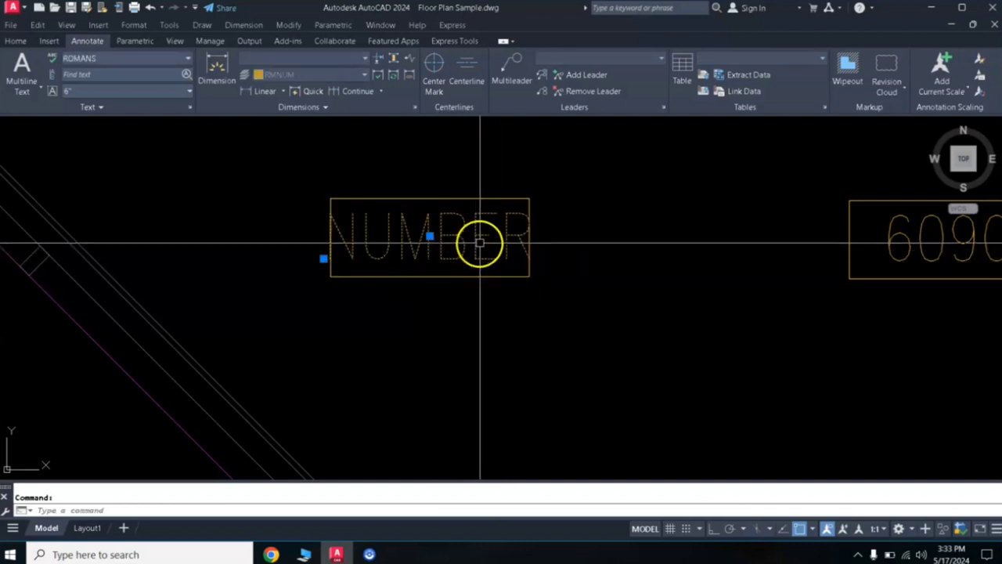
{"action": "scroll", "coordinate": [478, 243], "scroll_direction": "down", "scroll_amount": 2}
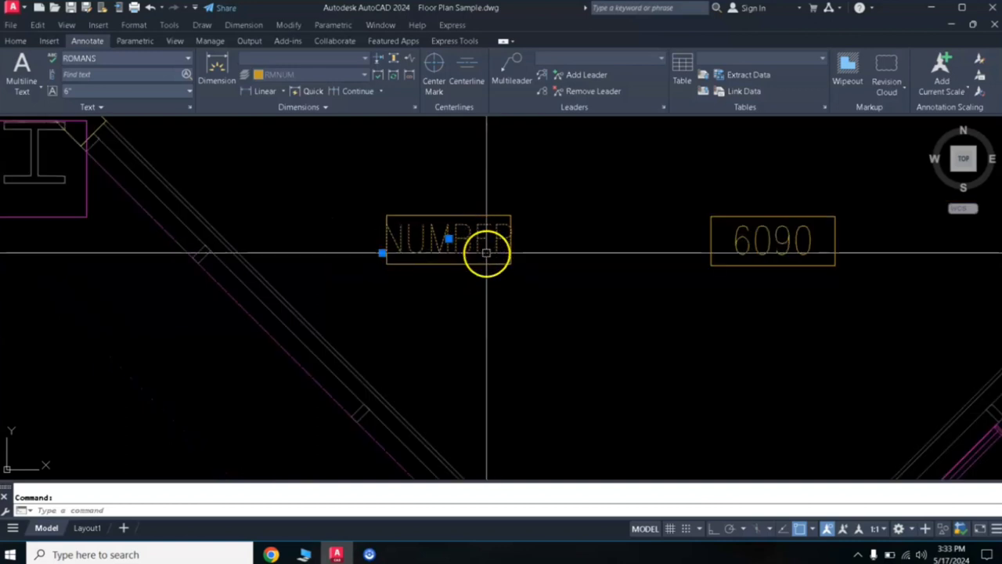
{"action": "key", "text": "Escape"}
Burst the right copy of the 6090 room tag and examine its separated frame and number text
{"action": "middle_click_drag", "start_coordinate": [842, 259], "coordinate": [757, 268]}
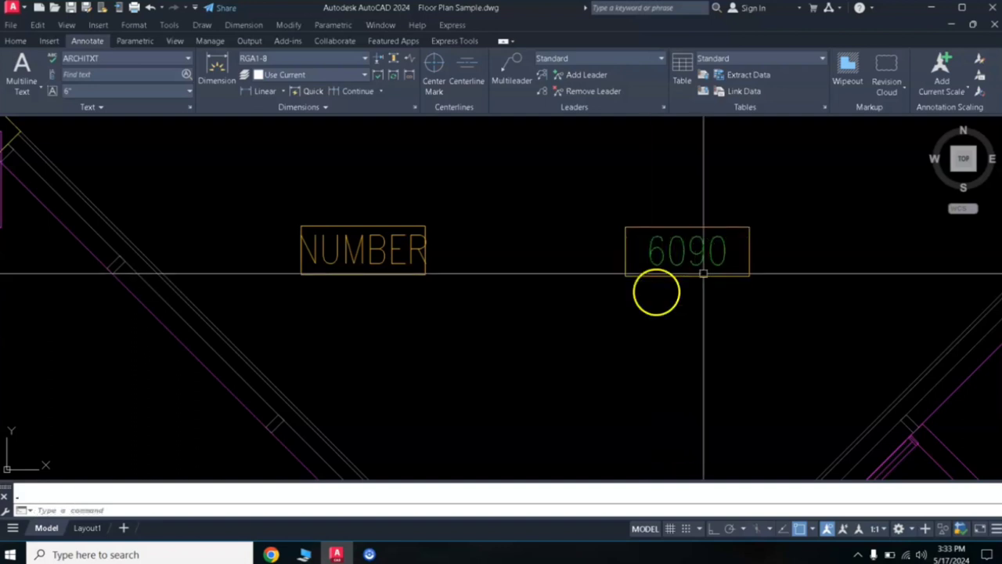
{"action": "scroll", "coordinate": [674, 233], "scroll_direction": "up", "scroll_amount": 4}
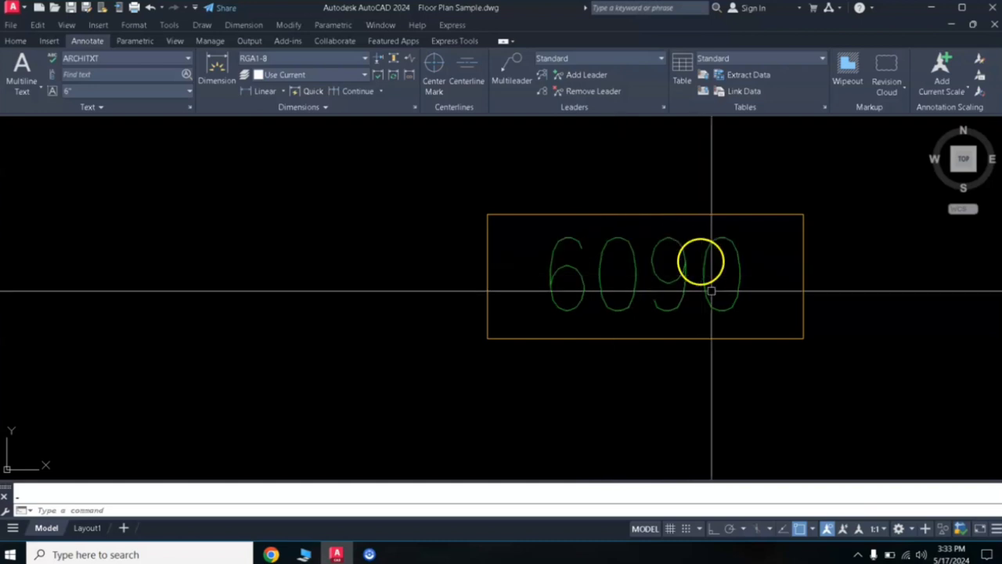
{"action": "left_click", "coordinate": [683, 211]}
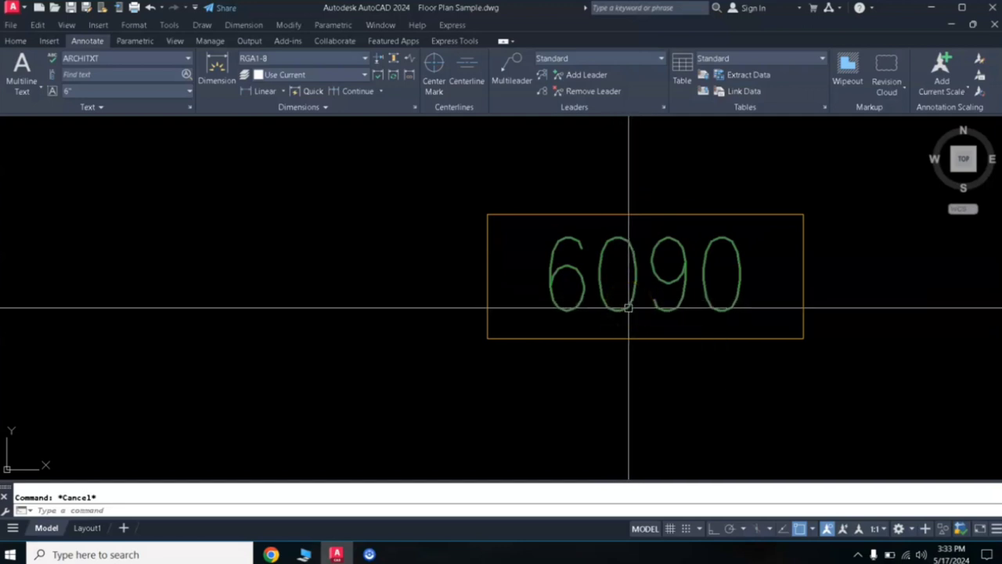
{"action": "scroll", "coordinate": [628, 307], "scroll_direction": "down", "scroll_amount": 4}
{"action": "middle_click_drag", "start_coordinate": [476, 297], "coordinate": [554, 271]}
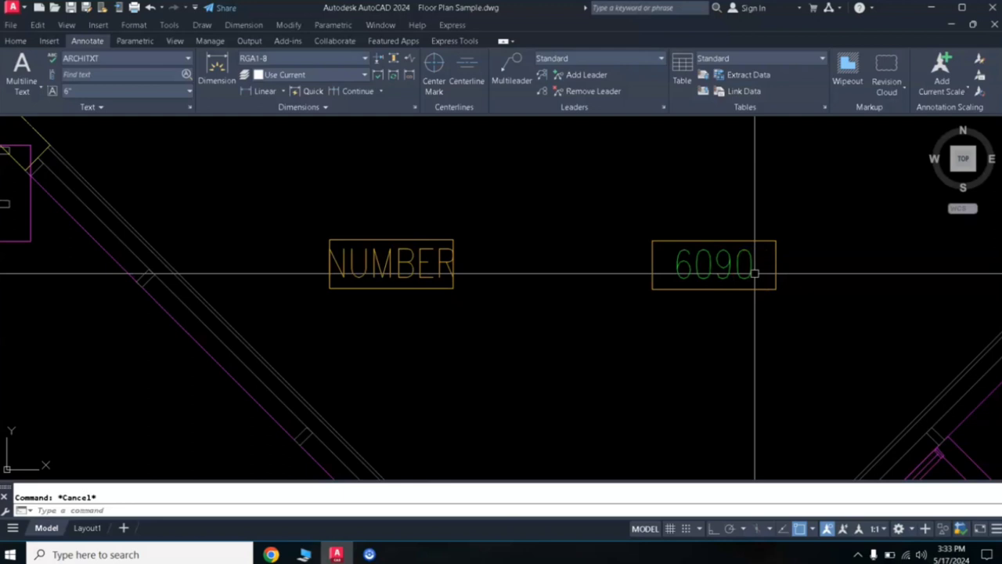
{"action": "left_click", "coordinate": [745, 294]}
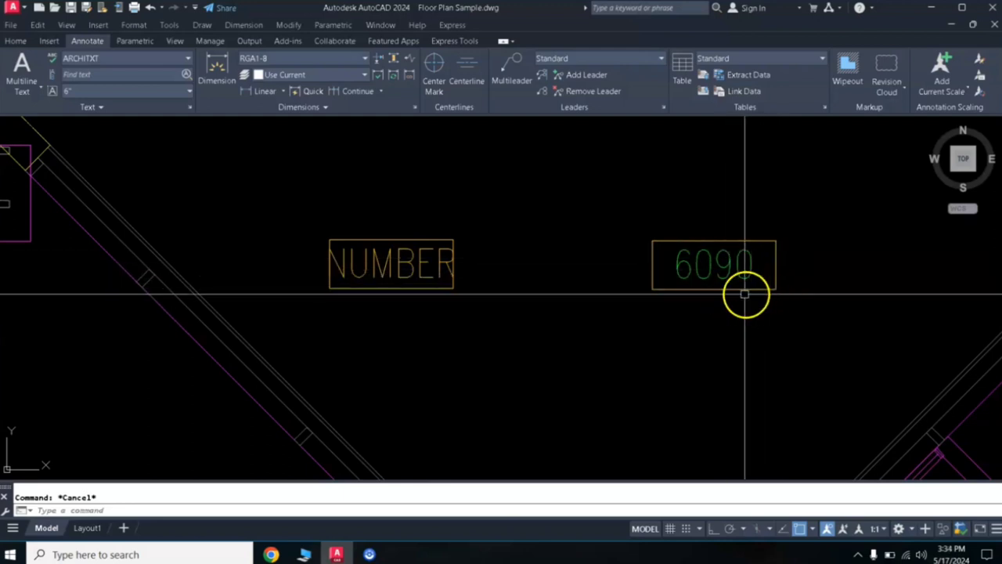
{"action": "left_click", "coordinate": [724, 261]}
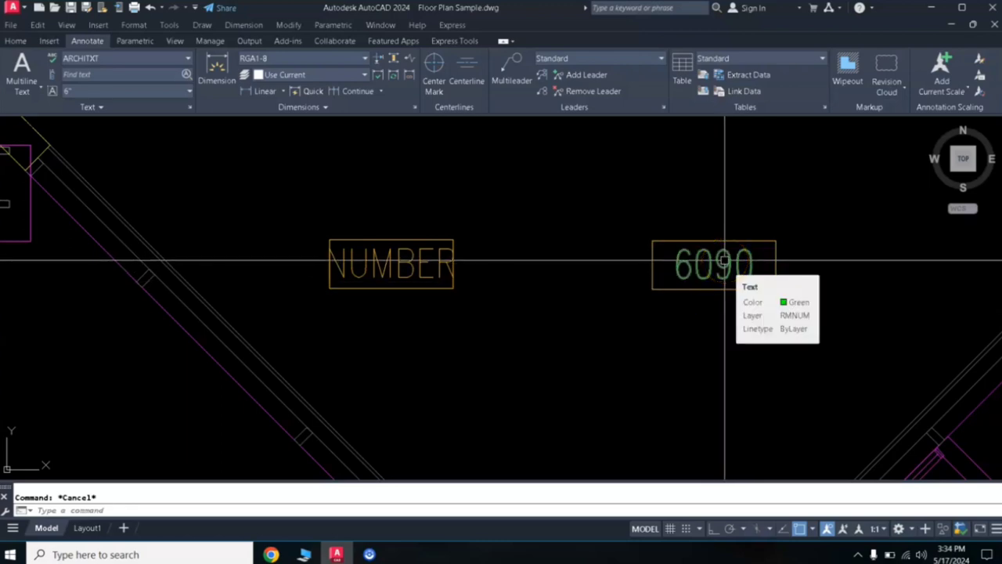
{"action": "left_click", "coordinate": [696, 258]}
Copy the office chair beside the original 6090 tag twice, placing the copies above the two separated tags
{"action": "scroll", "coordinate": [696, 258], "scroll_direction": "down", "scroll_amount": 4}
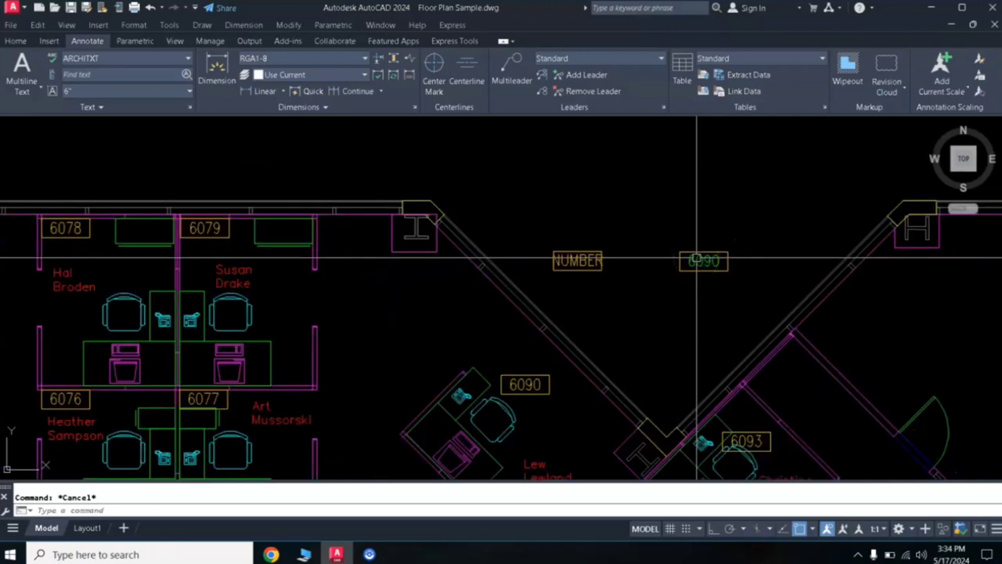
{"action": "left_click", "coordinate": [518, 404]}
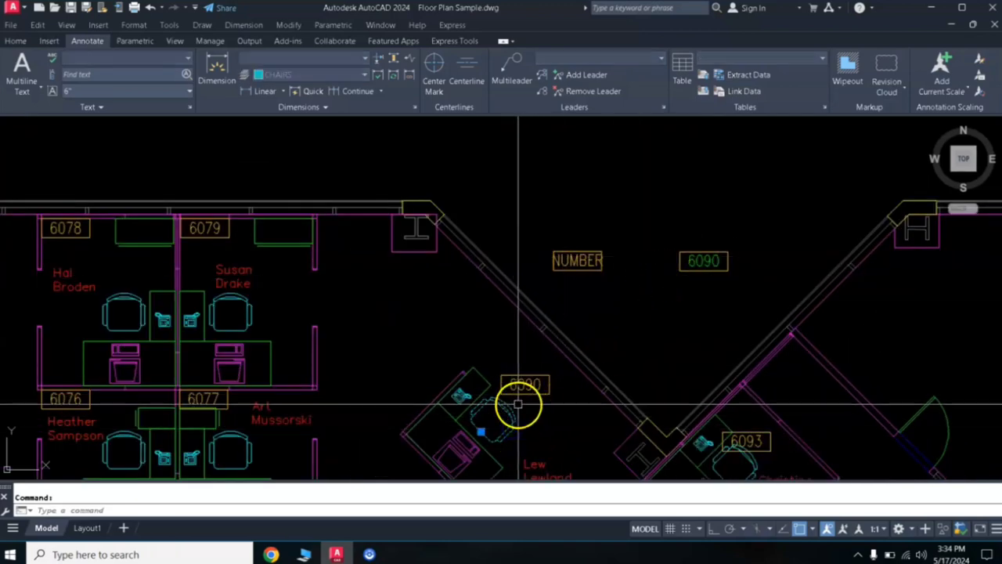
{"action": "type", "text": "co"}
{"action": "key", "text": "Return"}
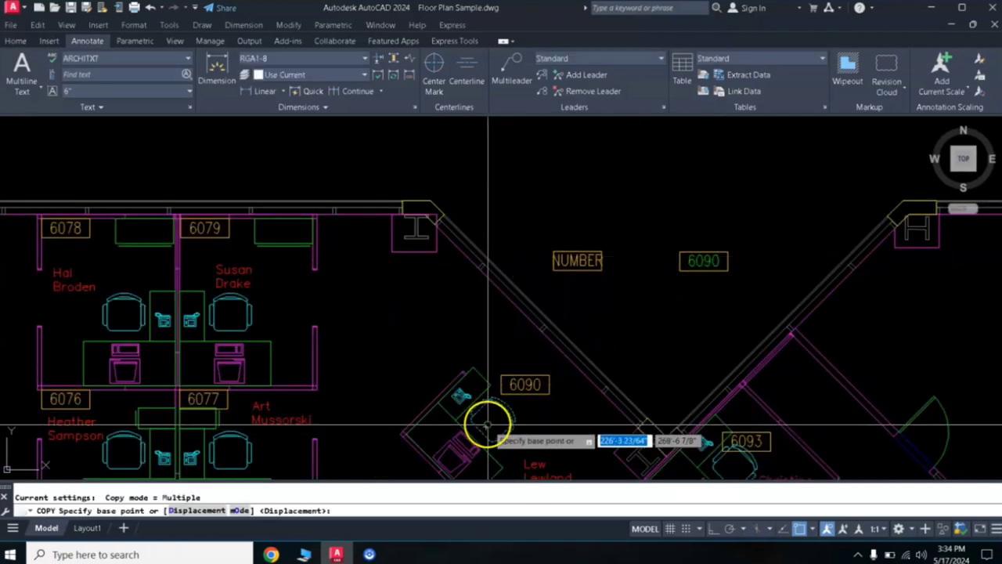
{"action": "left_click", "coordinate": [488, 422]}
{"action": "left_click", "coordinate": [584, 178]}
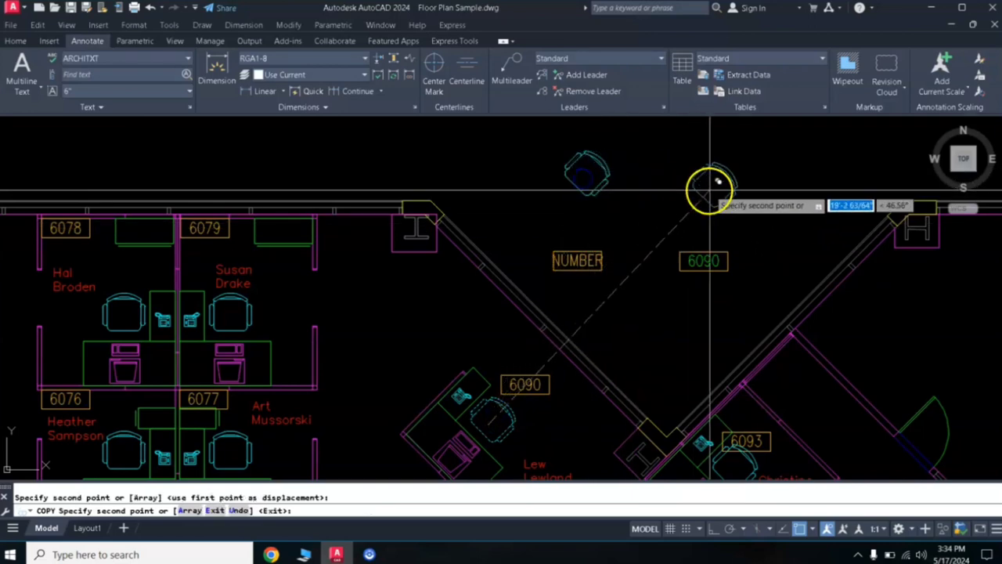
{"action": "left_click", "coordinate": [711, 188]}
{"action": "key", "text": "Return"}
Explode the left chair copy above the NUMBER tag
{"action": "middle_click_drag", "start_coordinate": [682, 152], "coordinate": [661, 230]}
{"action": "scroll", "coordinate": [661, 229], "scroll_direction": "up", "scroll_amount": 2}
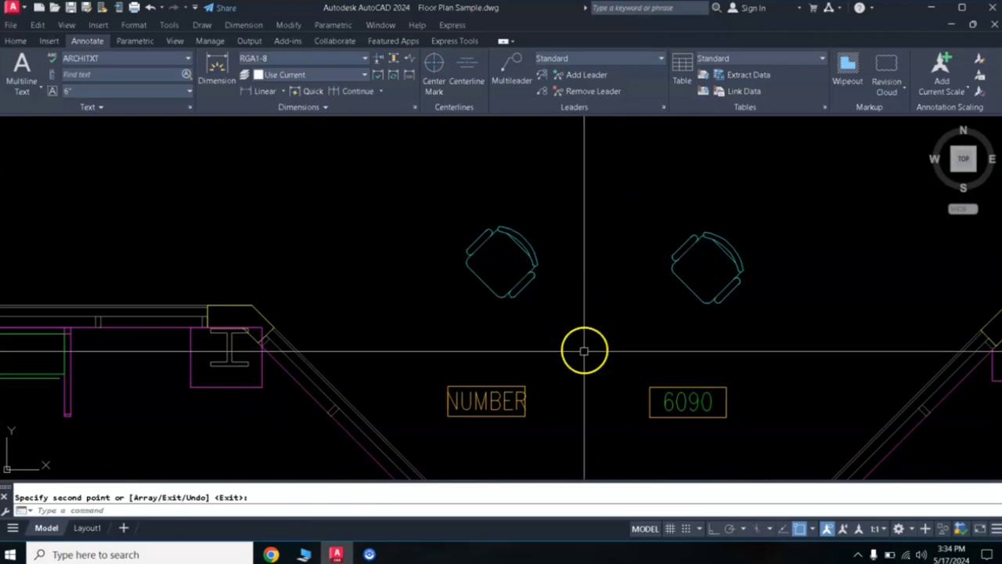
{"action": "key", "text": "Return"}
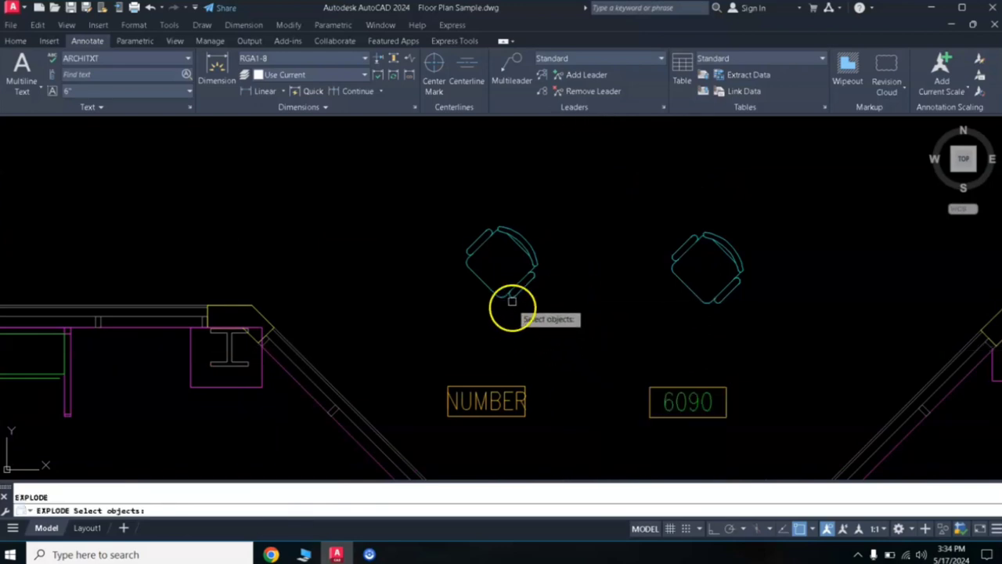
{"action": "key", "text": "Return"}
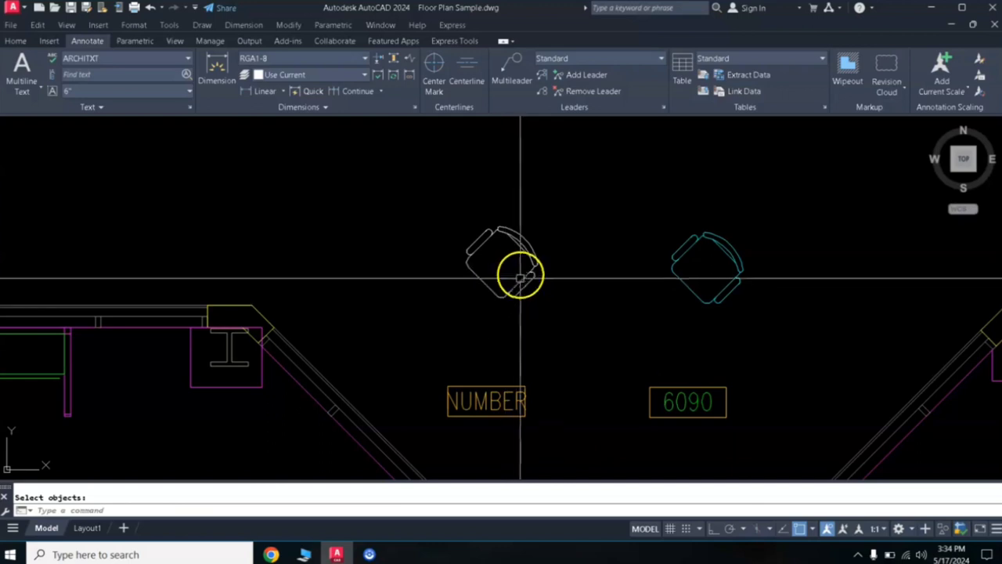
Select the exploded chair's backrest arc and armrest lines to examine them as separate objects, then clear the selection
{"action": "scroll", "coordinate": [511, 245], "scroll_direction": "up", "scroll_amount": 4}
{"action": "left_click", "coordinate": [530, 217]}
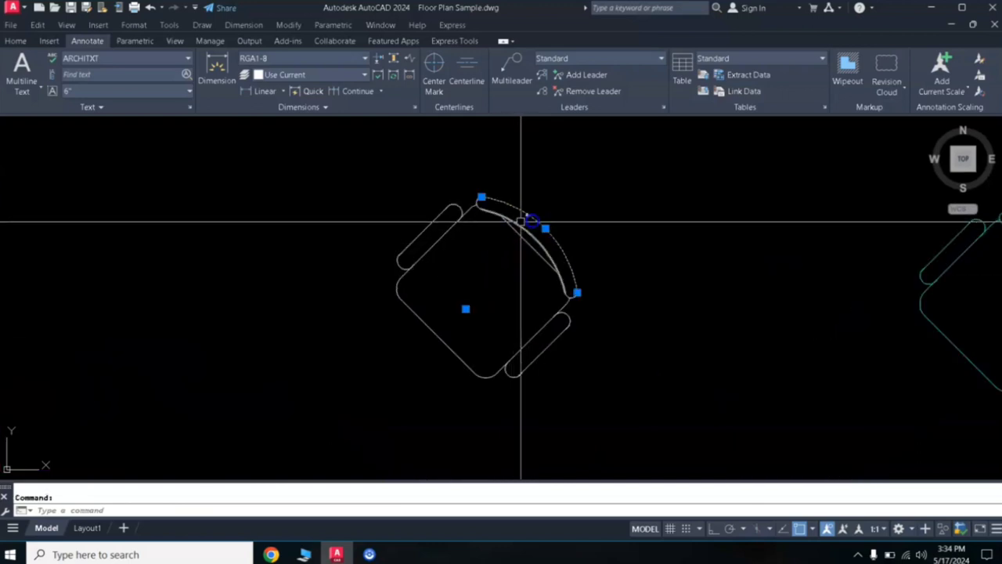
{"action": "left_click", "coordinate": [454, 226]}
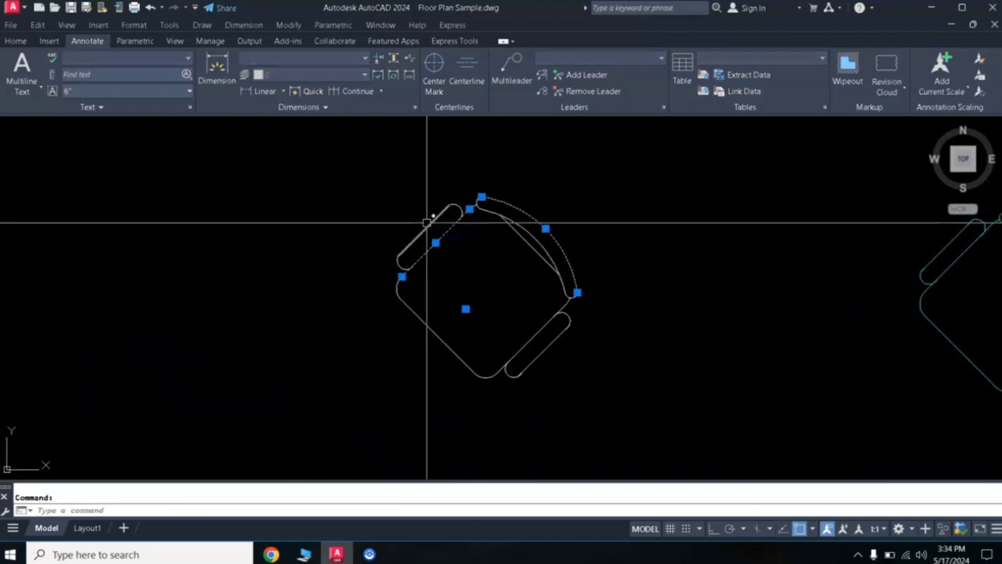
{"action": "left_click", "coordinate": [427, 221]}
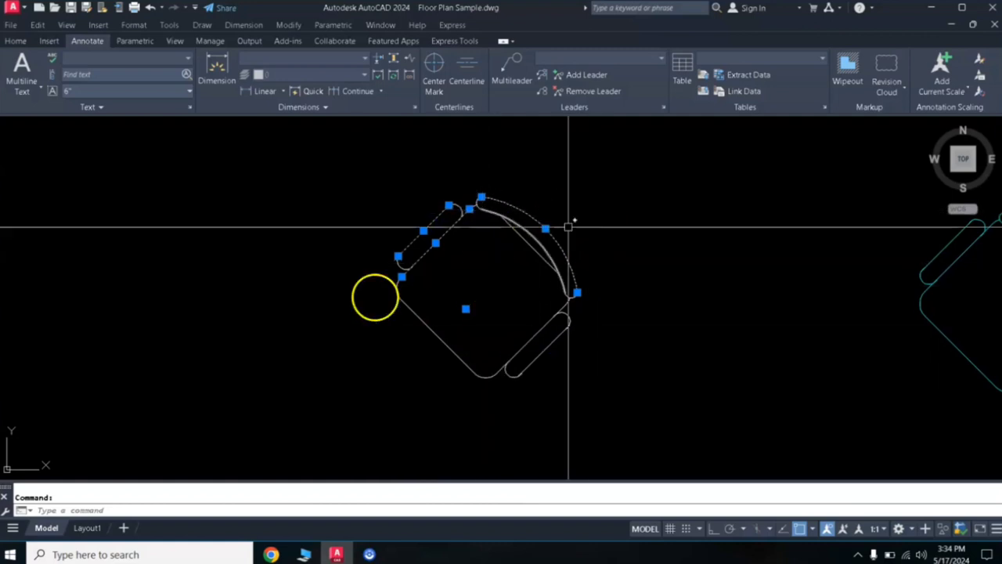
{"action": "key", "text": "Escape"}
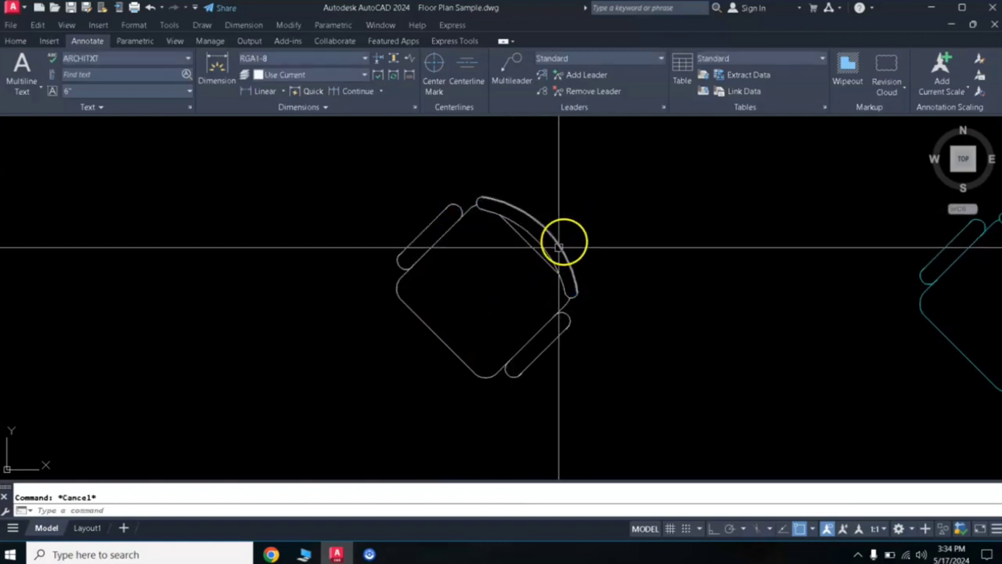
List the properties of the exploded chair's outer backrest arc to check its layer, and close the listing
{"action": "type", "text": "list"}
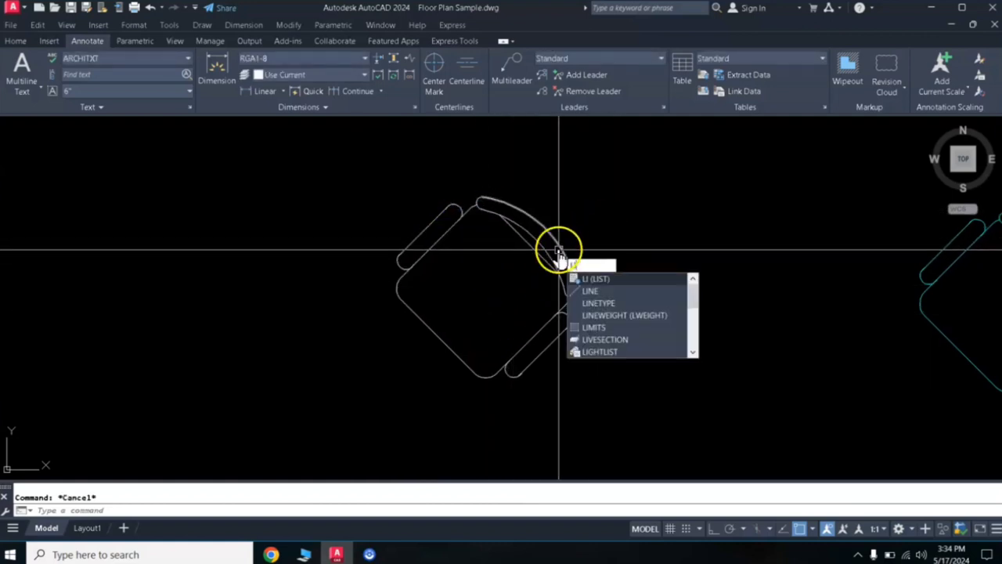
{"action": "key", "text": "Return"}
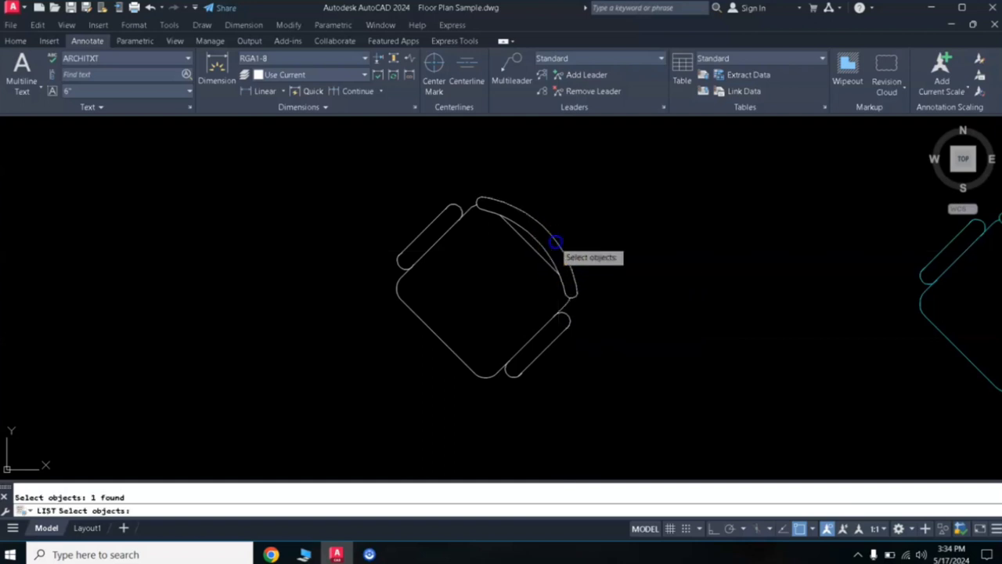
{"action": "key", "text": "Return"}
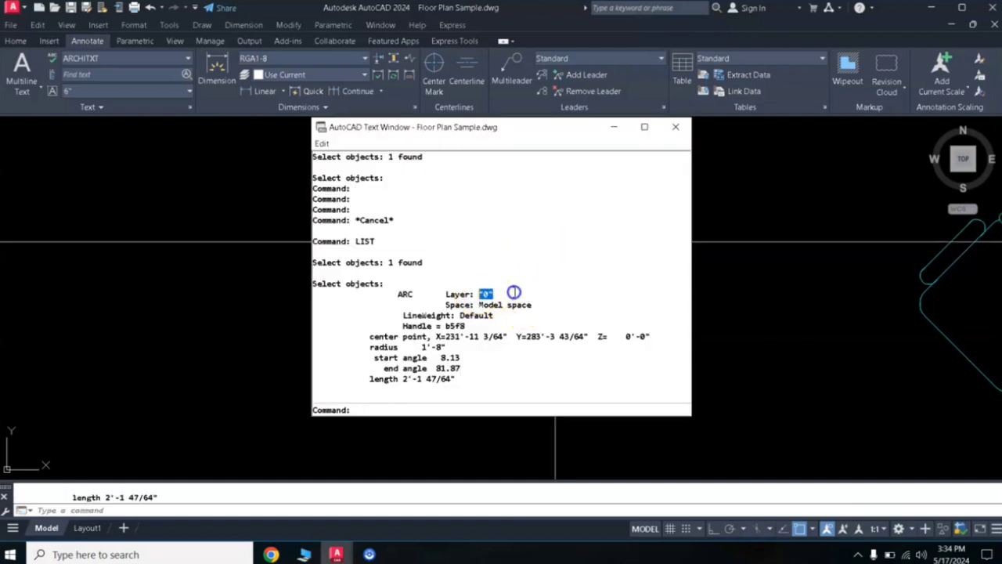
{"action": "left_click", "coordinate": [676, 128]}
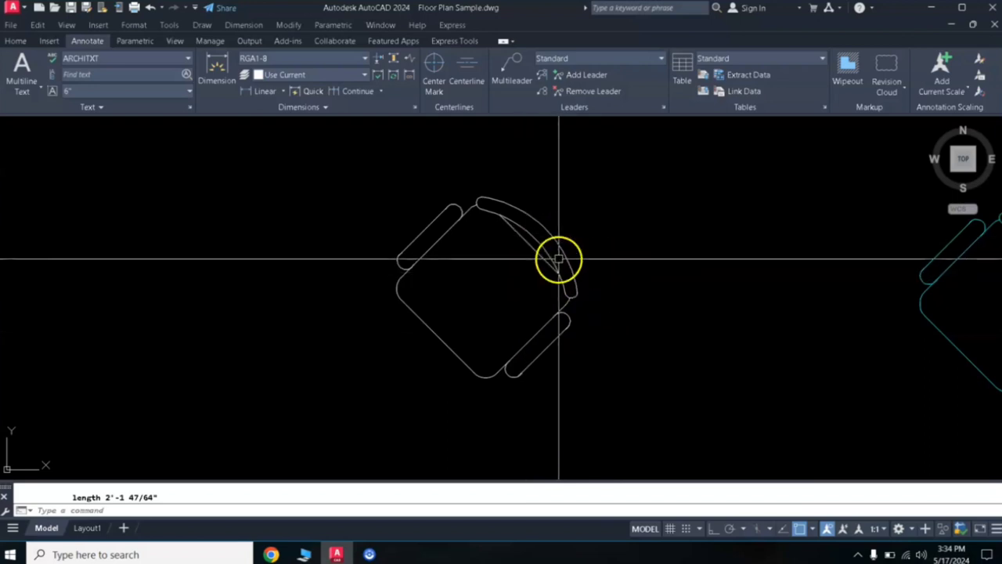
Burst the chair block copy above the 6090 tag
{"action": "scroll", "coordinate": [542, 253], "scroll_direction": "down", "scroll_amount": 4}
{"action": "middle_click_drag", "start_coordinate": [682, 288], "coordinate": [522, 256]}
{"action": "scroll", "coordinate": [582, 263], "scroll_direction": "up", "scroll_amount": 2}
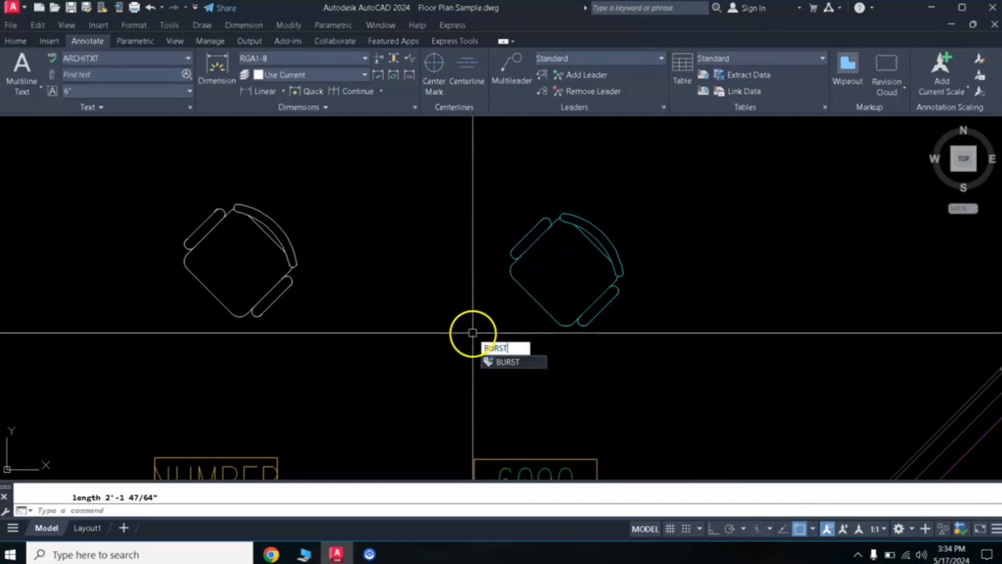
{"action": "key", "text": "Return"}
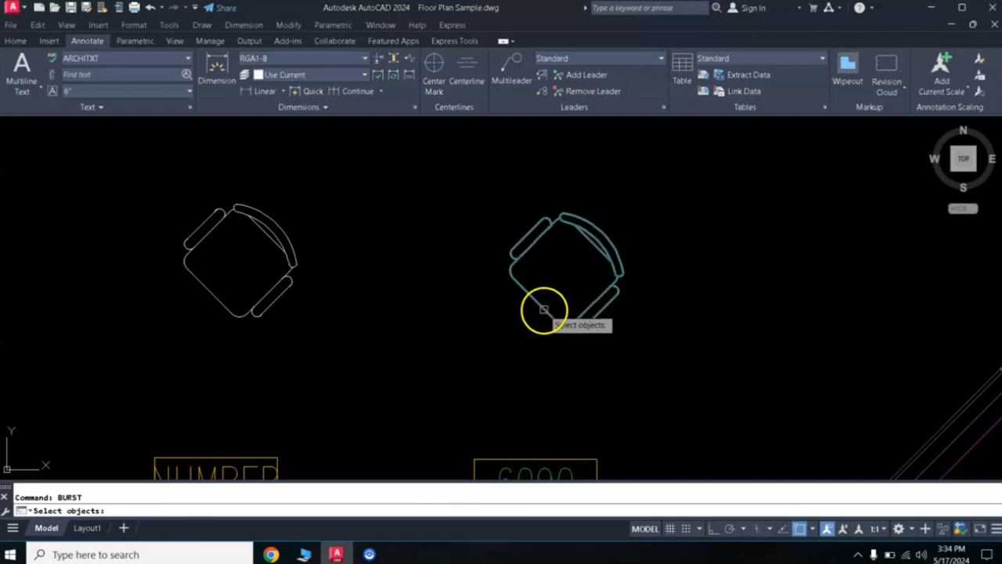
{"action": "key", "text": "Return"}
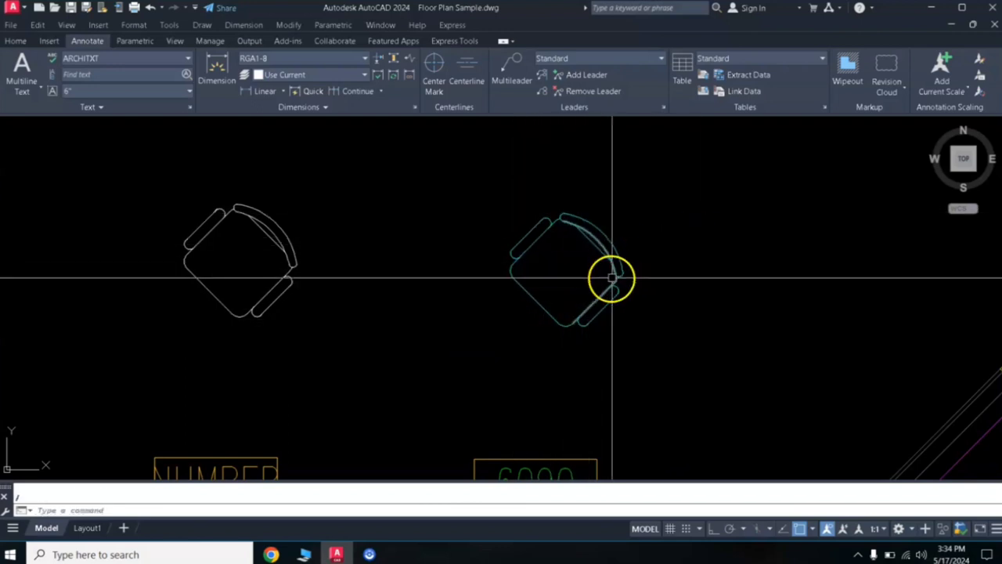
List the properties of the burst chair's backrest arc to check its layer, and close the listing
{"action": "type", "text": "li"}
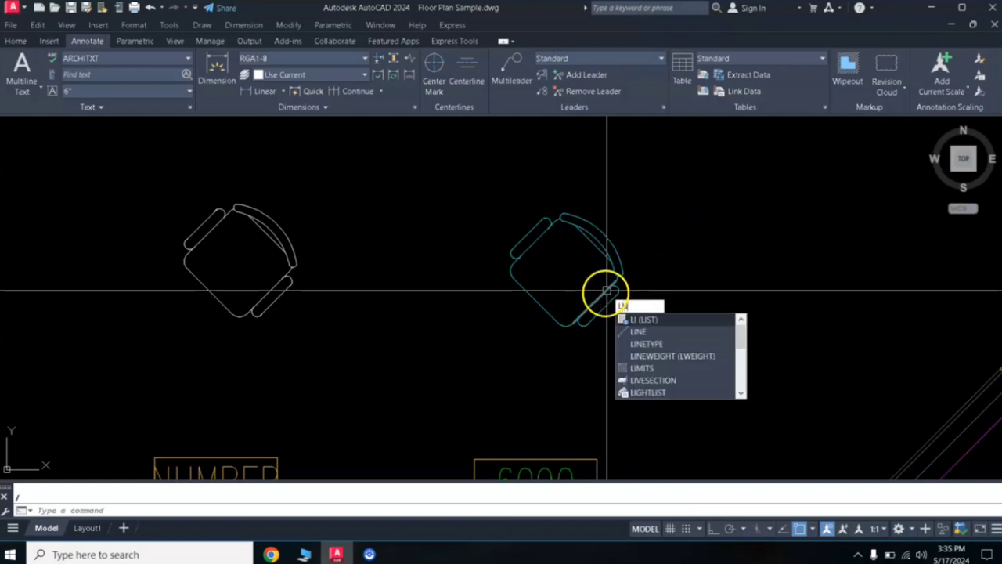
{"action": "type", "text": "s"}
{"action": "key", "text": "Return"}
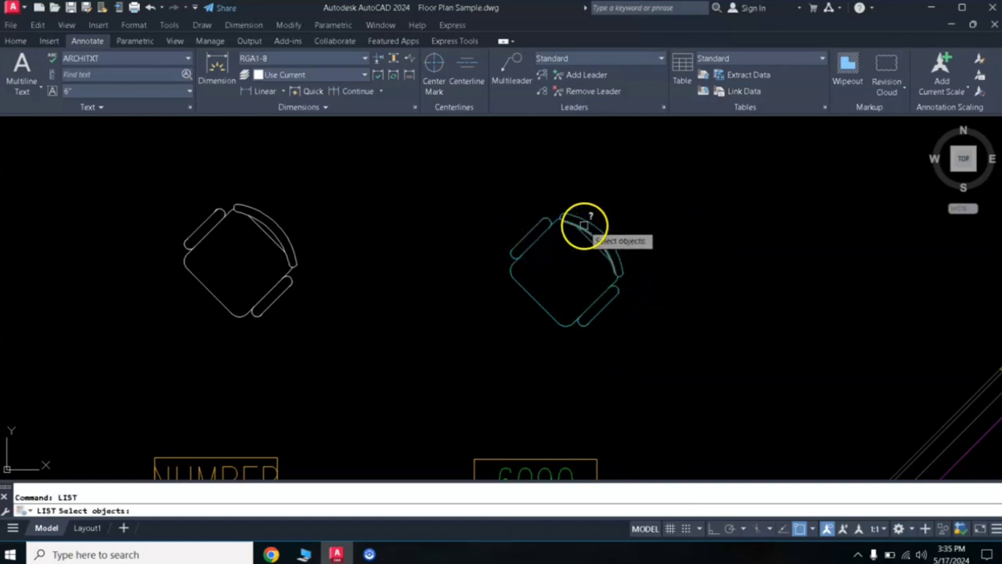
{"action": "key", "text": "Return"}
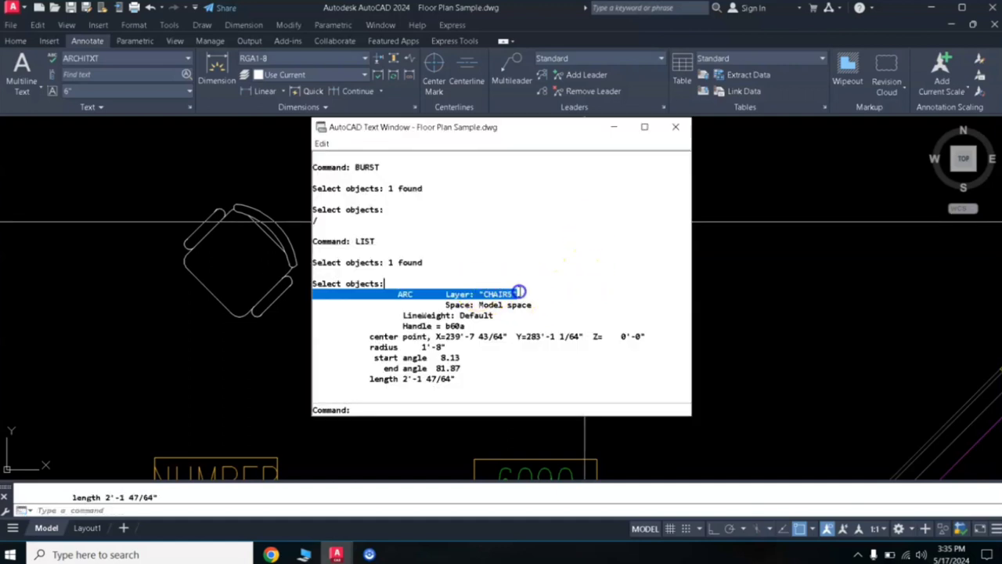
{"action": "left_click", "coordinate": [675, 126]}
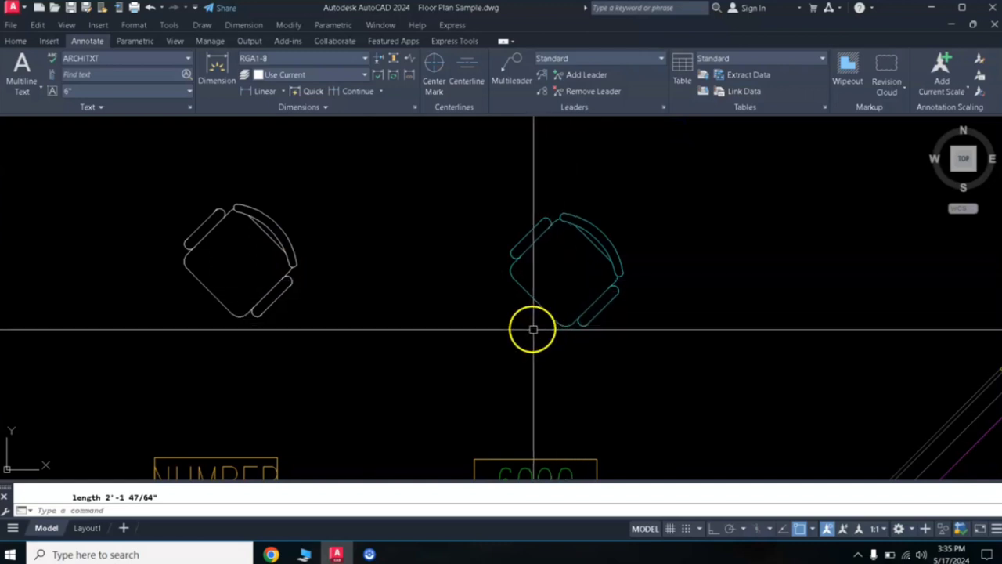
{"action": "middle_click_drag", "start_coordinate": [537, 334], "coordinate": [588, 336]}
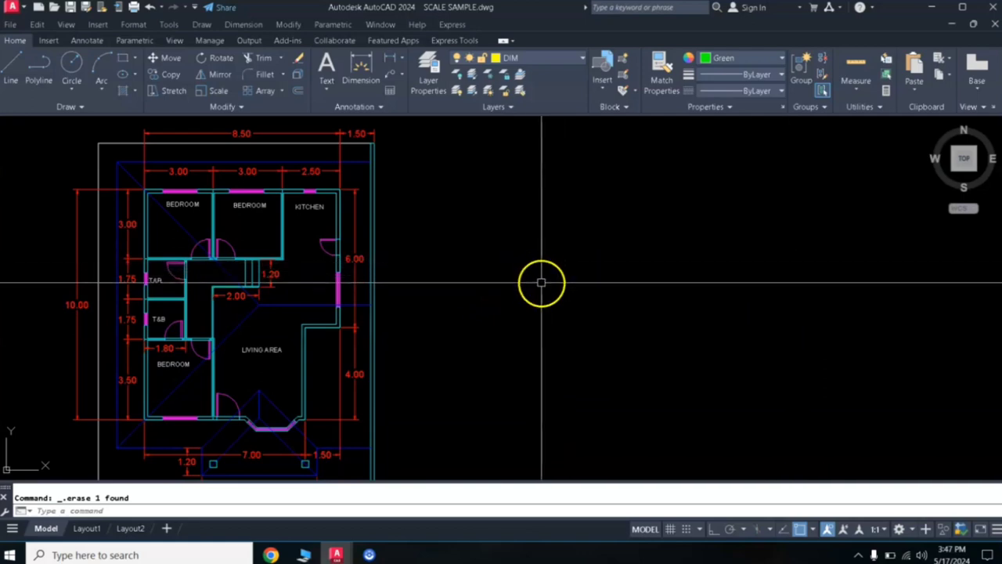
In SCALE SAMPLE.dwg, draw a six-segment zigzag polyline beside the floor plan and select it to check that it is one object
{"action": "type", "text": "pl"}
{"action": "key", "text": "Return"}
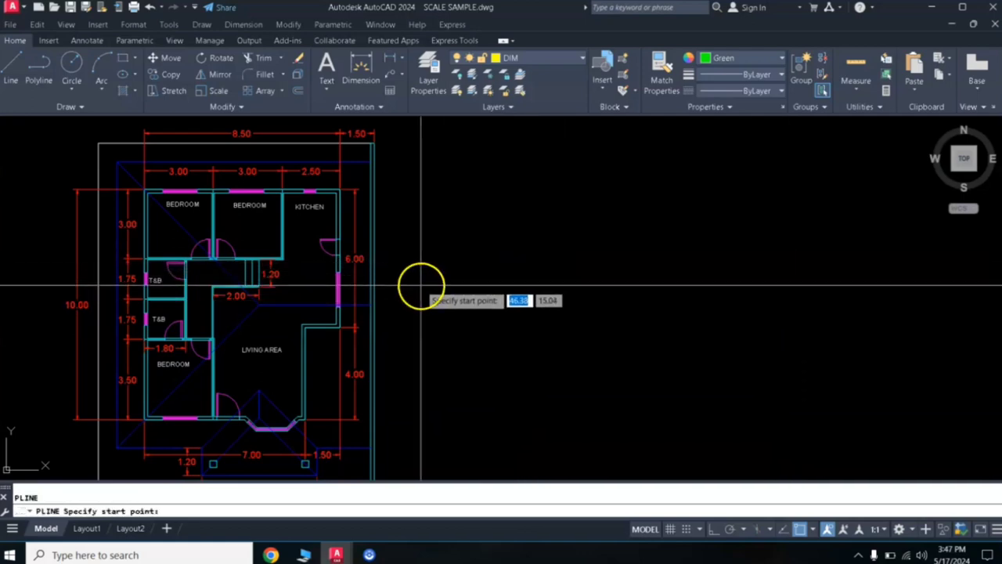
{"action": "left_click", "coordinate": [422, 284]}
{"action": "left_click", "coordinate": [508, 231]}
{"action": "left_click", "coordinate": [569, 291]}
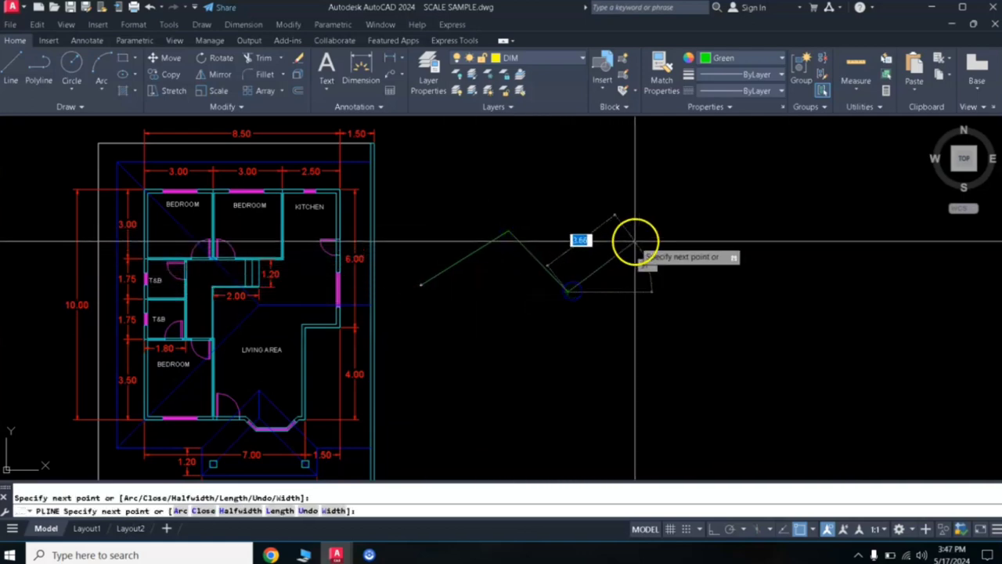
{"action": "left_click", "coordinate": [636, 243]}
{"action": "left_click", "coordinate": [737, 289]}
{"action": "left_click", "coordinate": [793, 233]}
{"action": "left_click", "coordinate": [868, 292]}
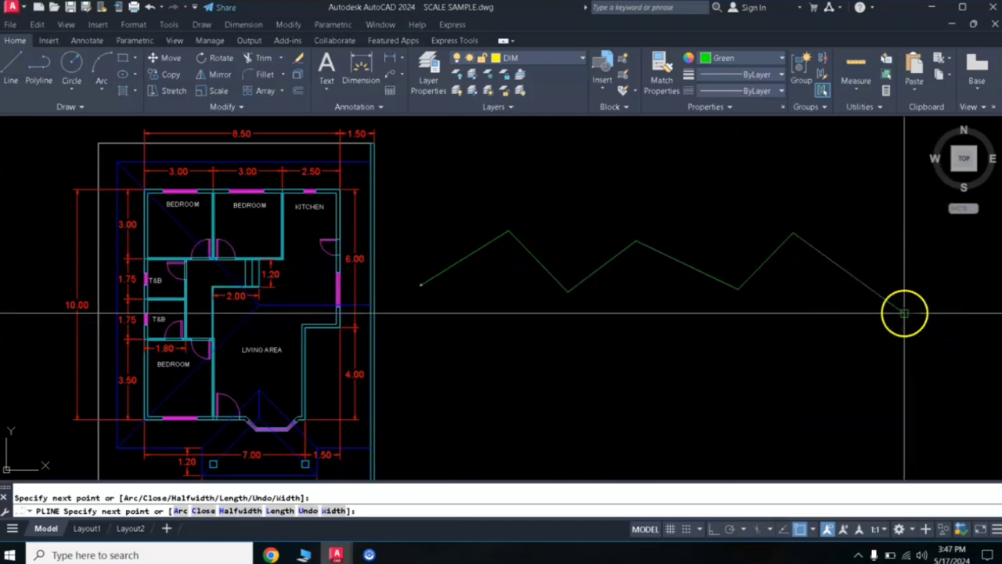
{"action": "key", "text": "Return"}
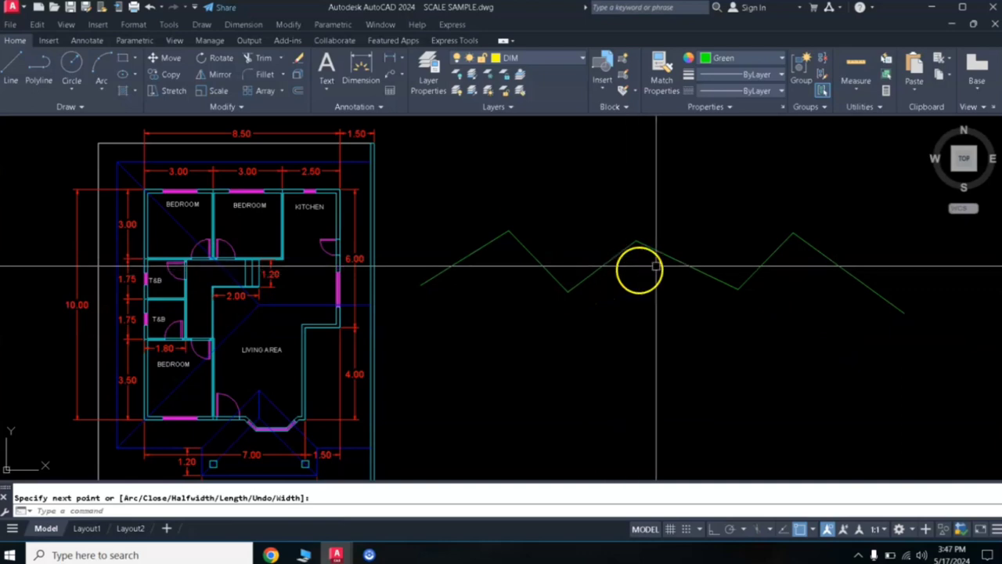
{"action": "left_click", "coordinate": [841, 267]}
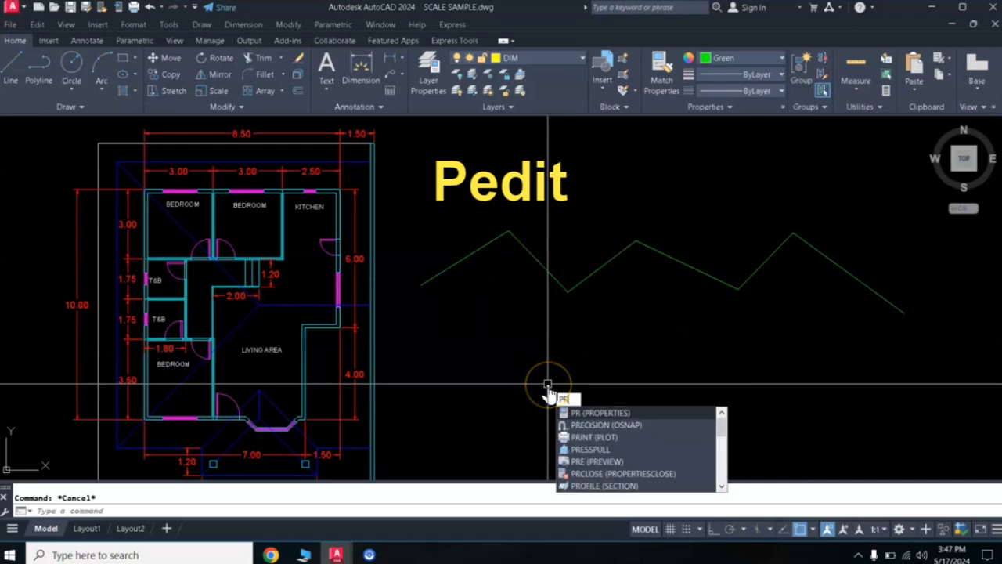
Edit the zigzag polyline with PEDIT and convert it to a spline curve
{"action": "type", "text": "e"}
{"action": "key", "text": "Return"}
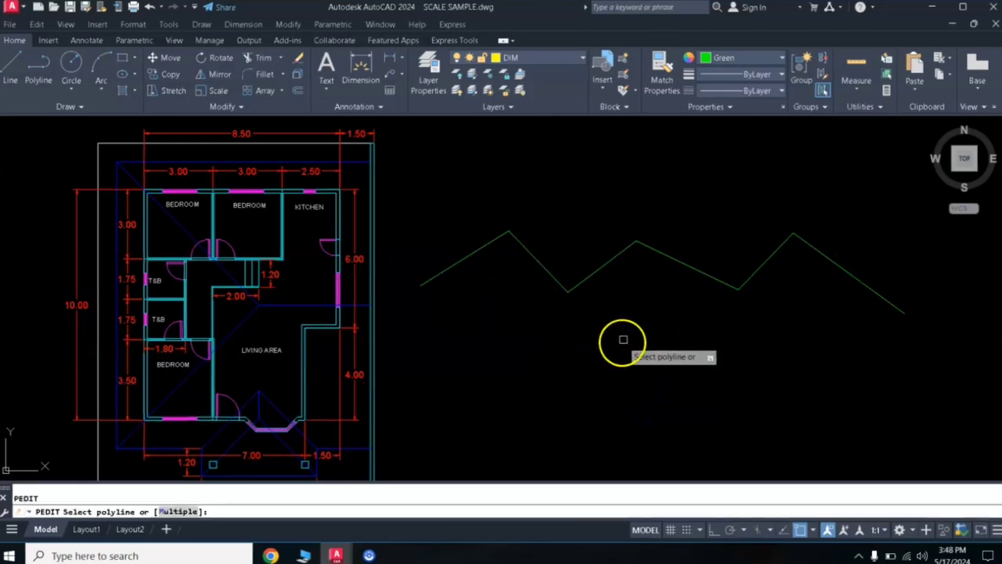
{"action": "left_click", "coordinate": [598, 272]}
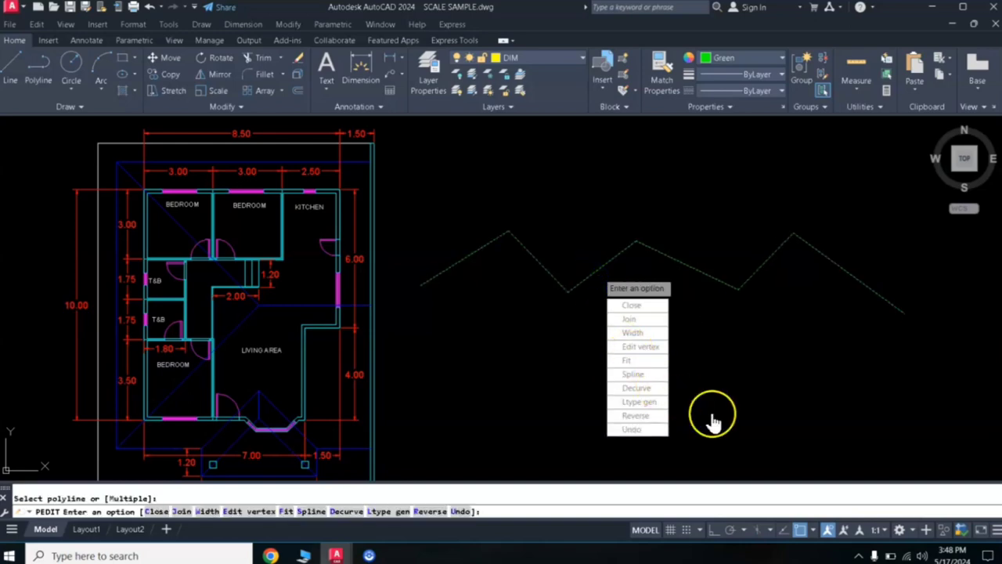
{"action": "left_click", "coordinate": [633, 375]}
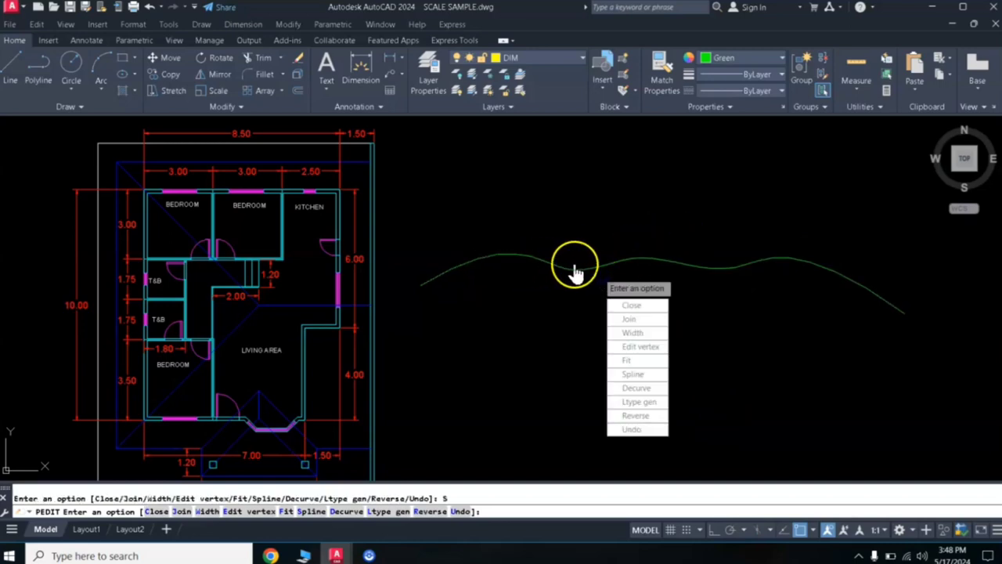
Try the Fit curve on the polyline, and decurve it back to straight segments
{"action": "left_click", "coordinate": [628, 361]}
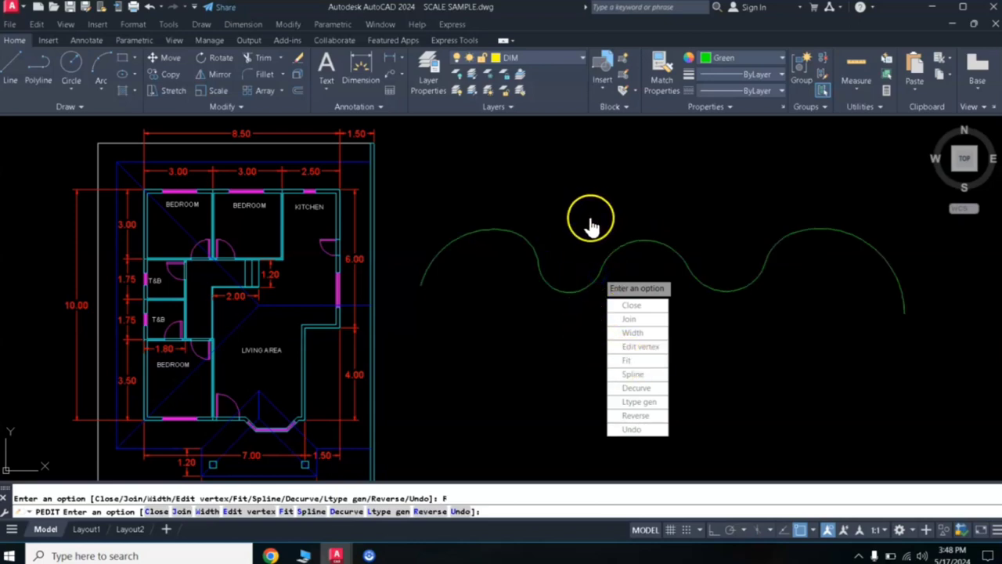
{"action": "left_click", "coordinate": [630, 388]}
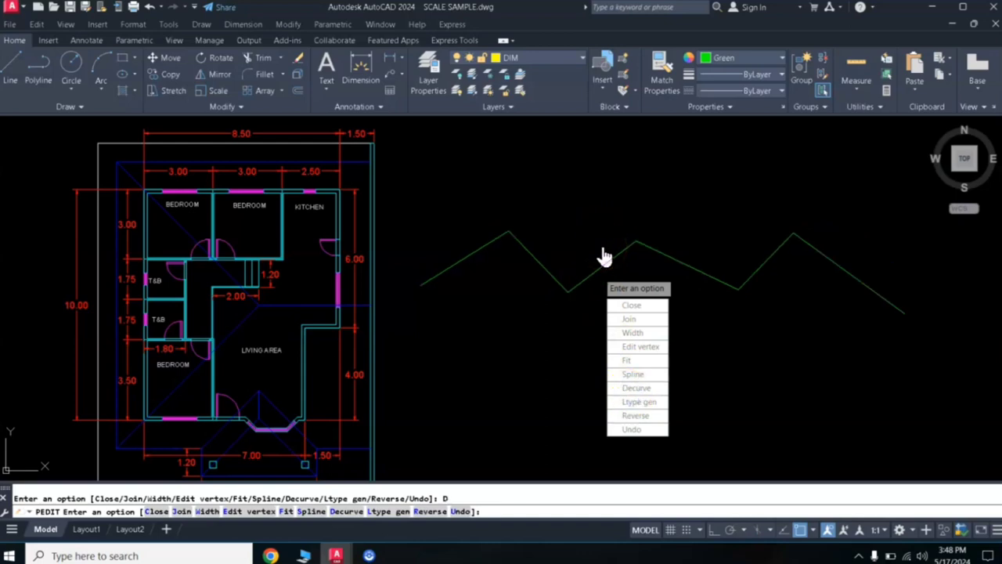
Apply the Fit option to the zigzag polyline, end PEDIT, and select the curve to examine it
{"action": "left_click", "coordinate": [630, 361]}
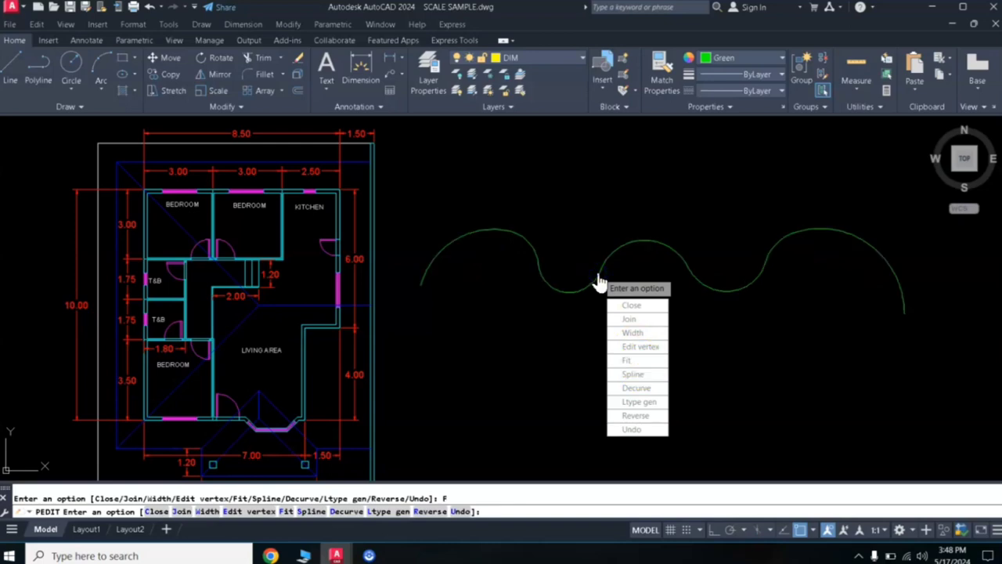
{"action": "key", "text": "Escape"}
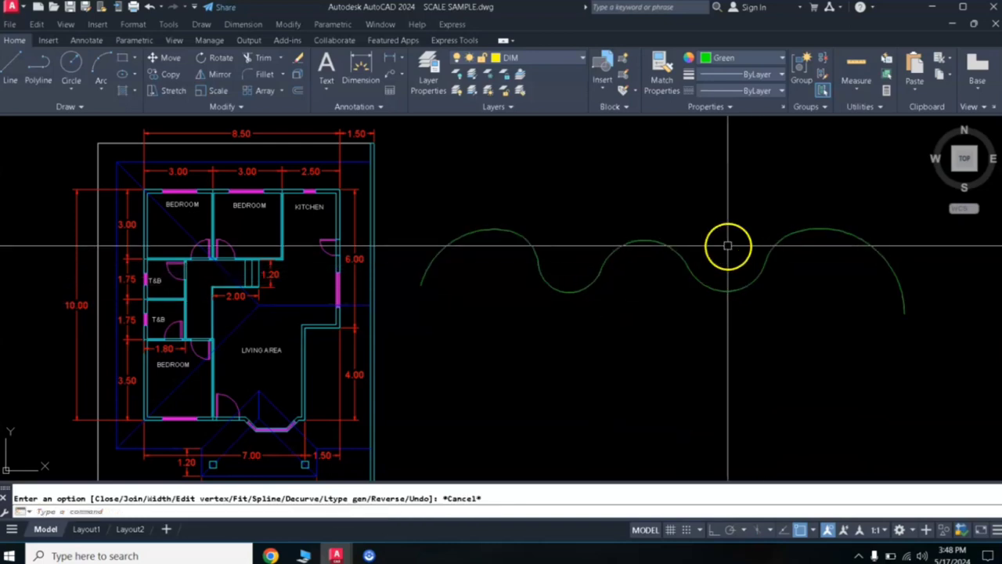
{"action": "left_click", "coordinate": [713, 292]}
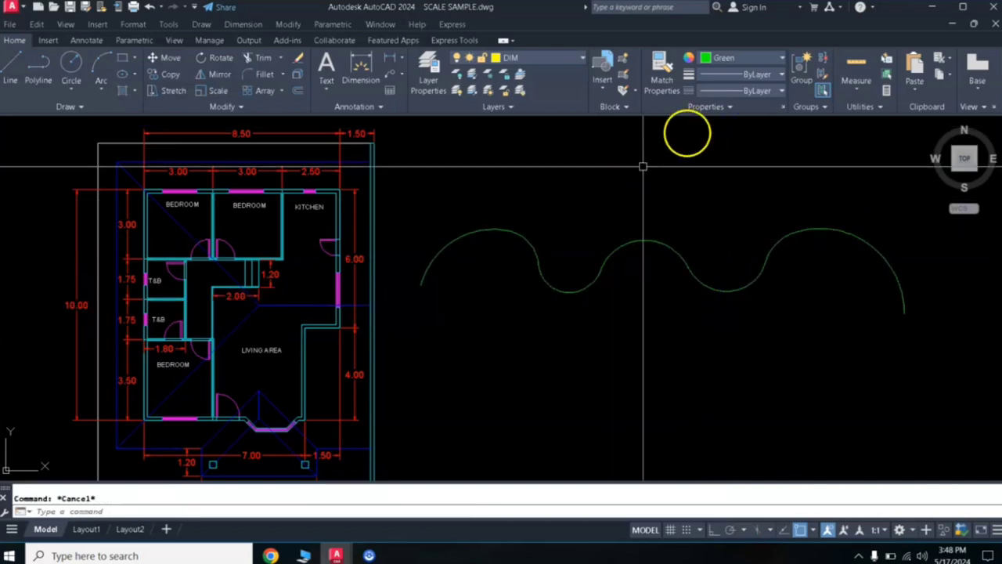
Draw a zigzag of eight connected separate lines below the fitted curve
{"action": "type", "text": "l"}
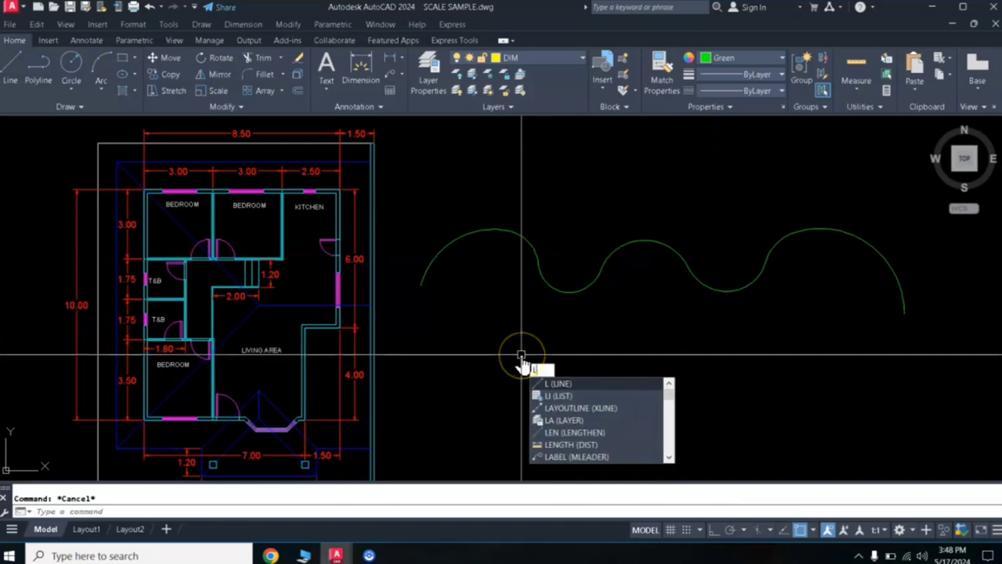
{"action": "key", "text": "Return"}
{"action": "left_click", "coordinate": [423, 419]}
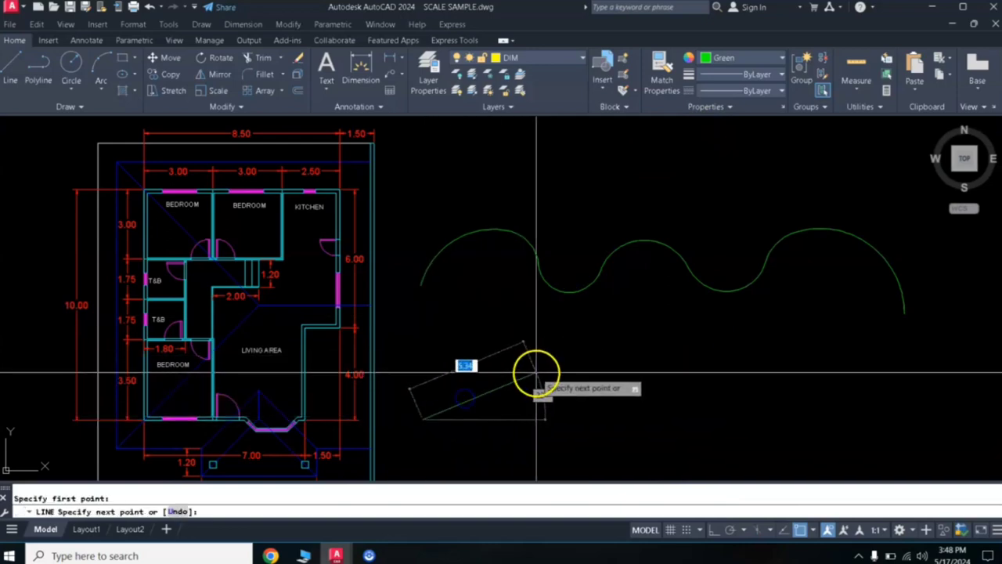
{"action": "left_click", "coordinate": [525, 376]}
{"action": "left_click", "coordinate": [573, 413]}
{"action": "left_click", "coordinate": [644, 382]}
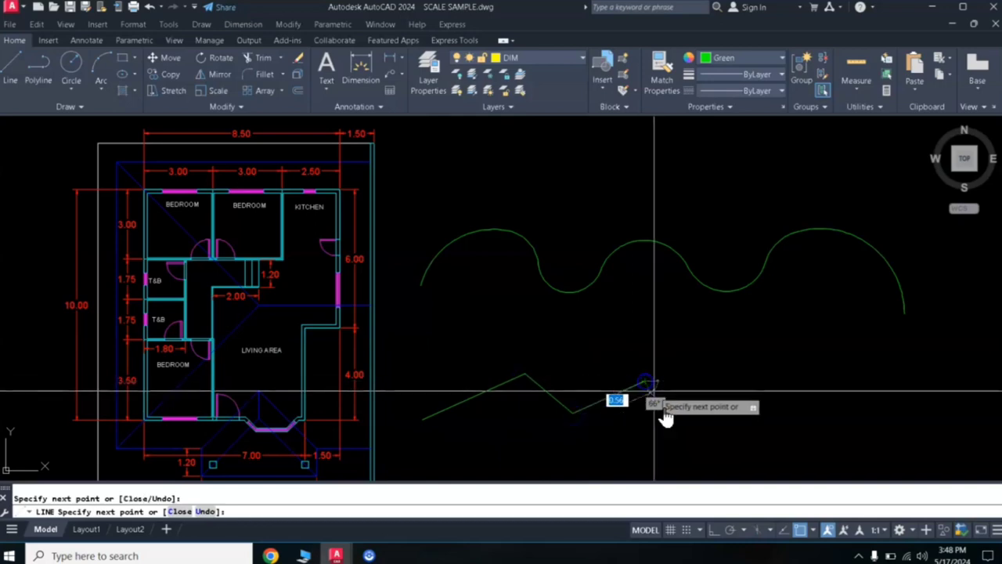
{"action": "left_click", "coordinate": [695, 420]}
{"action": "left_click", "coordinate": [747, 368]}
{"action": "left_click", "coordinate": [800, 420]}
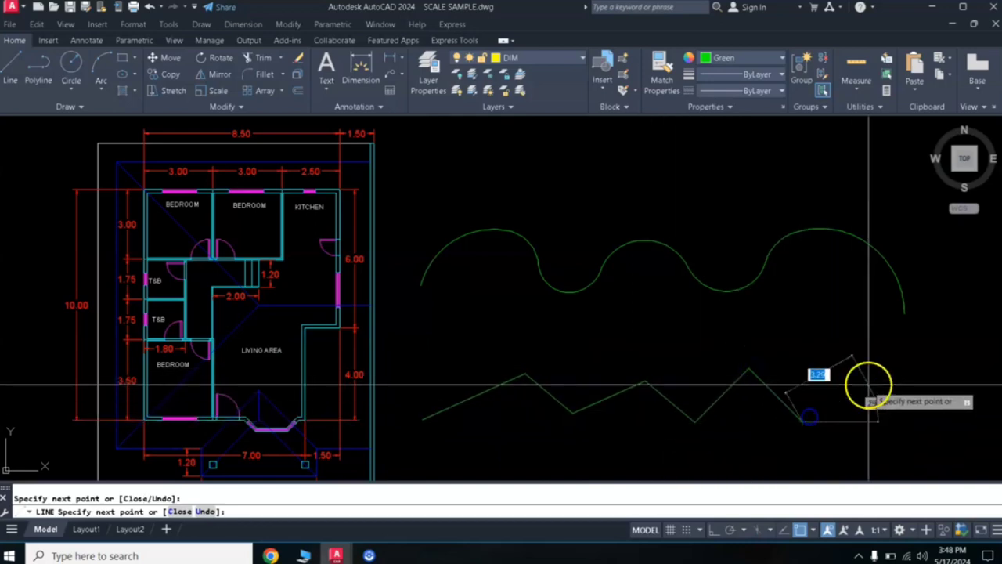
{"action": "left_click", "coordinate": [874, 362]}
{"action": "left_click", "coordinate": [919, 427]}
{"action": "key", "text": "Escape"}
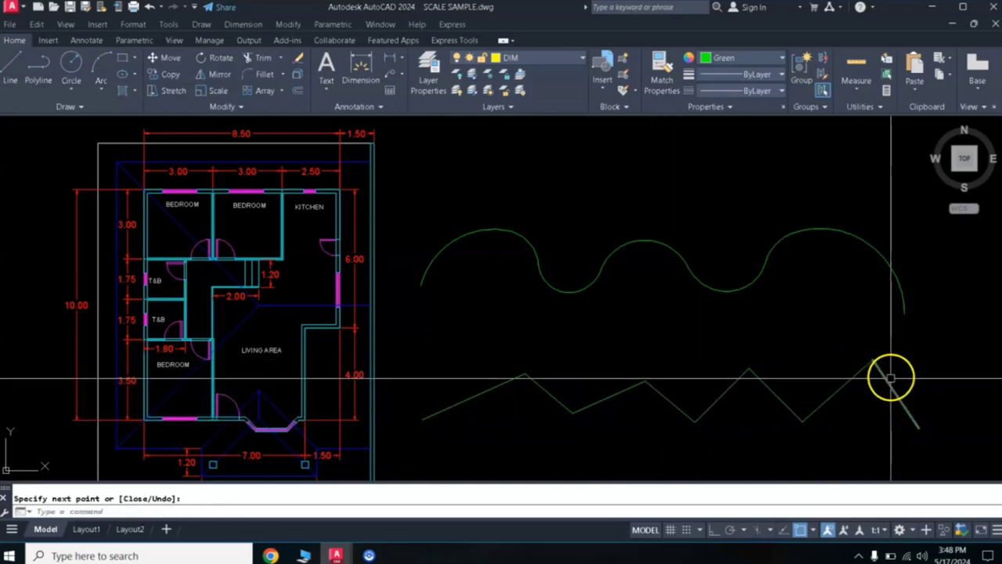
Select the last four lines of the new zigzag one by one to check that they are separate objects, and clear the selection
{"action": "left_click", "coordinate": [891, 382]}
{"action": "left_click", "coordinate": [844, 383]}
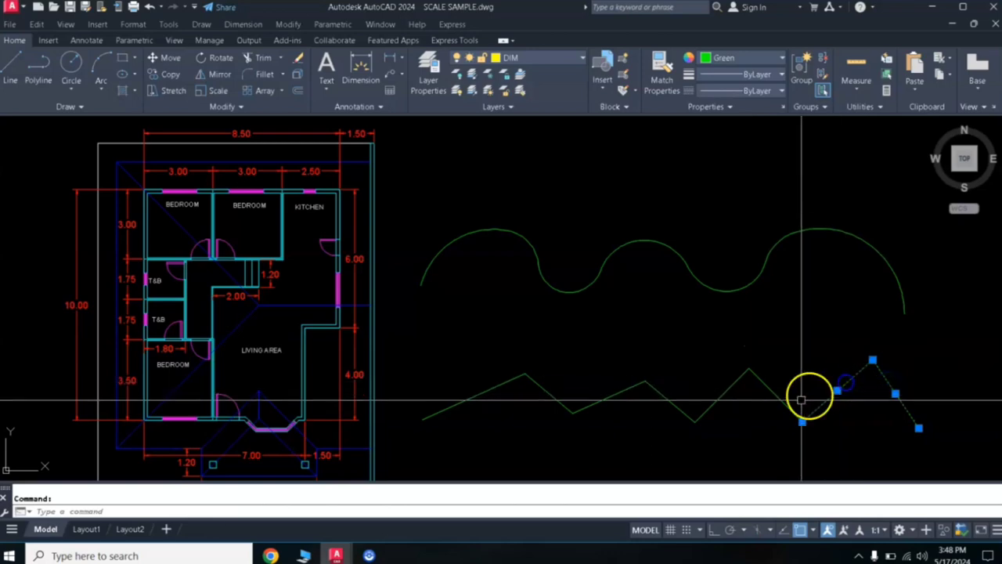
{"action": "left_click", "coordinate": [765, 384]}
{"action": "left_click", "coordinate": [728, 392]}
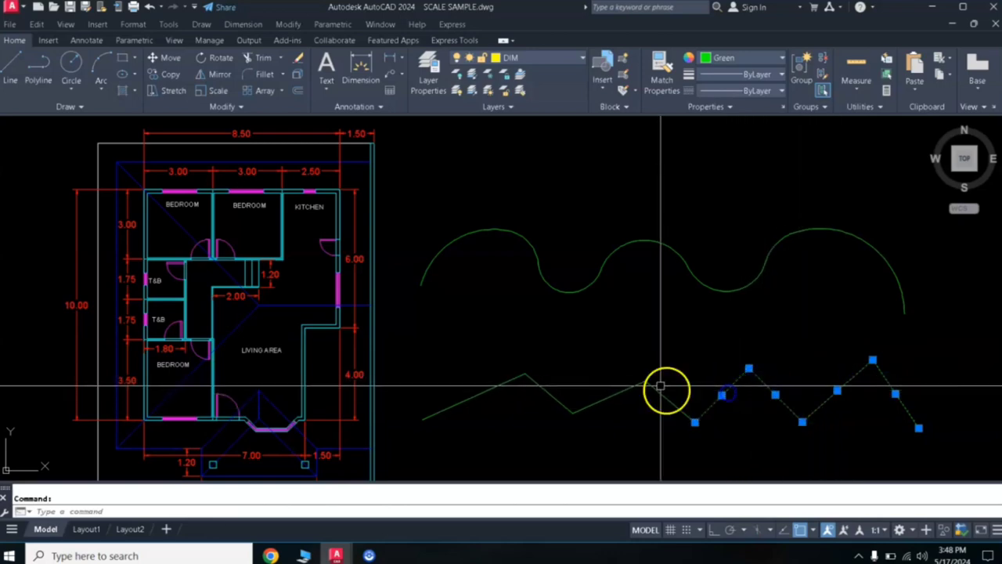
{"action": "key", "text": "Escape"}
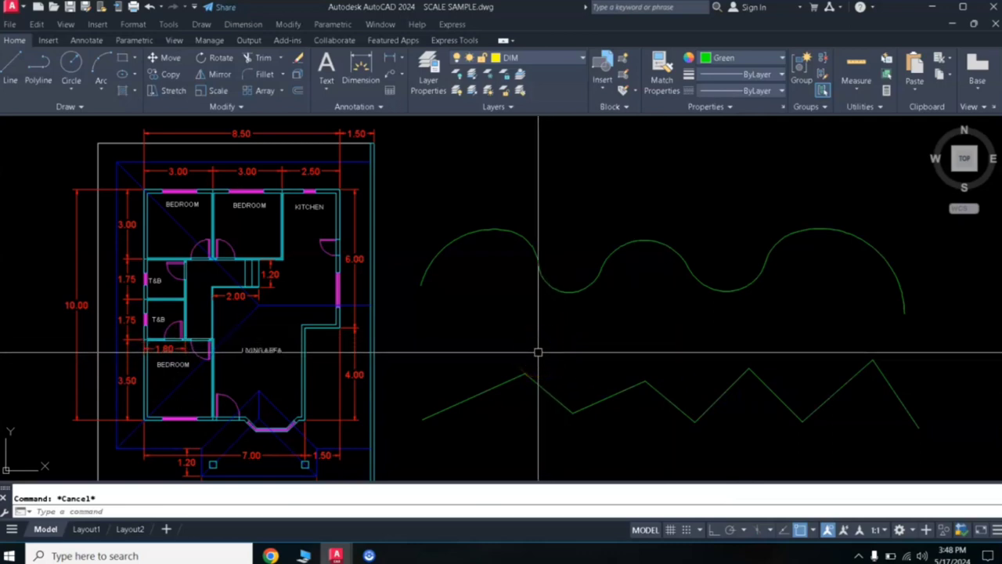
Fillet the first two upper corners of the zigzag lines with radius 1, using the Multiple option
{"action": "type", "text": "F"}
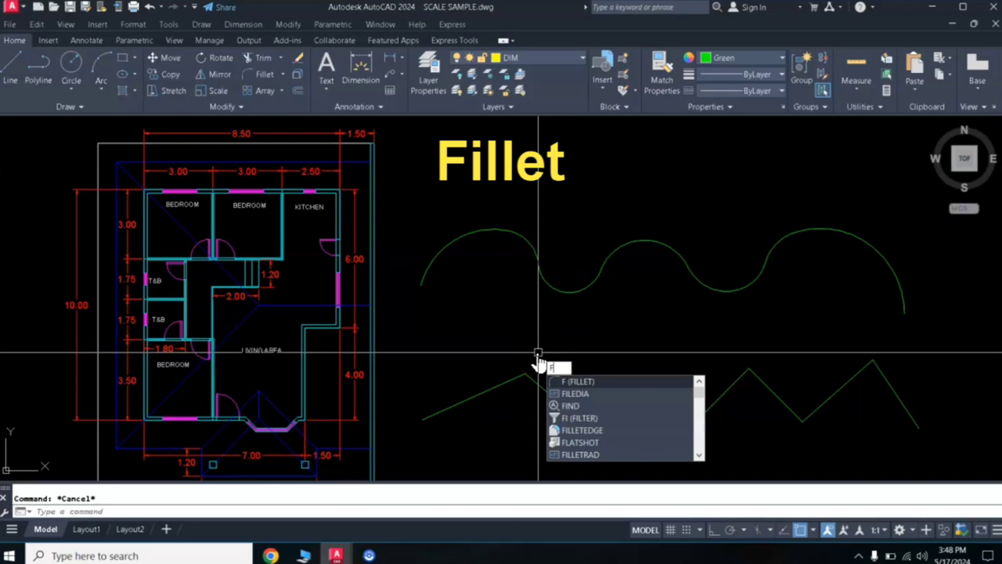
{"action": "left_click", "coordinate": [577, 382]}
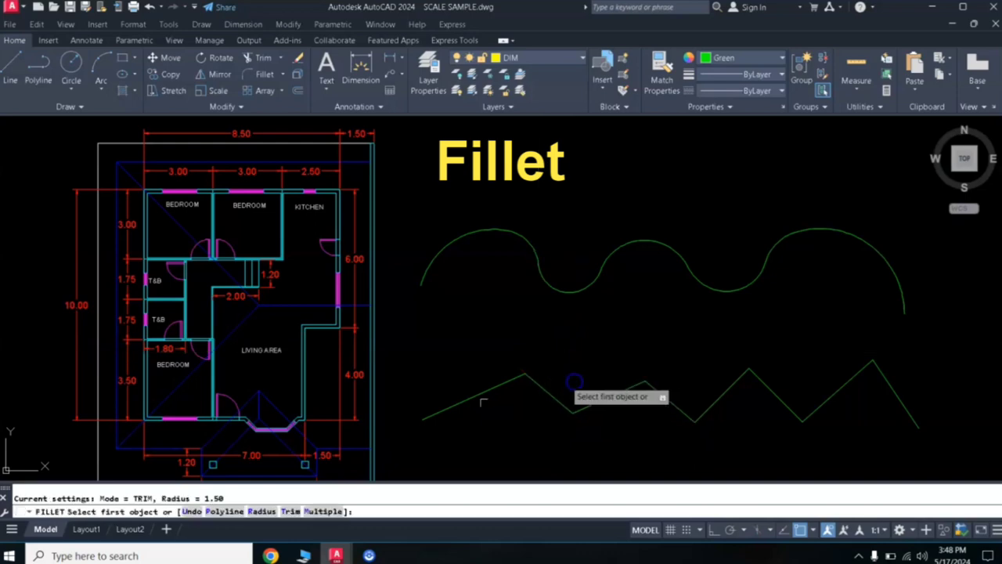
{"action": "left_click", "coordinate": [261, 511]}
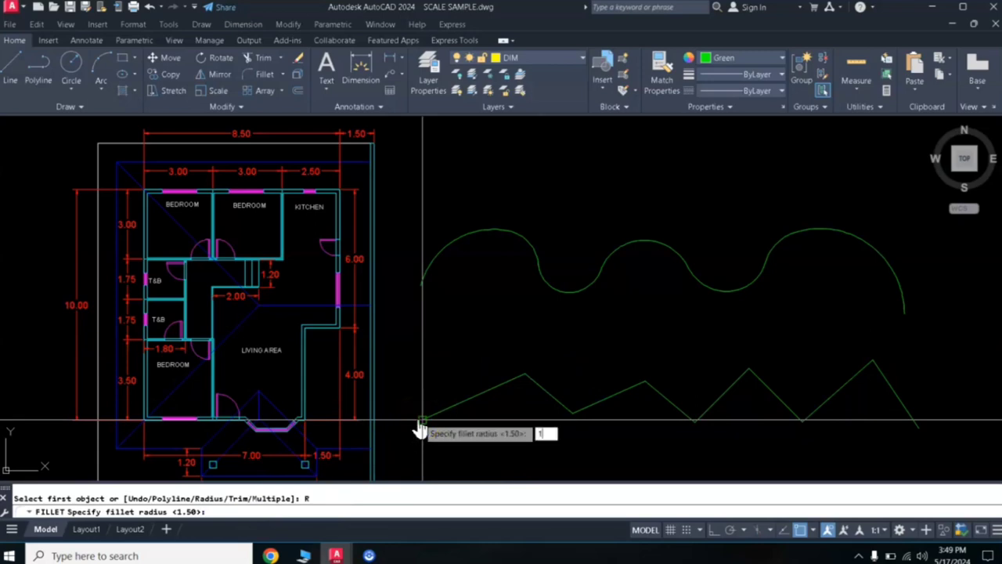
{"action": "key", "text": "Return"}
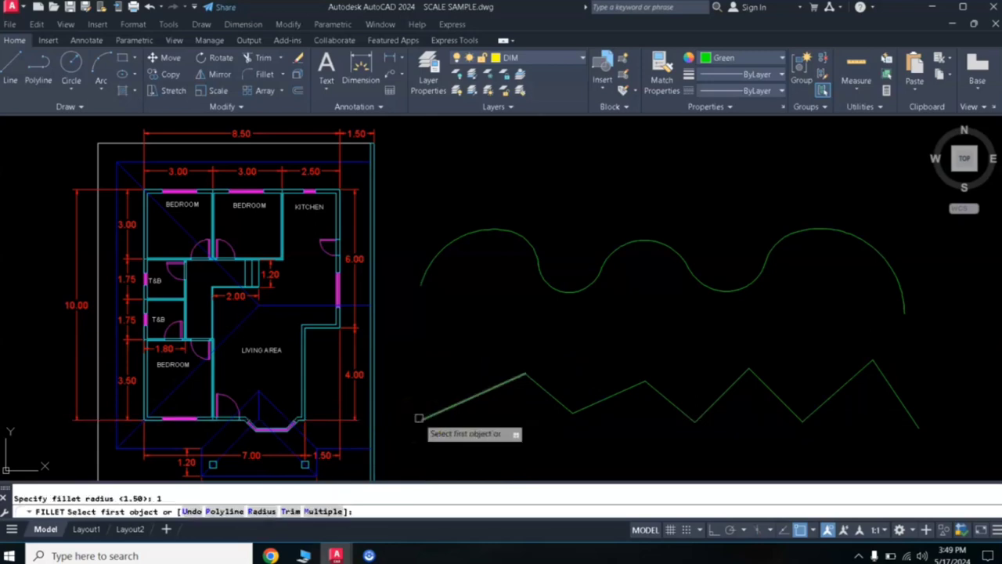
{"action": "left_click", "coordinate": [326, 512]}
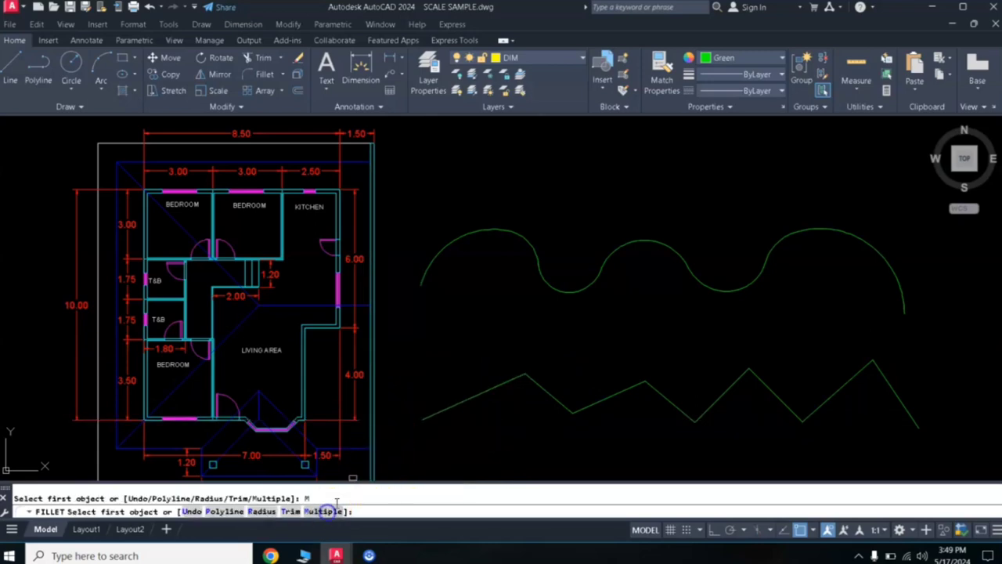
{"action": "left_click", "coordinate": [470, 398]}
{"action": "left_click", "coordinate": [549, 398]}
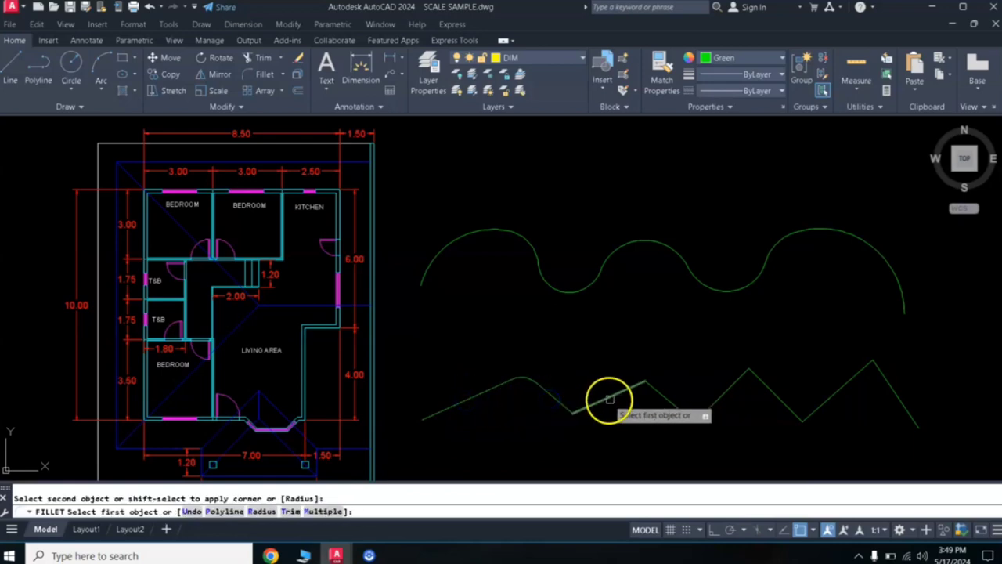
{"action": "left_click", "coordinate": [609, 400]}
{"action": "left_click", "coordinate": [671, 398]}
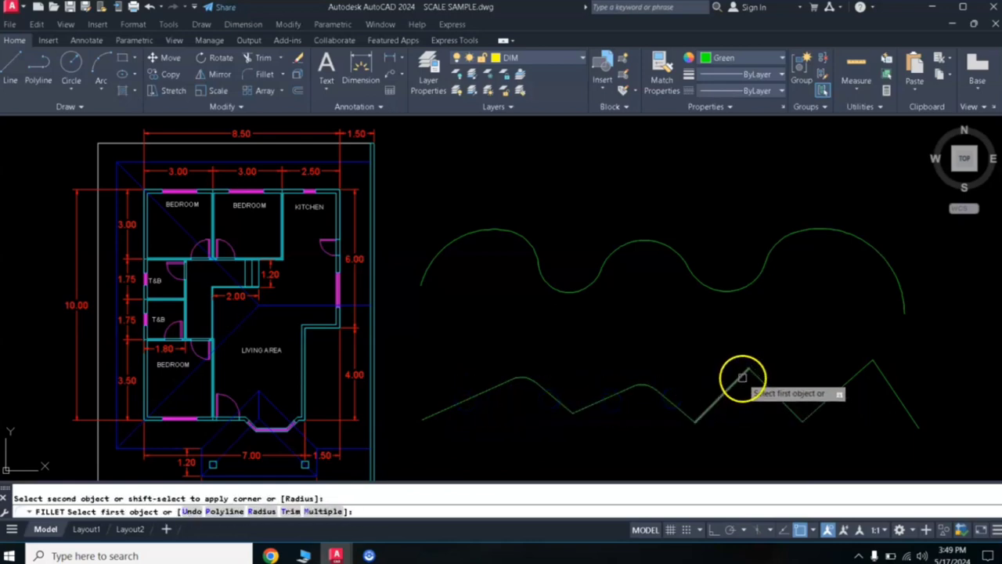
Fillet the remaining two upper corners of the zigzag with the same radius
{"action": "left_click", "coordinate": [739, 380]}
{"action": "left_click", "coordinate": [759, 384]}
{"action": "left_click", "coordinate": [837, 385]}
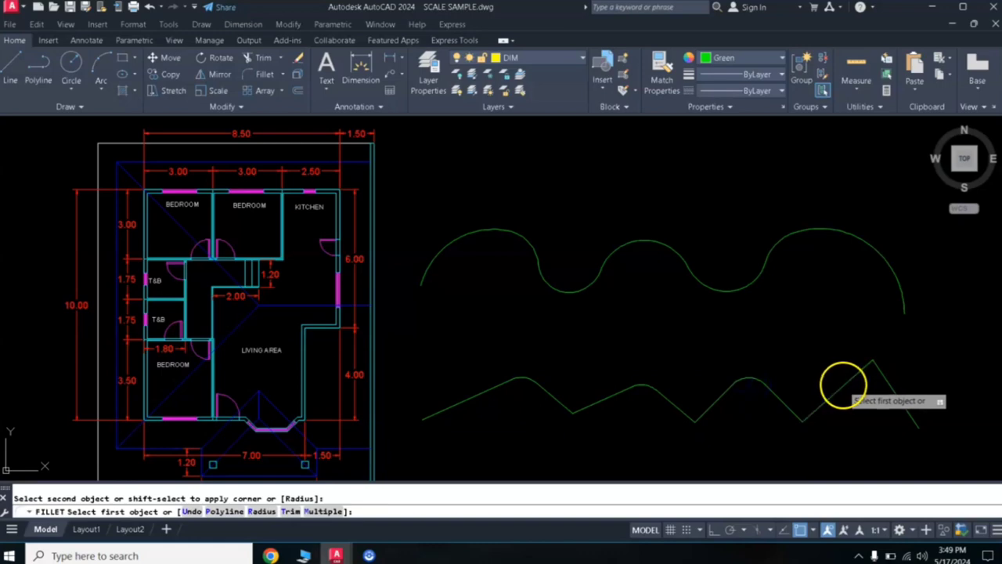
{"action": "left_click", "coordinate": [843, 384]}
{"action": "left_click", "coordinate": [885, 385]}
Fillet the three lower corners of the zigzag and end the Fillet command
{"action": "left_click", "coordinate": [828, 399]}
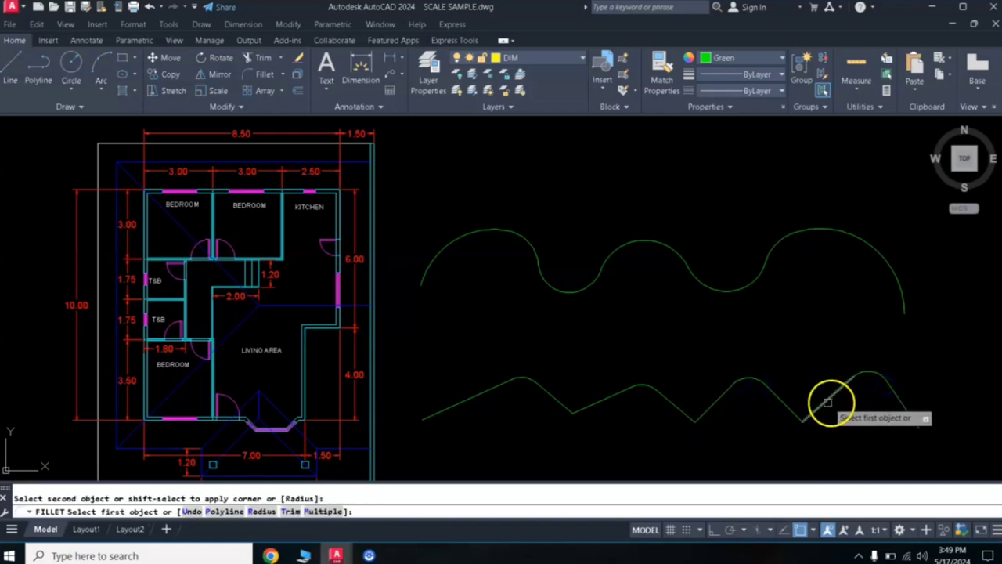
{"action": "left_click", "coordinate": [785, 406]}
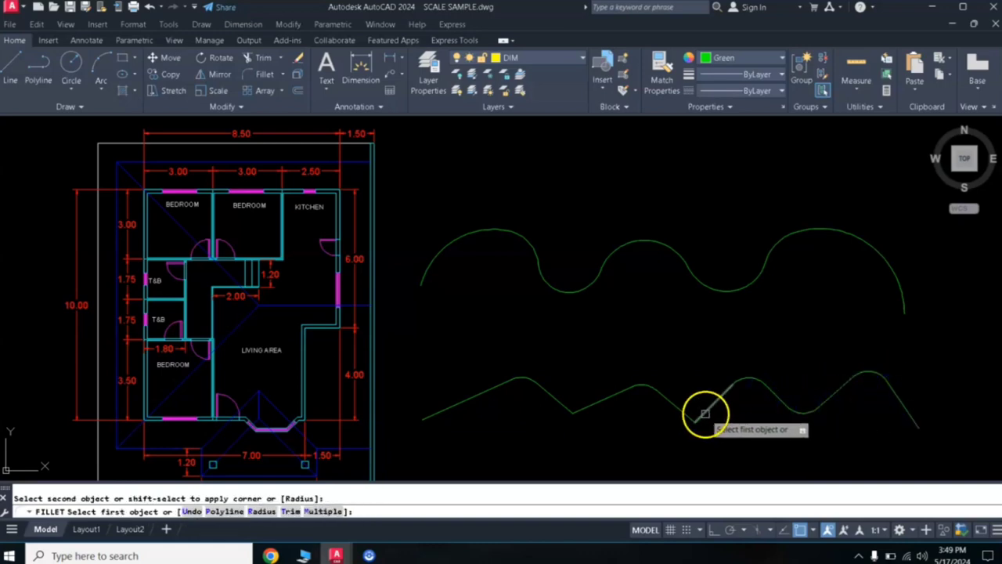
{"action": "left_click", "coordinate": [705, 413]}
{"action": "left_click", "coordinate": [682, 410]}
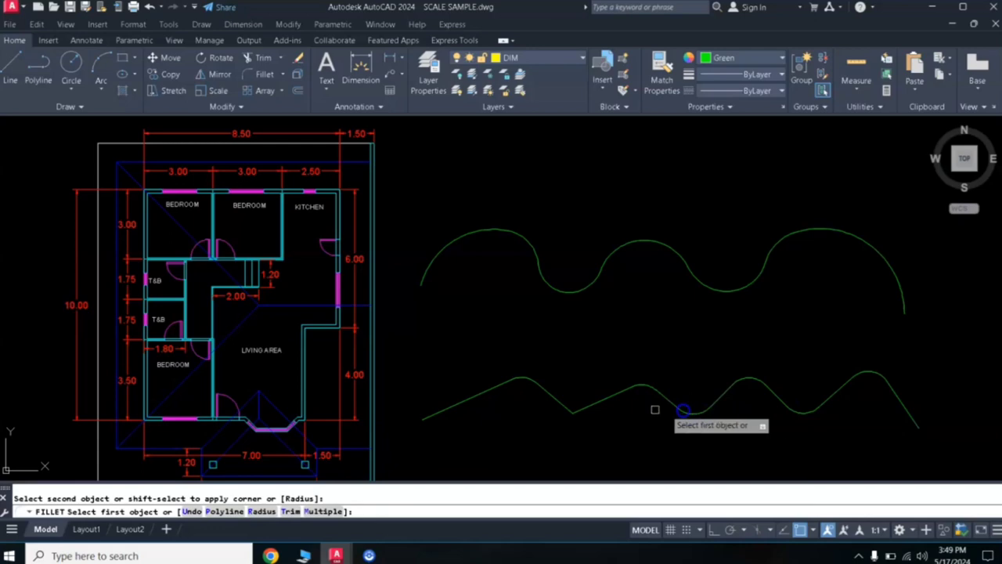
{"action": "left_click", "coordinate": [595, 403]}
{"action": "left_click", "coordinate": [552, 397]}
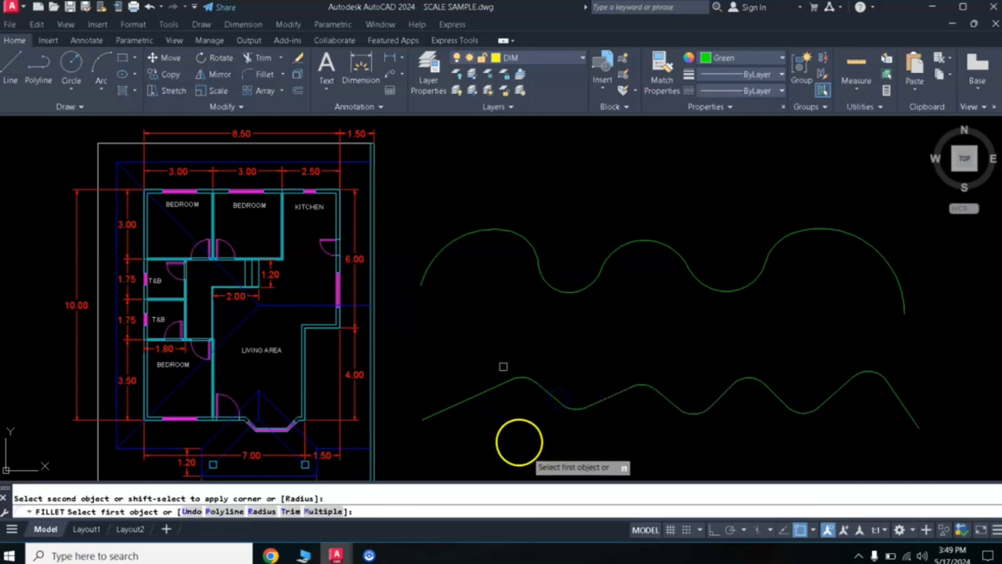
{"action": "right_click", "coordinate": [608, 337]}
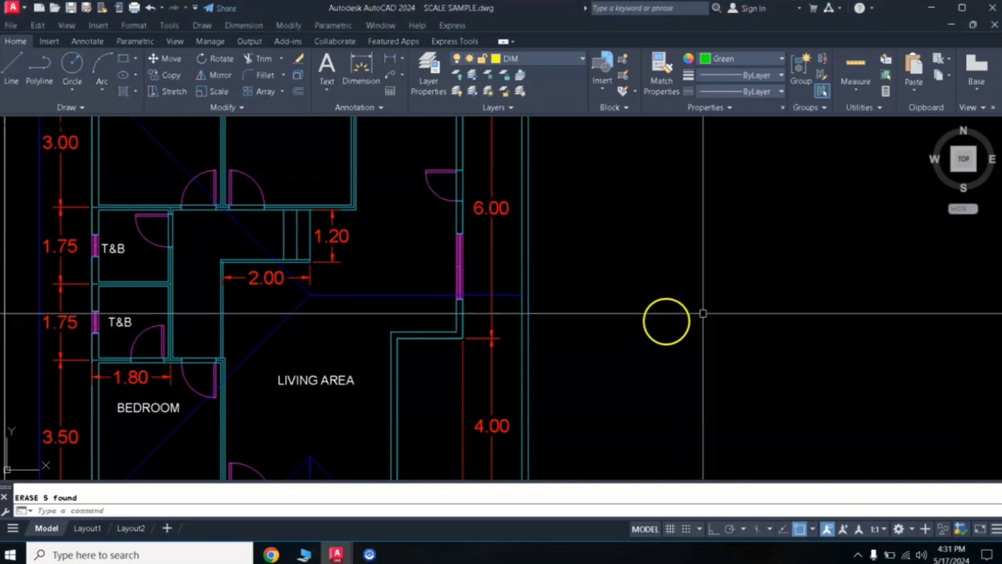
Insert the recent block WIN into the empty space to the right of the floor plan and close the block palette
{"action": "scroll", "coordinate": [656, 307], "scroll_direction": "down", "scroll_amount": 4}
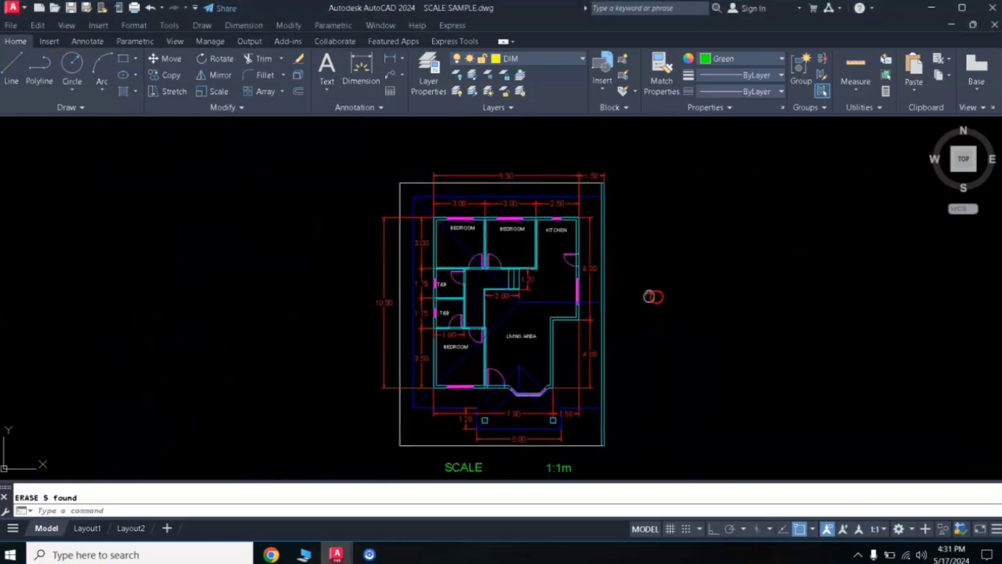
{"action": "middle_click_drag", "start_coordinate": [653, 296], "coordinate": [575, 305]}
{"action": "scroll", "coordinate": [498, 278], "scroll_direction": "up", "scroll_amount": 4}
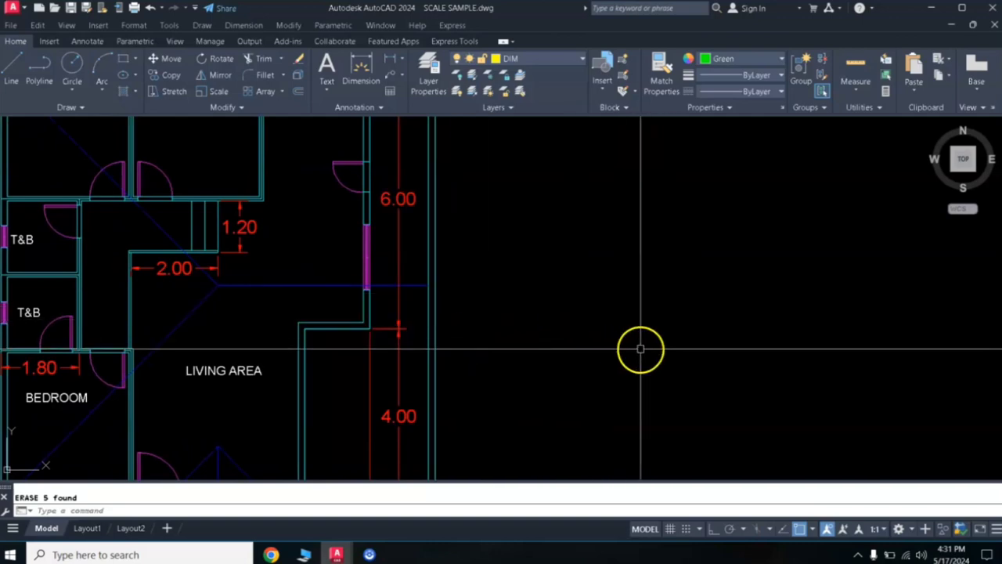
{"action": "type", "text": "i"}
{"action": "key", "text": "Return"}
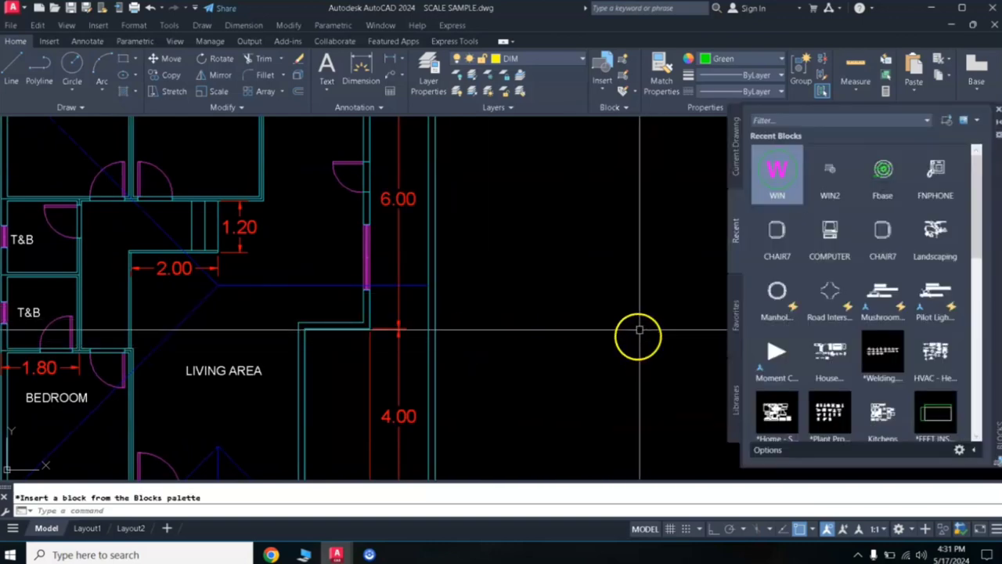
{"action": "left_click", "coordinate": [777, 202]}
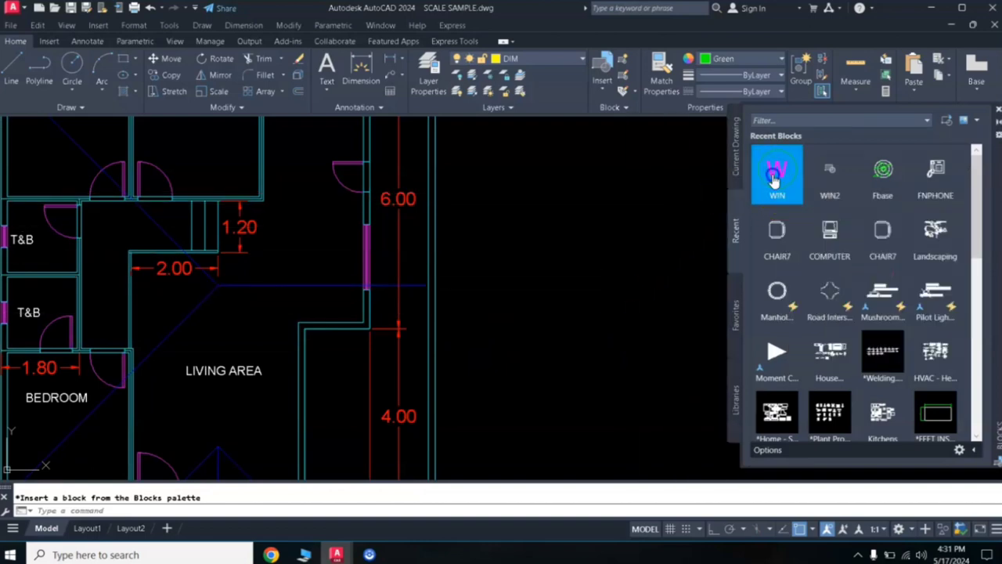
{"action": "left_click_drag", "start_coordinate": [774, 179], "coordinate": [607, 263]}
{"action": "scroll", "coordinate": [645, 233], "scroll_direction": "up", "scroll_amount": 4}
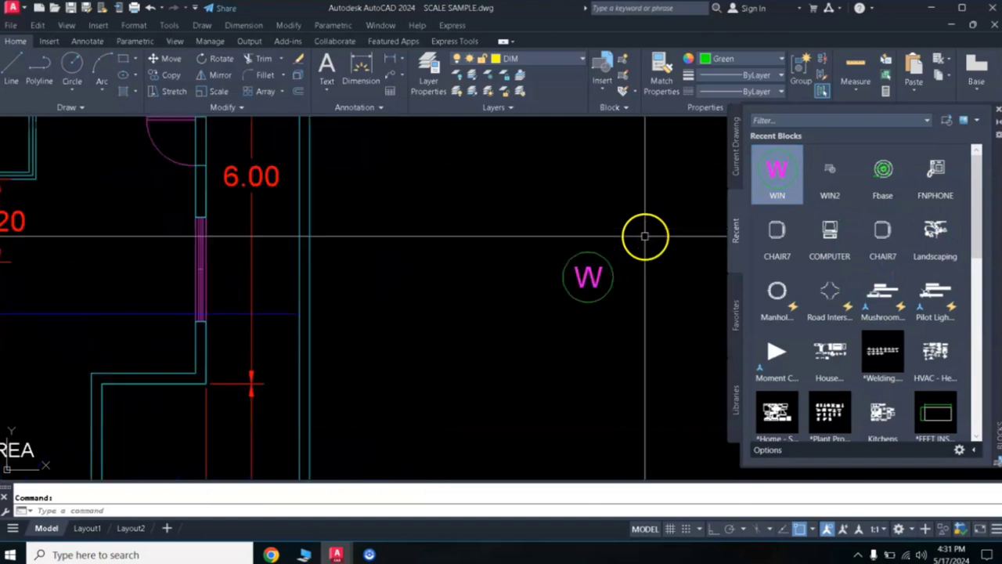
{"action": "left_click", "coordinate": [996, 113]}
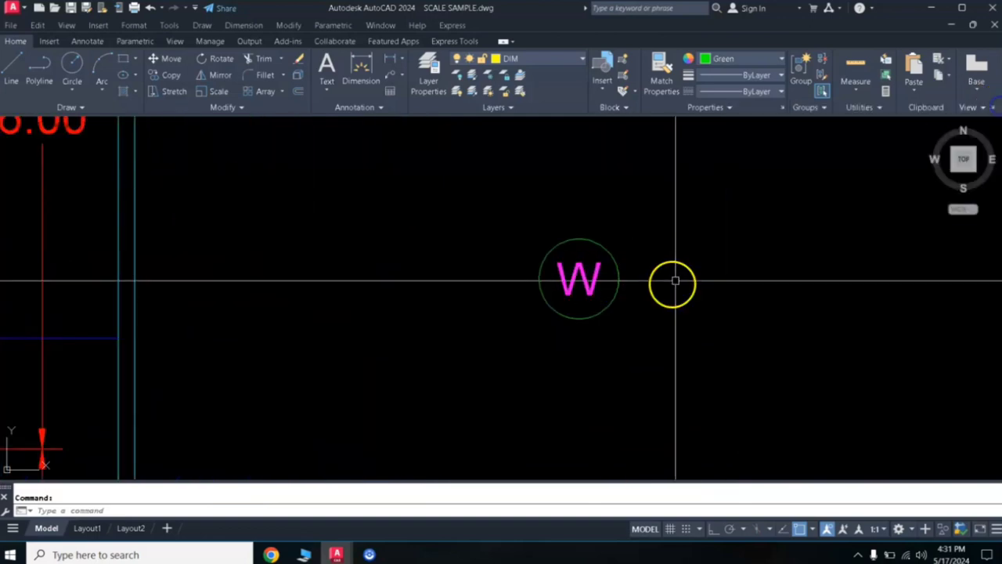
Move the inserted W block a short distance to the right and slightly up
{"action": "left_click", "coordinate": [617, 300]}
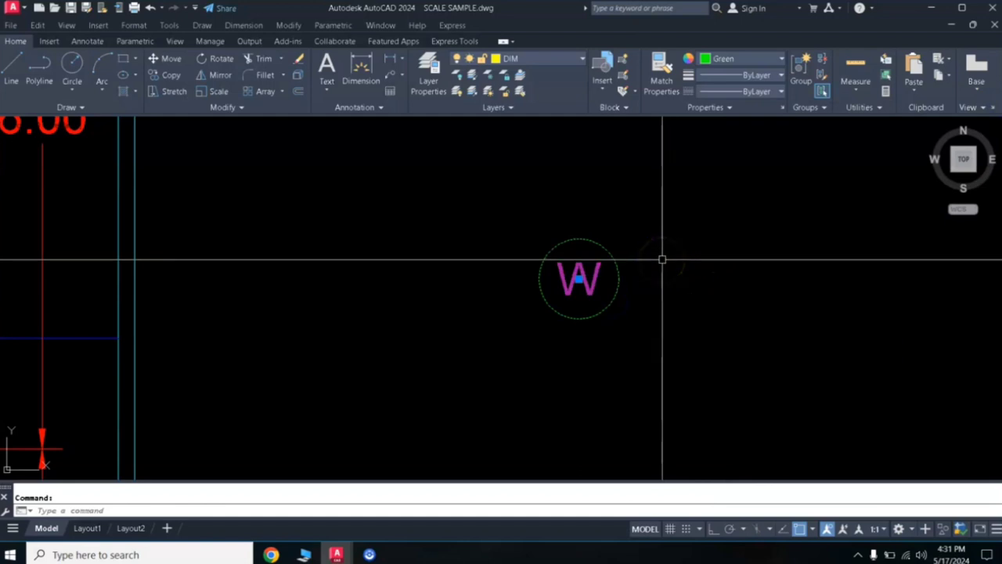
{"action": "key", "text": "Return"}
{"action": "left_click", "coordinate": [577, 324]}
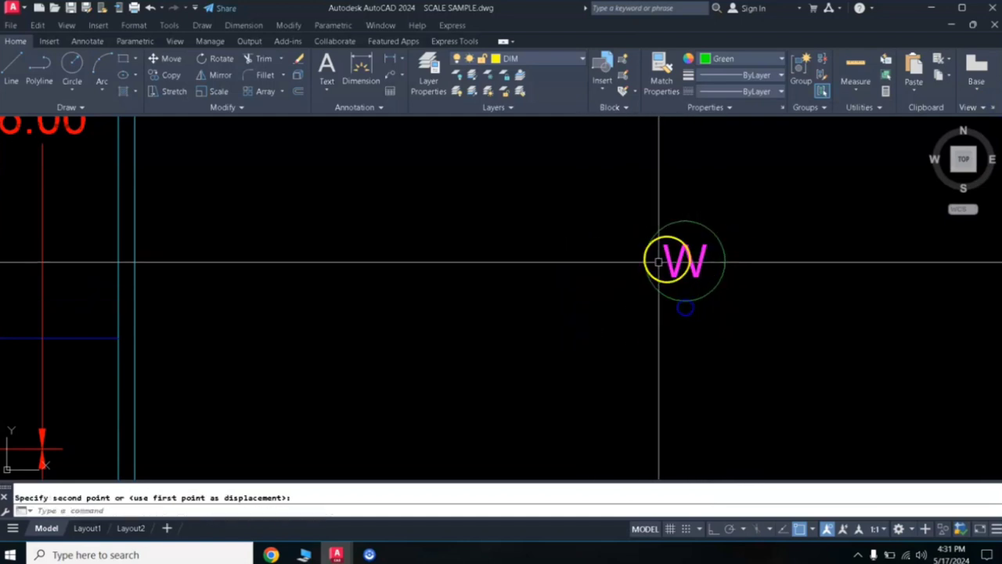
{"action": "left_click", "coordinate": [679, 289]}
Copy the W block about 2.1 units to the left of the original
{"action": "type", "text": "co"}
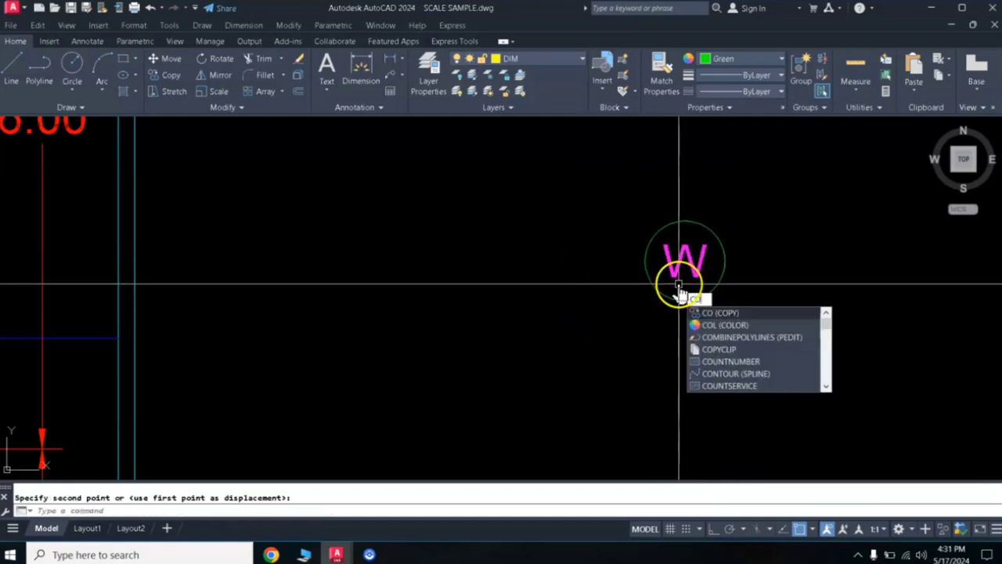
{"action": "key", "text": "Return"}
{"action": "left_click", "coordinate": [684, 270]}
{"action": "key", "text": "Return"}
{"action": "left_click", "coordinate": [716, 287]}
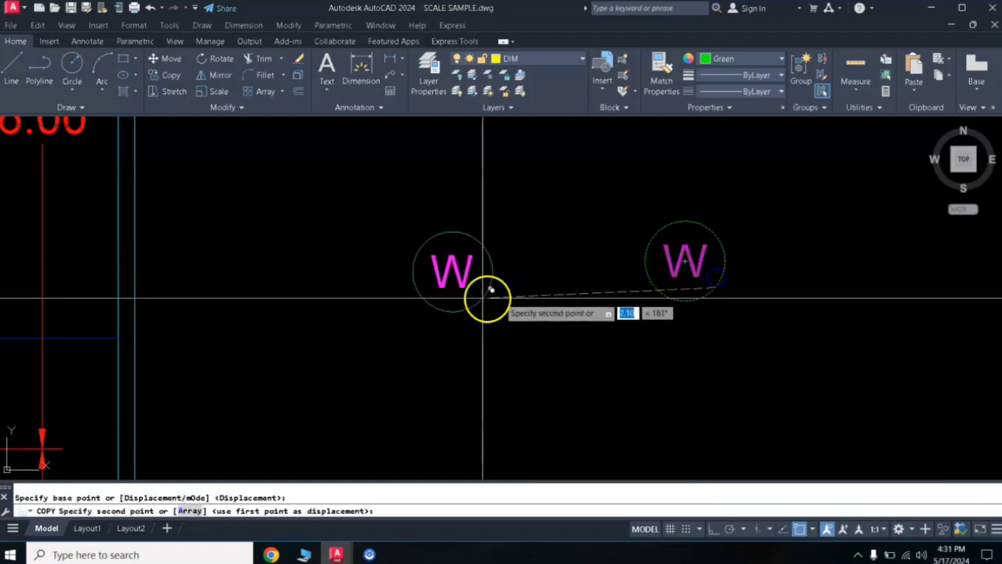
{"action": "left_click", "coordinate": [484, 304]}
{"action": "key", "text": "Return"}
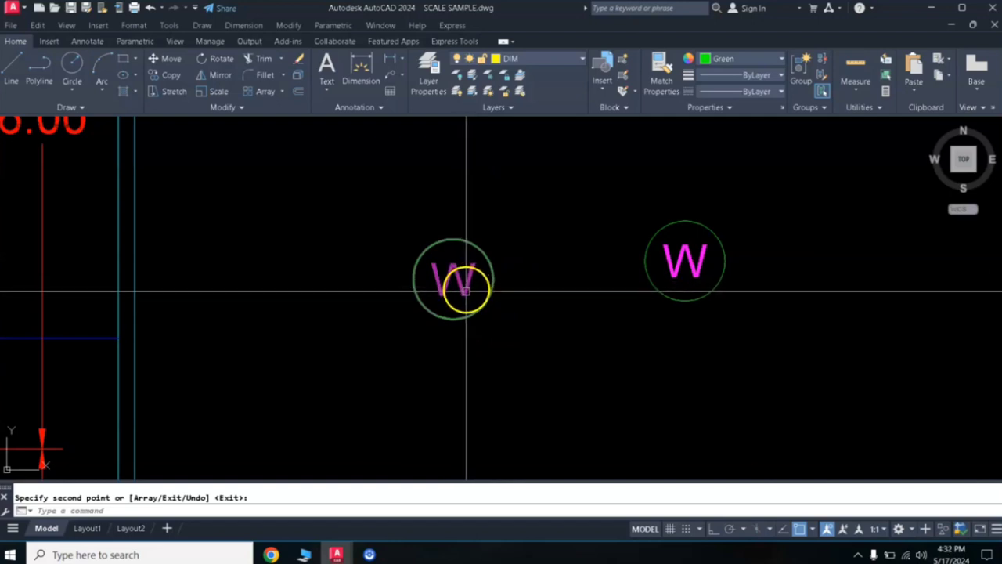
Explode the left copy of the W block and change its letter W to cyan
{"action": "type", "text": "x"}
{"action": "key", "text": "Return"}
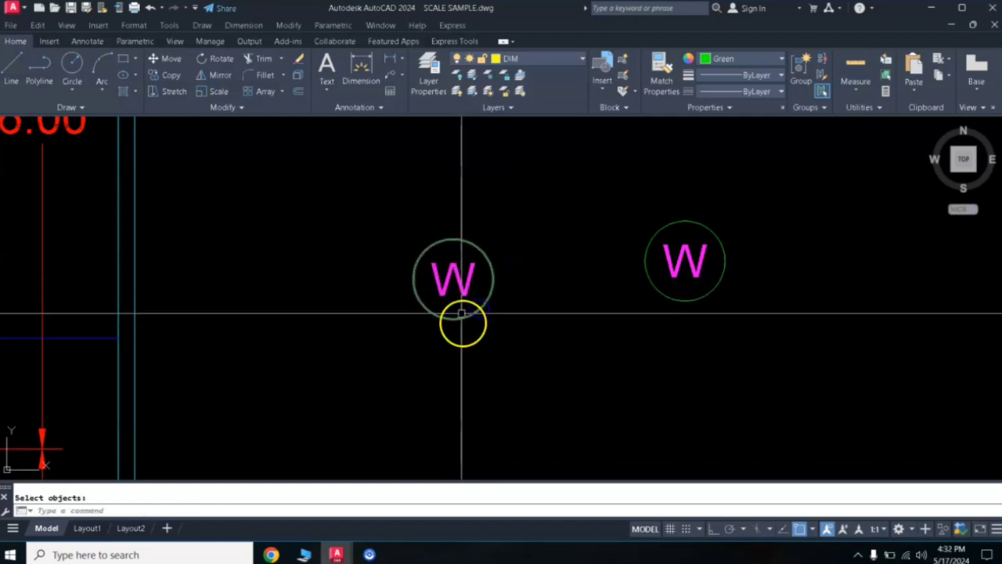
{"action": "key", "text": "Return"}
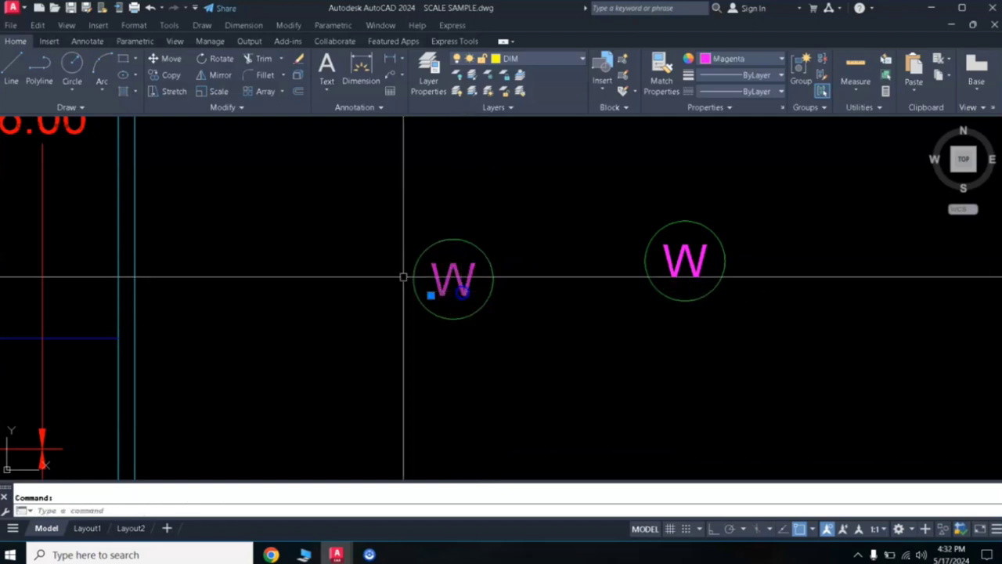
{"action": "left_click", "coordinate": [728, 59]}
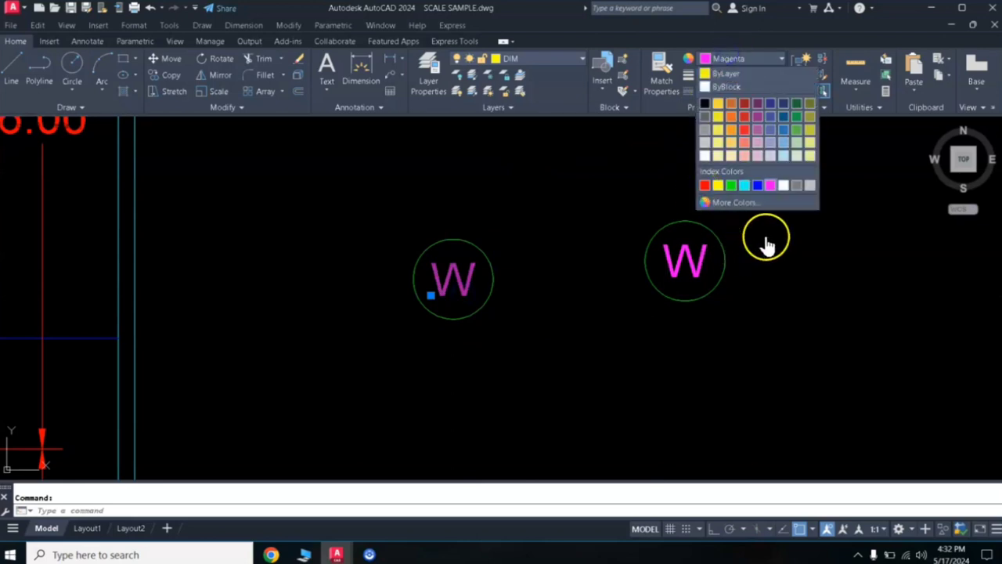
{"action": "left_click", "coordinate": [745, 188]}
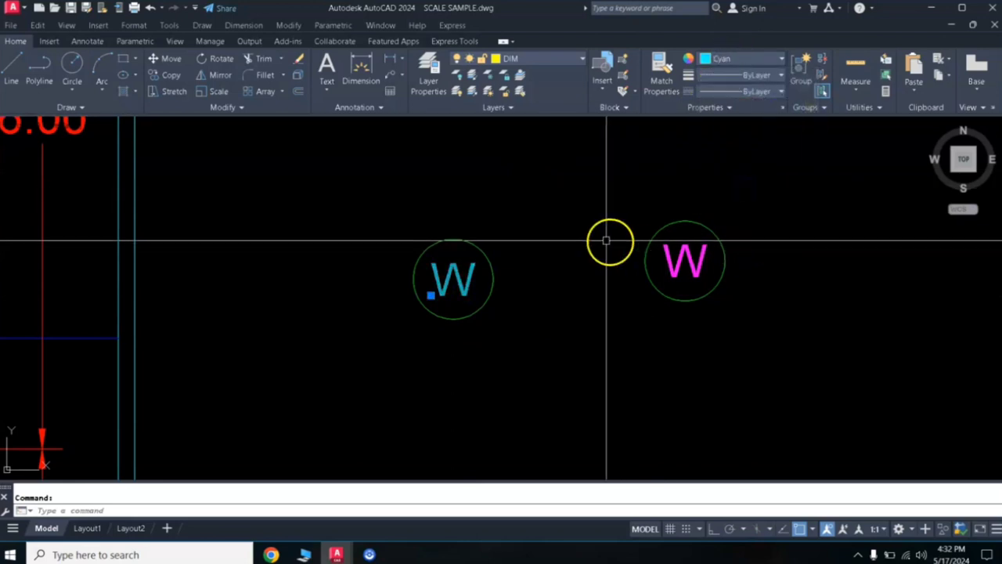
Move the exploded circle up and slightly left, away from the cyan W
{"action": "left_click", "coordinate": [462, 238]}
{"action": "type", "text": "m"}
{"action": "key", "text": "Return"}
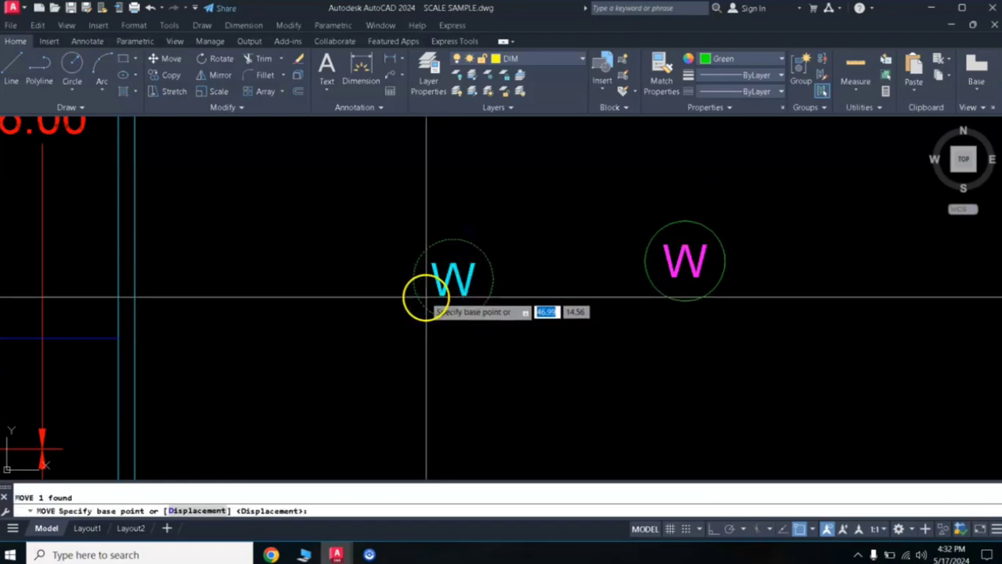
{"action": "left_click", "coordinate": [429, 297]}
{"action": "left_click", "coordinate": [402, 206]}
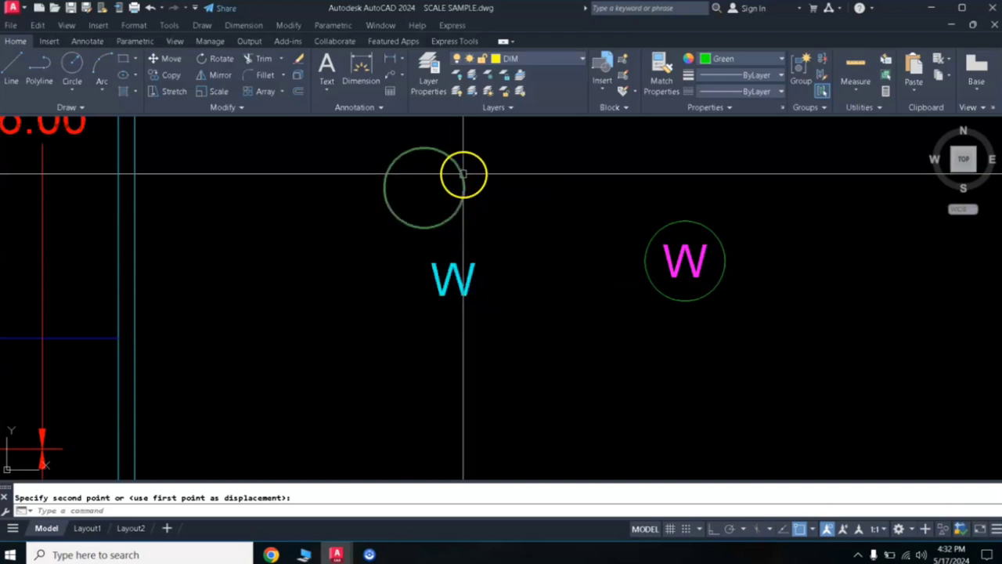
{"action": "key", "text": "Escape"}
Move the unexploded W block down and slightly to the right as one object
{"action": "type", "text": "m"}
{"action": "key", "text": "Return"}
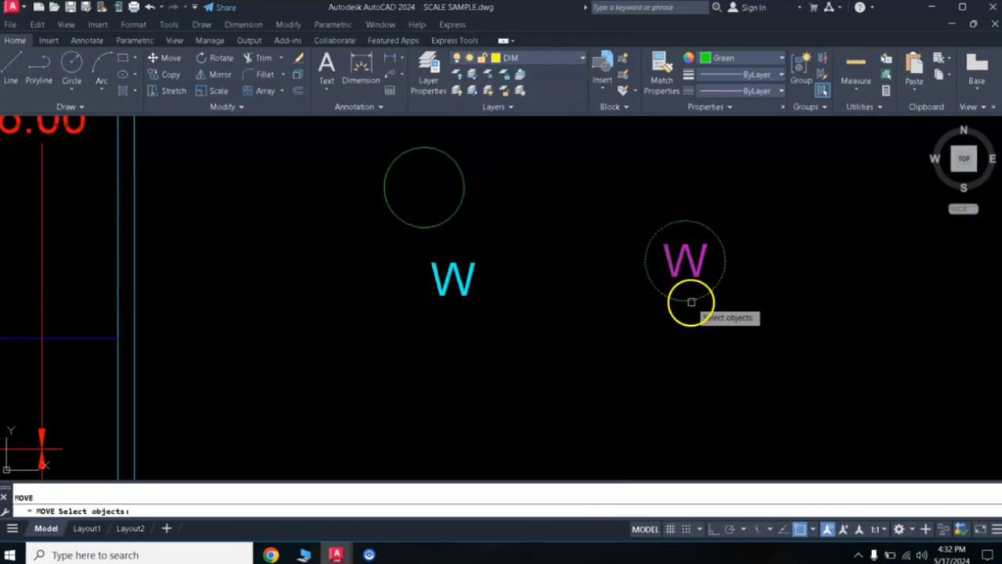
{"action": "left_click", "coordinate": [692, 302]}
{"action": "key", "text": "Return"}
{"action": "left_click", "coordinate": [696, 273]}
{"action": "left_click", "coordinate": [721, 347]}
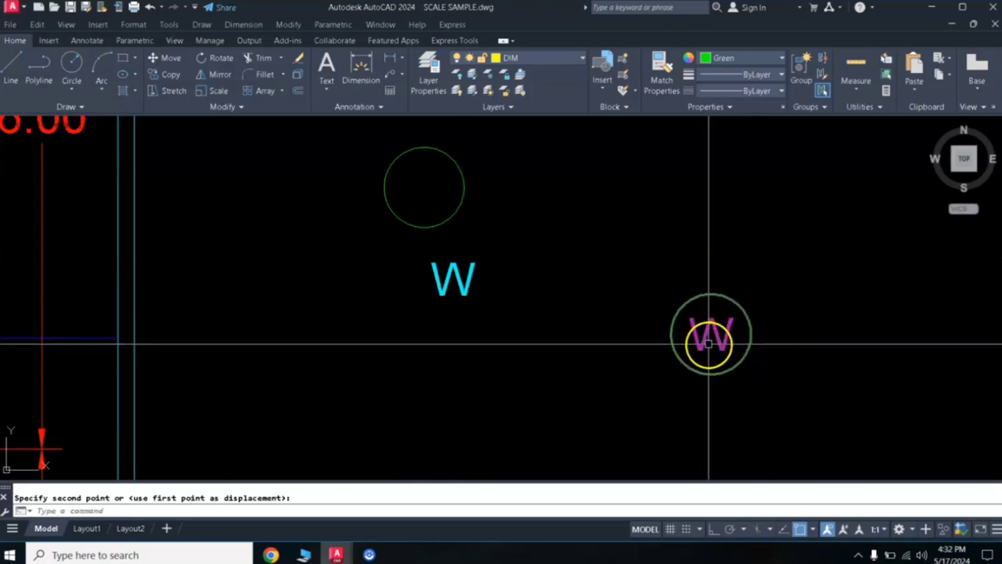
Open the block definition WIN in the Block Editor with BEDIT
{"action": "type", "text": "BE"}
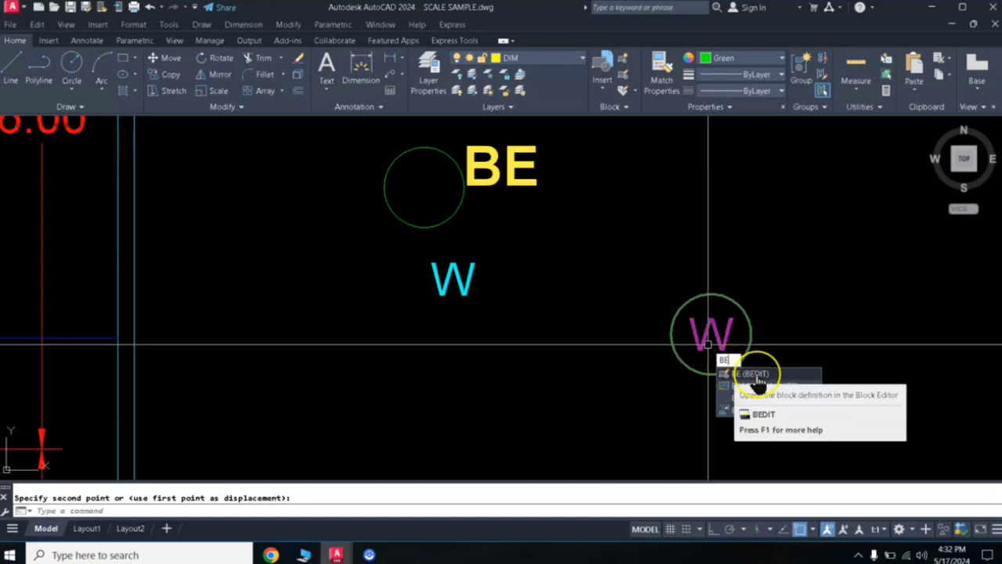
{"action": "left_click", "coordinate": [752, 374]}
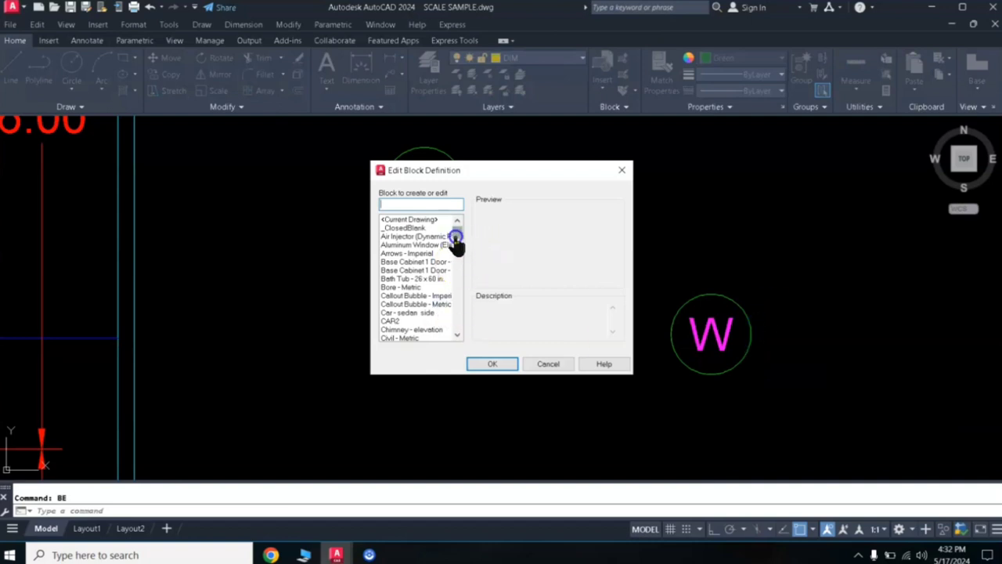
{"action": "left_click_drag", "start_coordinate": [458, 235], "coordinate": [470, 333]}
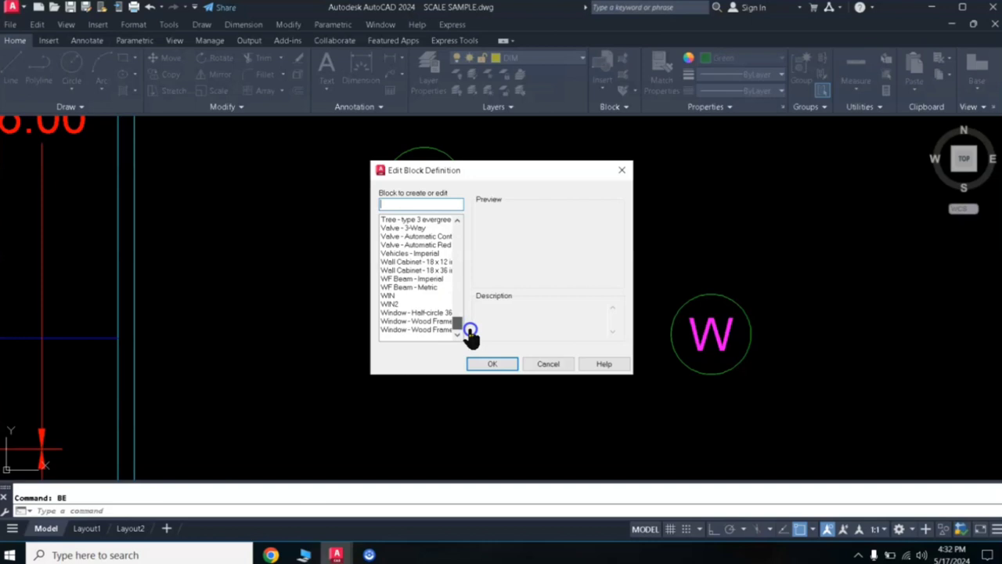
{"action": "left_click", "coordinate": [392, 296]}
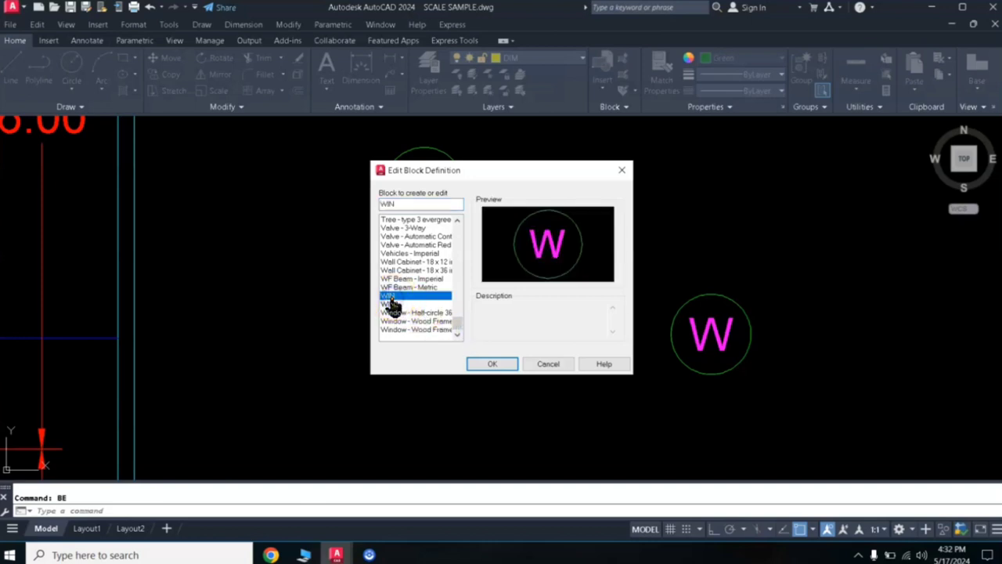
{"action": "left_click", "coordinate": [507, 365]}
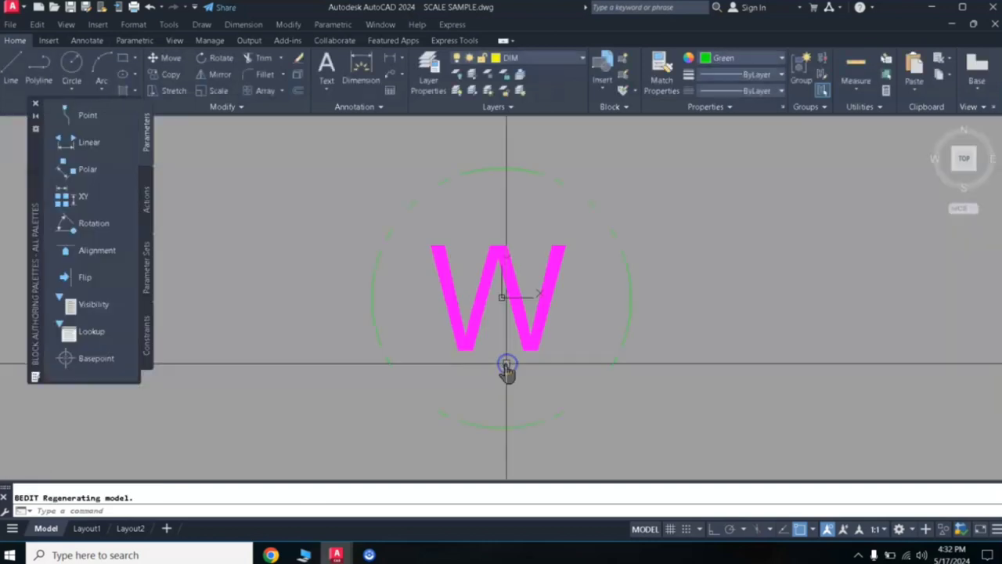
Change the colour of the letter W in the block definition to red
{"action": "left_click", "coordinate": [572, 257]}
{"action": "left_click", "coordinate": [456, 260]}
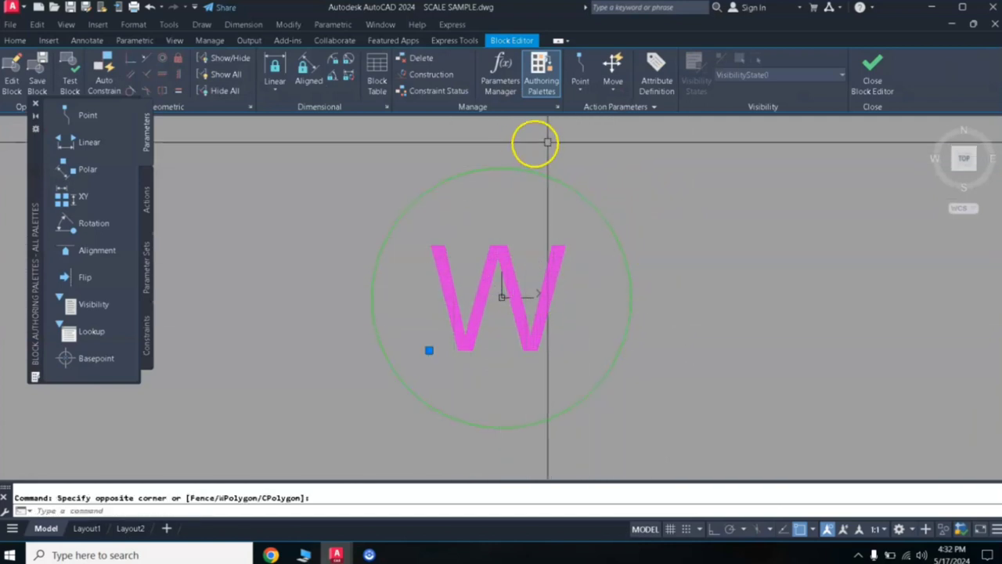
{"action": "left_click", "coordinate": [16, 42]}
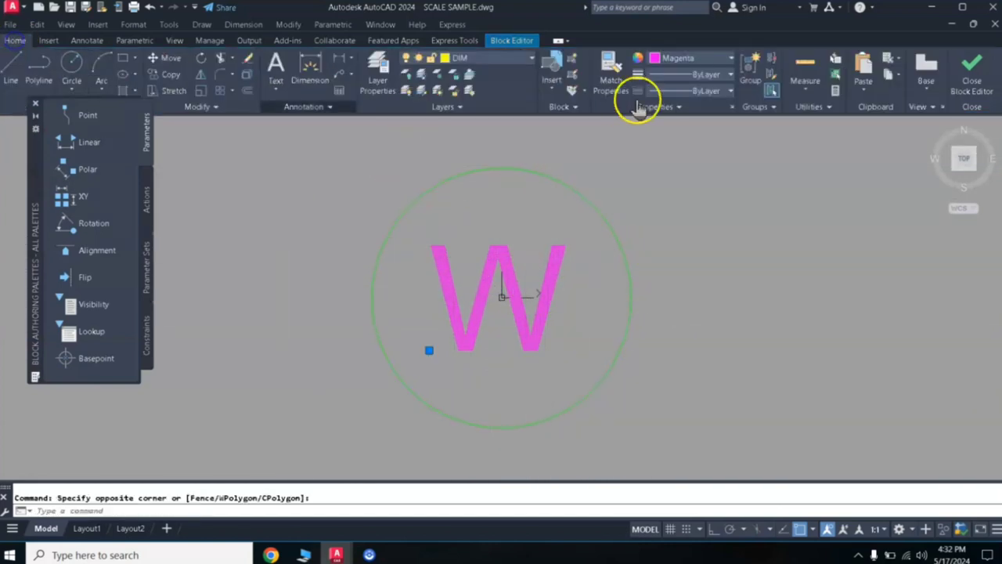
{"action": "left_click", "coordinate": [666, 63]}
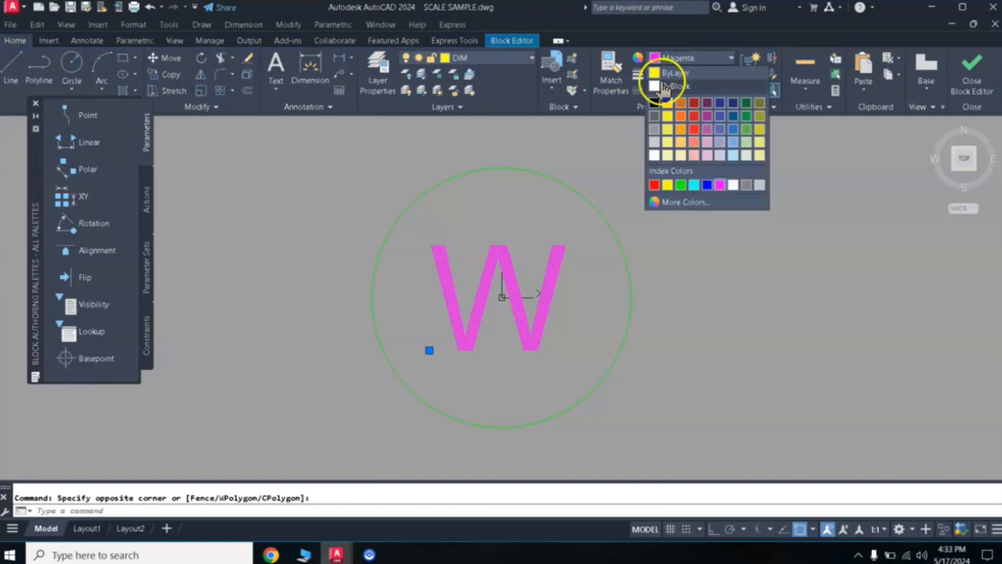
{"action": "left_click", "coordinate": [733, 186]}
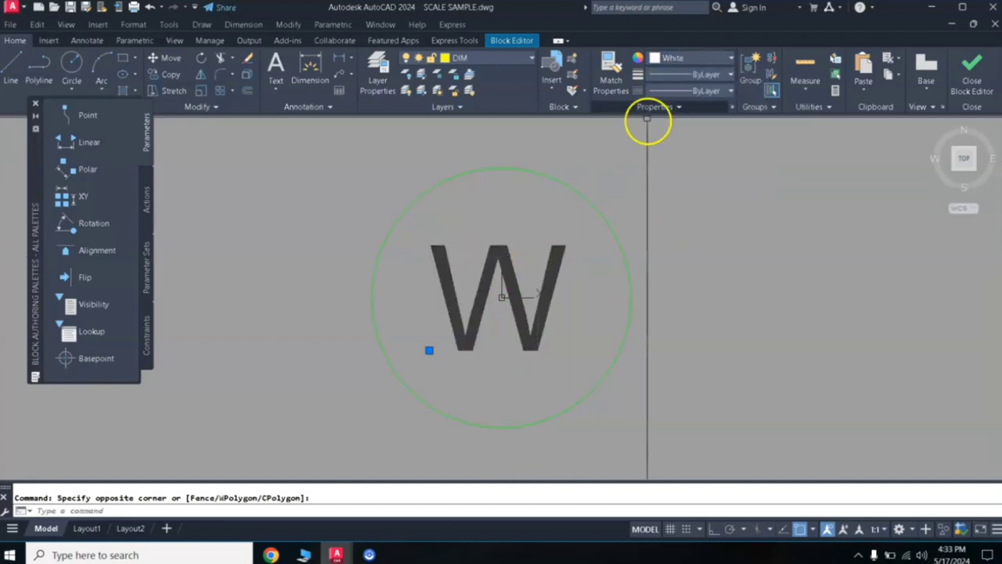
{"action": "left_click", "coordinate": [663, 63]}
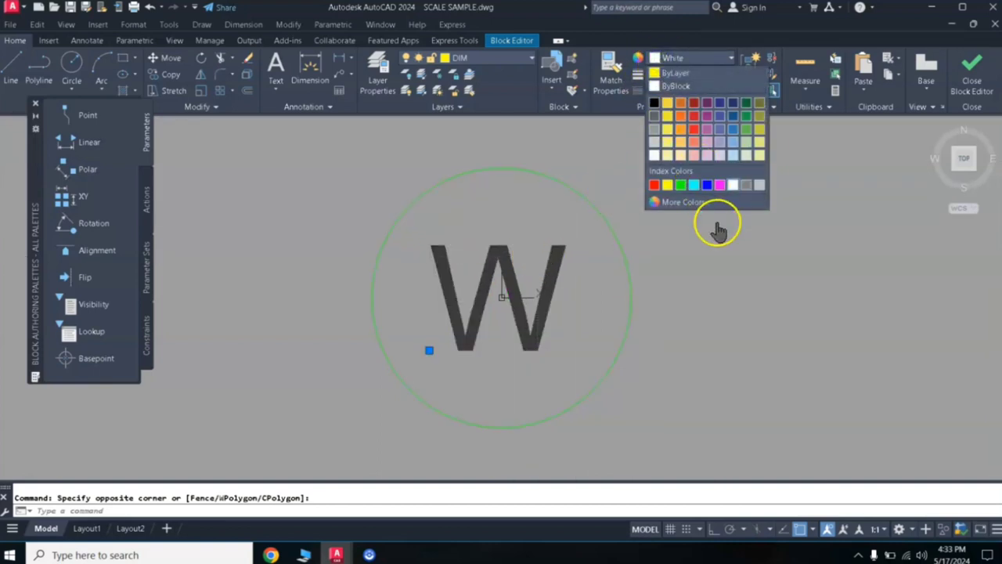
{"action": "left_click", "coordinate": [654, 185]}
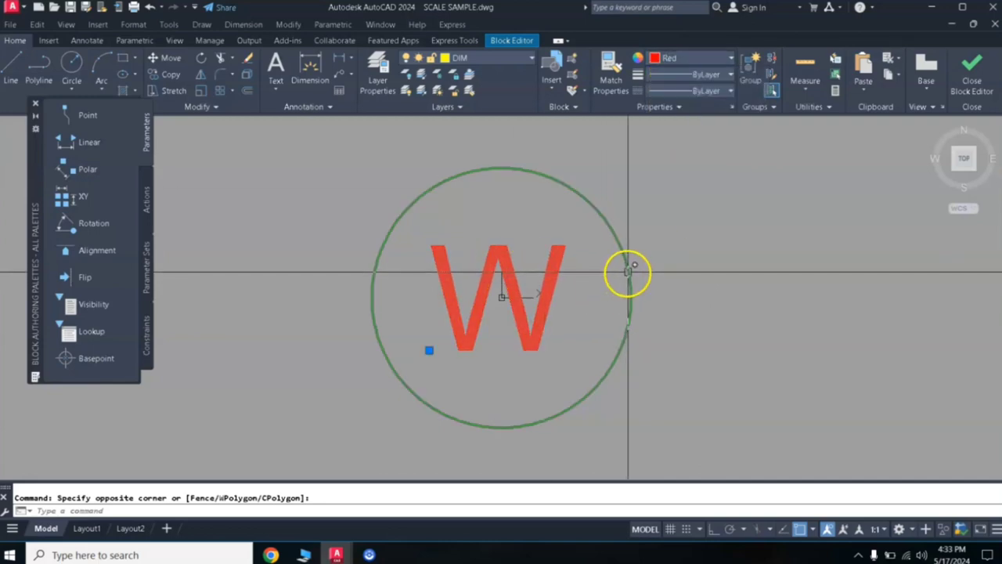
{"action": "key", "text": "Escape"}
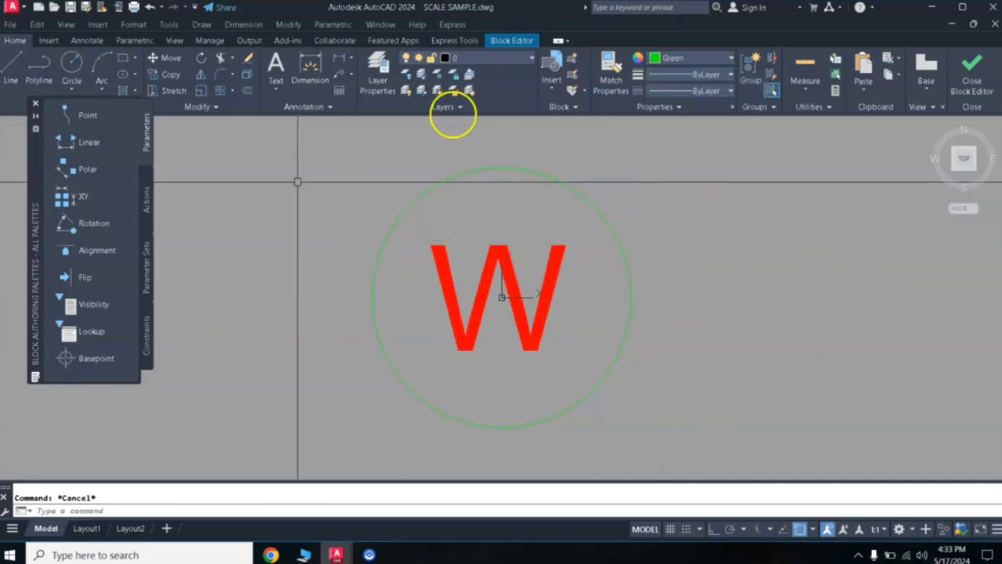
{"action": "left_click", "coordinate": [614, 241]}
{"action": "key", "text": "Escape"}
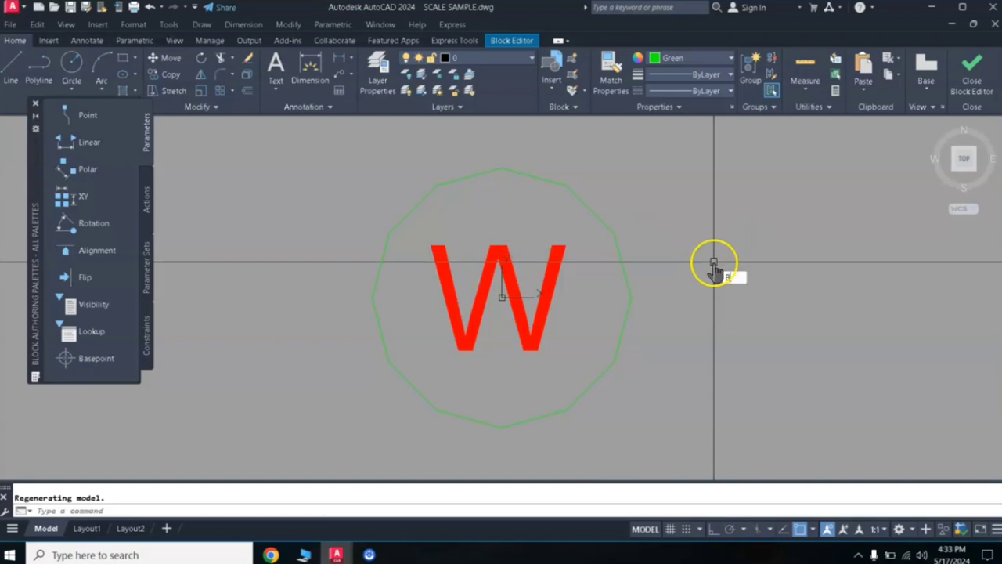
Save the changes to WIN, leave the Block Editor and do not open another block definition
{"action": "type", "text": "C"}
{"action": "key", "text": "Return"}
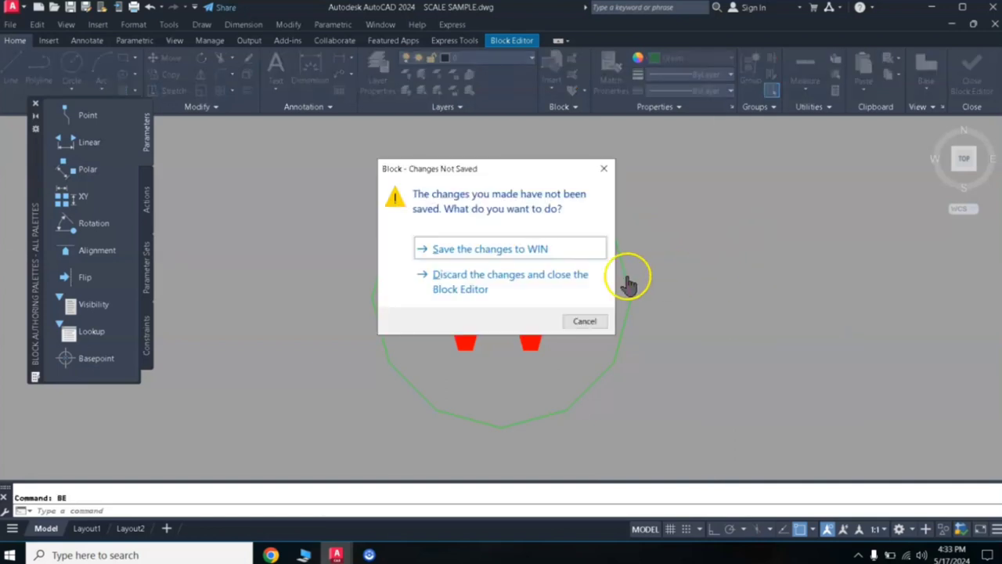
{"action": "left_click", "coordinate": [495, 282]}
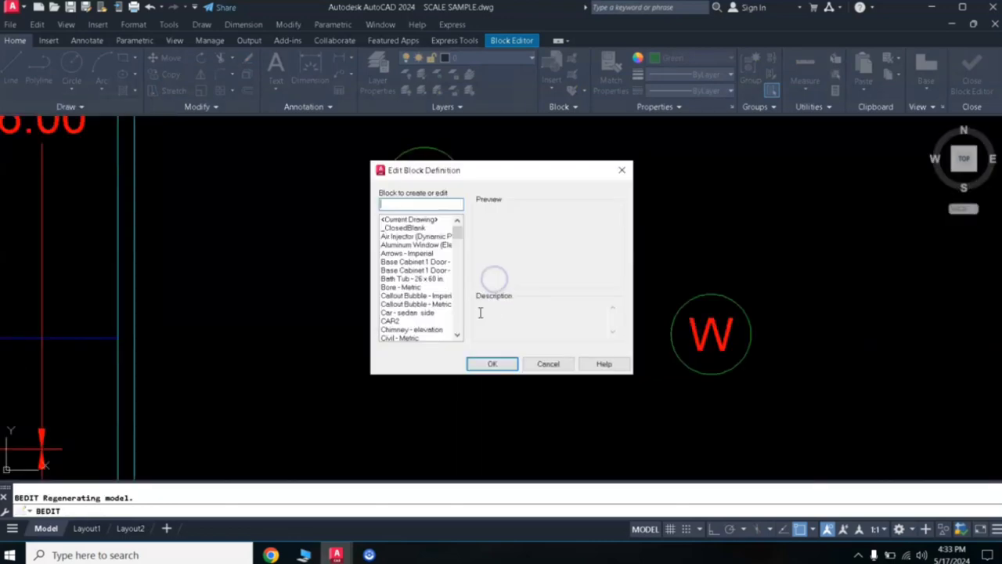
{"action": "left_click", "coordinate": [549, 368]}
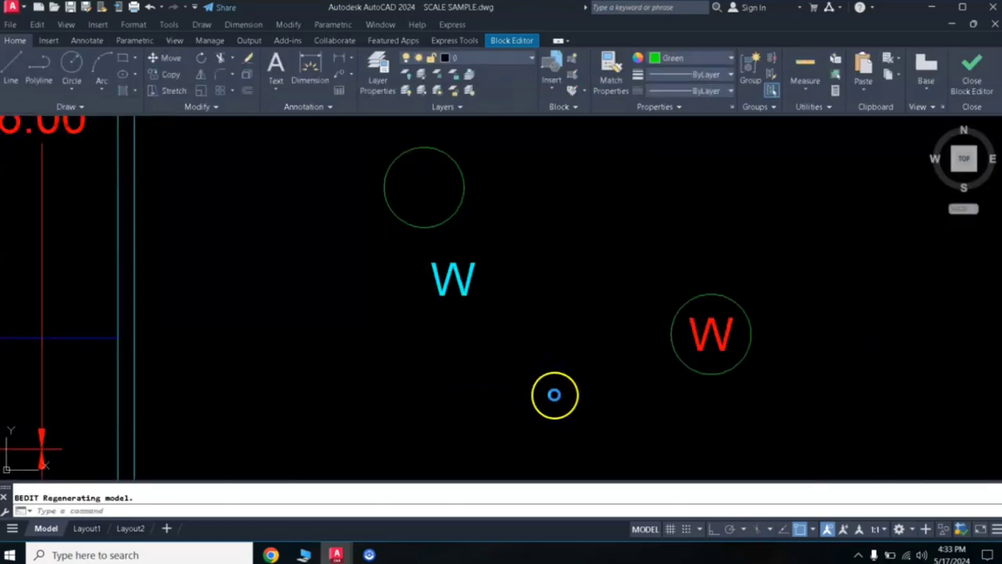
Move the red W block up and left, next to the cyan W, as one object
{"action": "scroll", "coordinate": [734, 352], "scroll_direction": "up", "scroll_amount": 3}
{"action": "scroll", "coordinate": [745, 324], "scroll_direction": "down", "scroll_amount": 3}
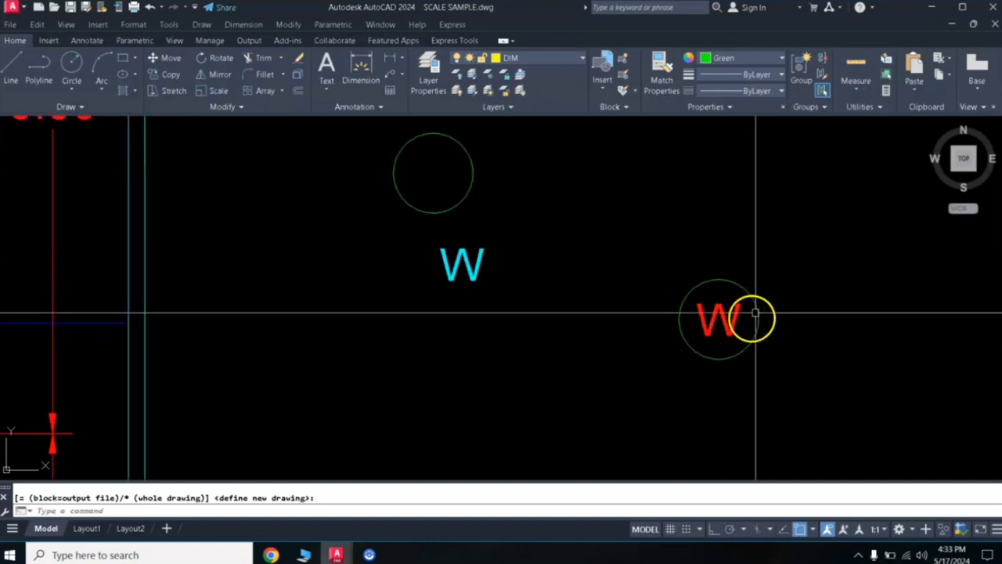
{"action": "left_click", "coordinate": [754, 298]}
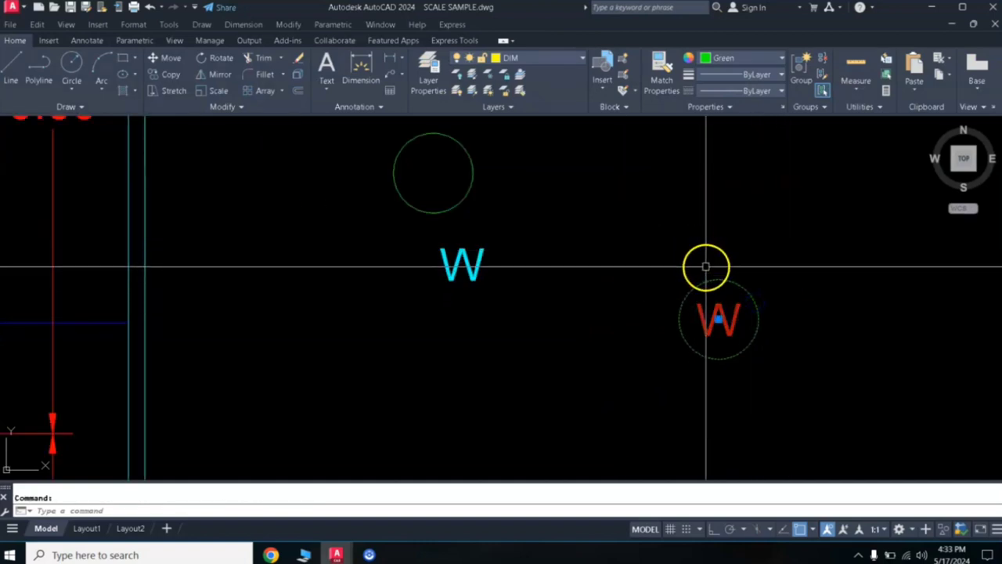
{"action": "type", "text": "m"}
{"action": "key", "text": "Return"}
{"action": "left_click", "coordinate": [732, 336]}
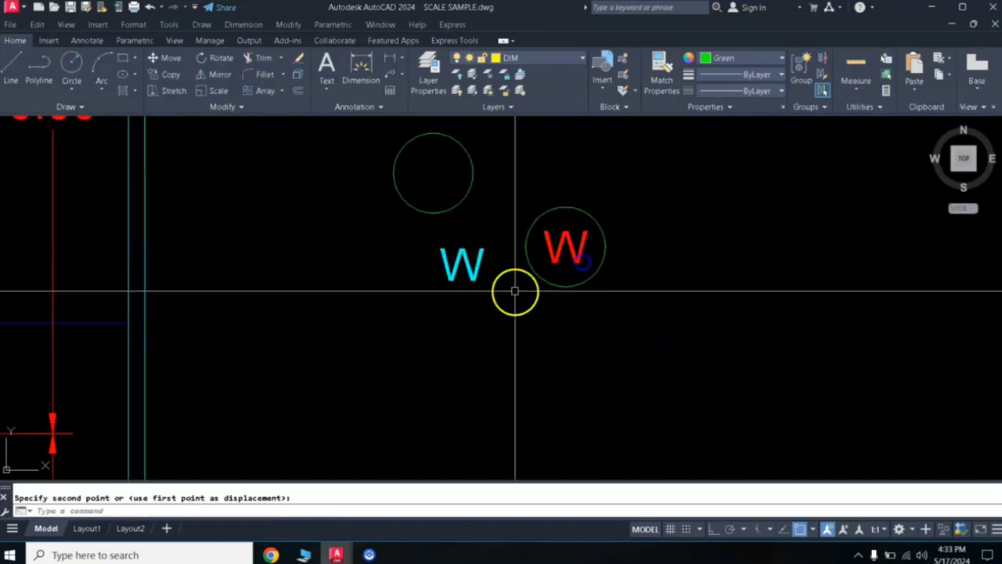
{"action": "left_click", "coordinate": [583, 256]}
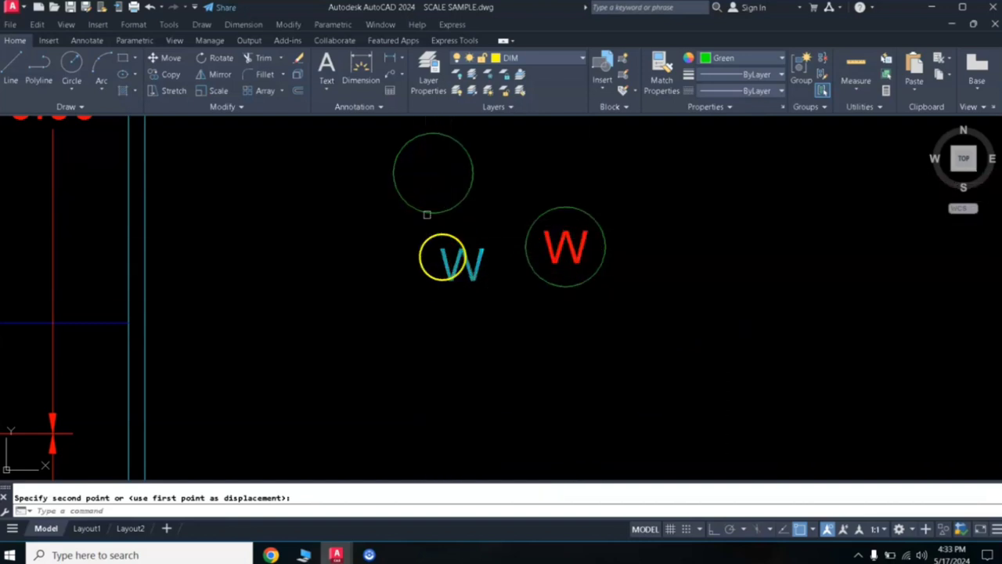
Move the red W block back to the right and slightly down, away from the cyan W
{"action": "left_click", "coordinate": [574, 207]}
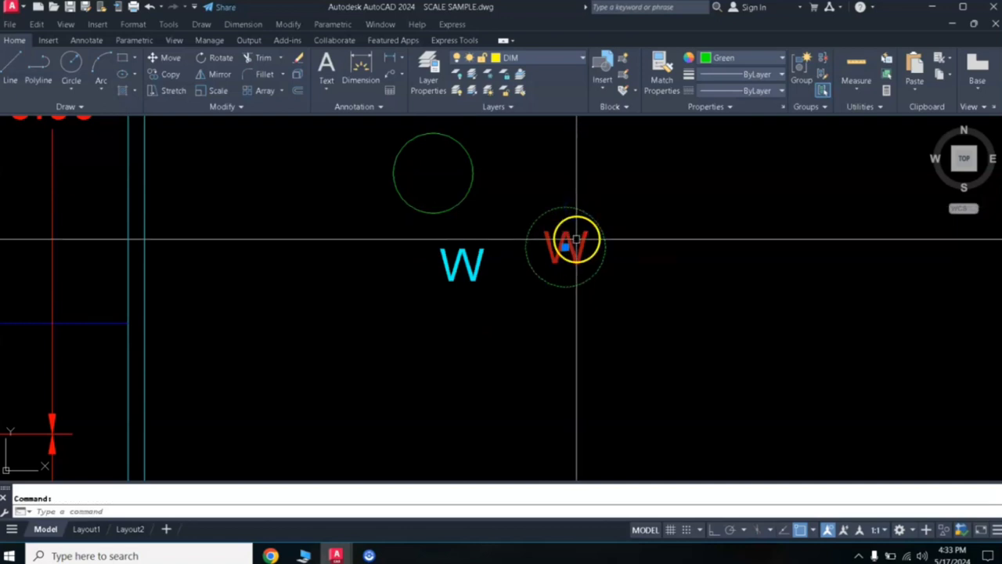
{"action": "type", "text": "m"}
{"action": "key", "text": "Return"}
{"action": "left_click", "coordinate": [575, 239]}
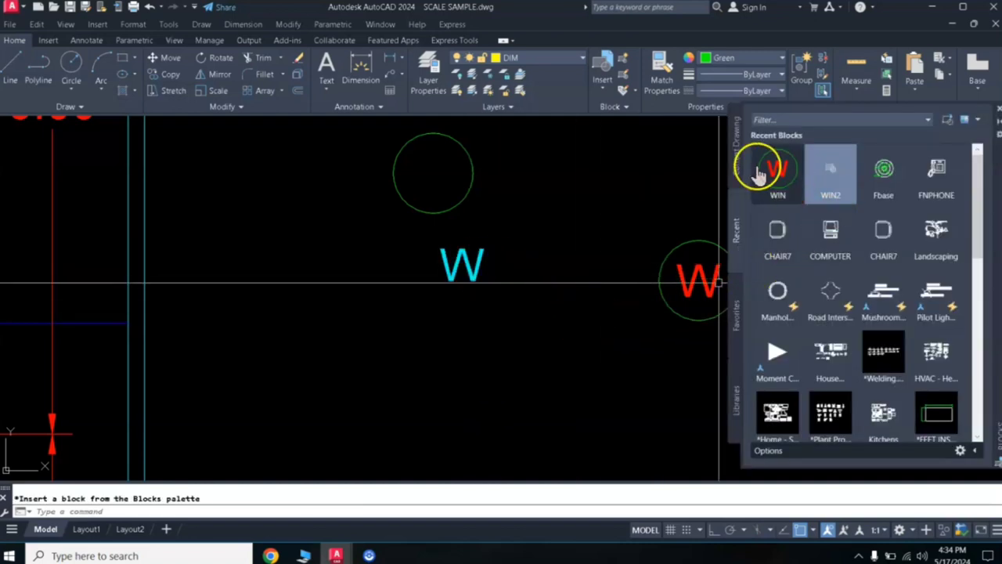
Insert the recent block WIN below and to the right of the cyan W
{"action": "left_click", "coordinate": [766, 183]}
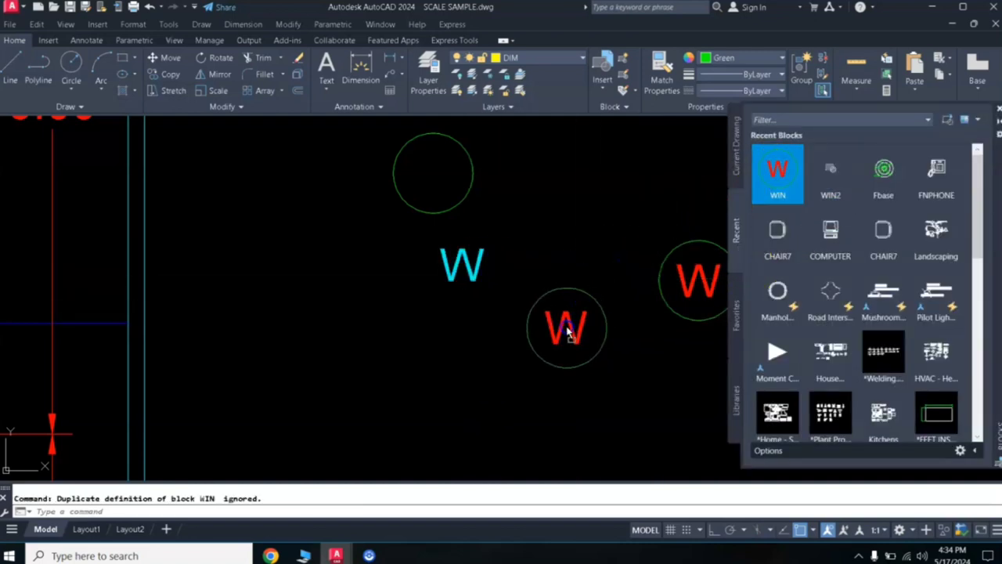
{"action": "left_click", "coordinate": [556, 352]}
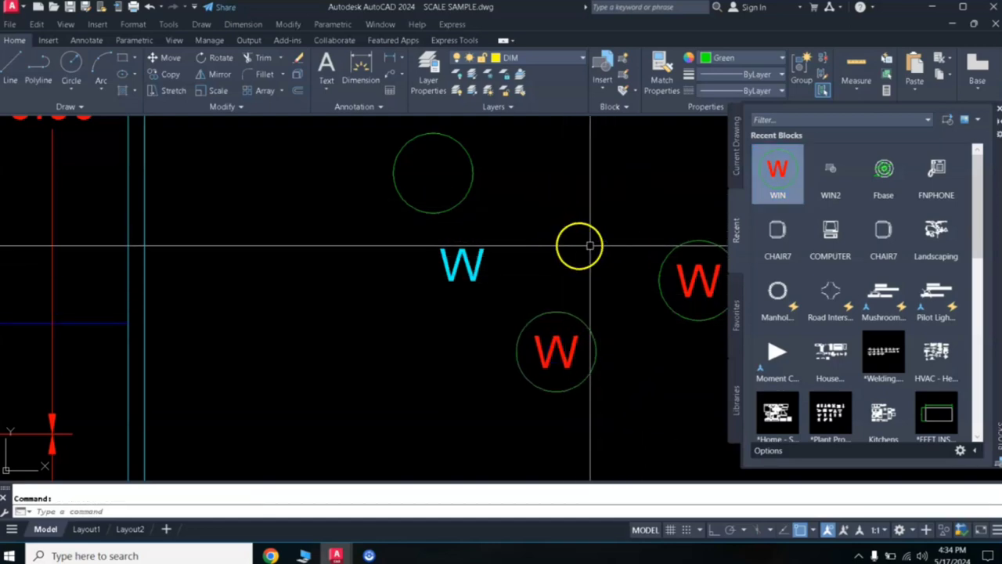
{"action": "middle_click_drag", "start_coordinate": [593, 246], "coordinate": [494, 257]}
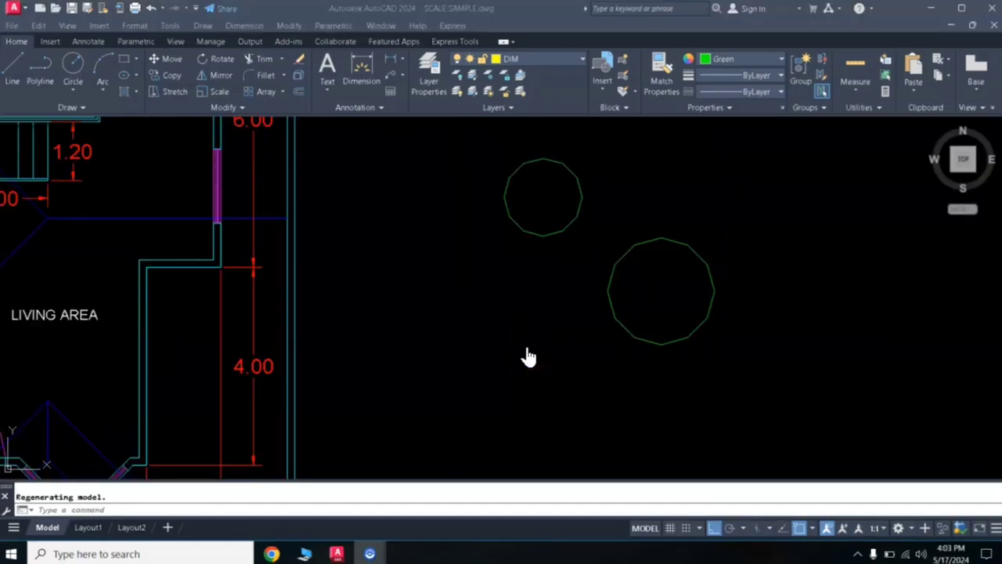
Draw a third, larger circle below and to the right of the two existing green circles
{"action": "scroll", "coordinate": [517, 340], "scroll_direction": "up", "scroll_amount": 3}
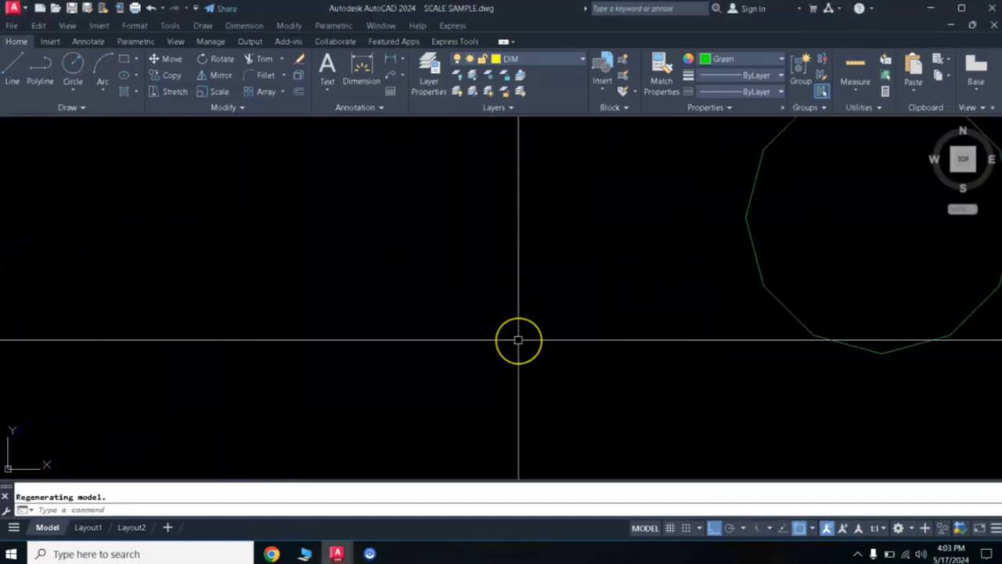
{"action": "scroll", "coordinate": [517, 340], "scroll_direction": "down", "scroll_amount": 3}
{"action": "scroll", "coordinate": [530, 309], "scroll_direction": "down", "scroll_amount": 3}
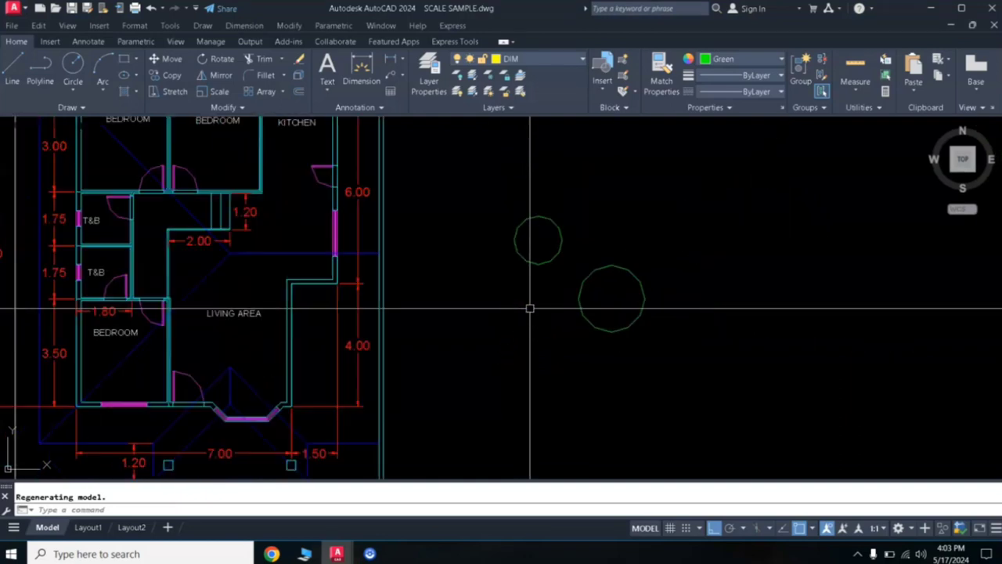
{"action": "left_click", "coordinate": [73, 65]}
{"action": "left_click", "coordinate": [708, 356]}
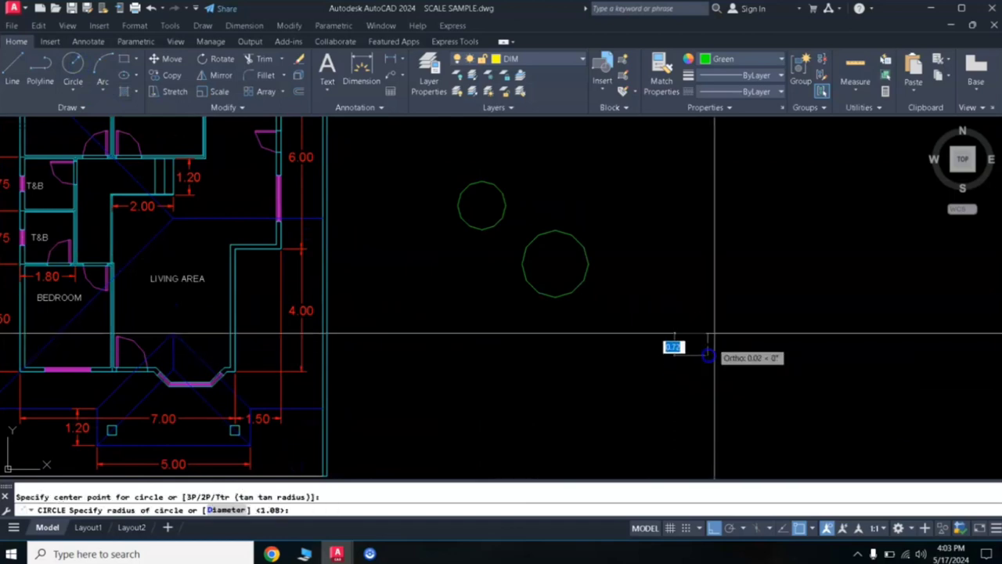
{"action": "left_click", "coordinate": [722, 274]}
Examine how smoothly the outlines of the three green circles are displayed at different magnifications
{"action": "scroll", "coordinate": [666, 332], "scroll_direction": "up", "scroll_amount": 3}
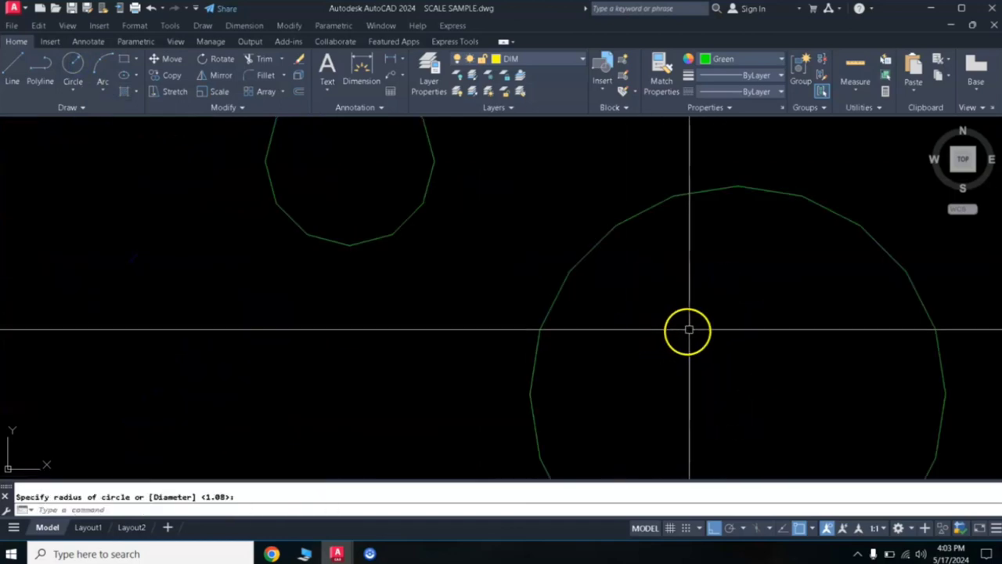
{"action": "scroll", "coordinate": [738, 329], "scroll_direction": "down", "scroll_amount": 3}
{"action": "middle_click_drag", "start_coordinate": [721, 314], "coordinate": [650, 266]}
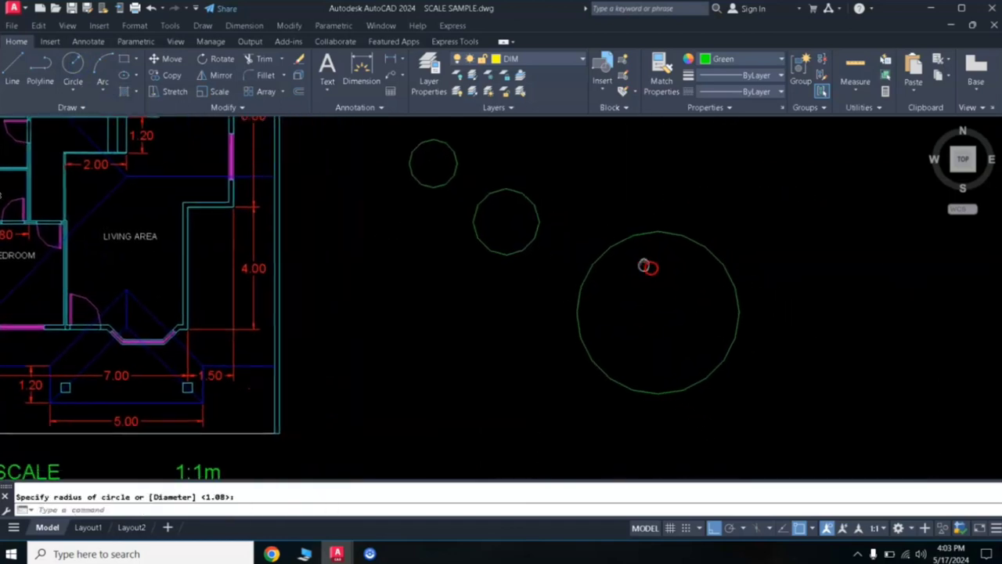
{"action": "scroll", "coordinate": [527, 221], "scroll_direction": "up", "scroll_amount": 4}
{"action": "scroll", "coordinate": [526, 218], "scroll_direction": "down", "scroll_amount": 4}
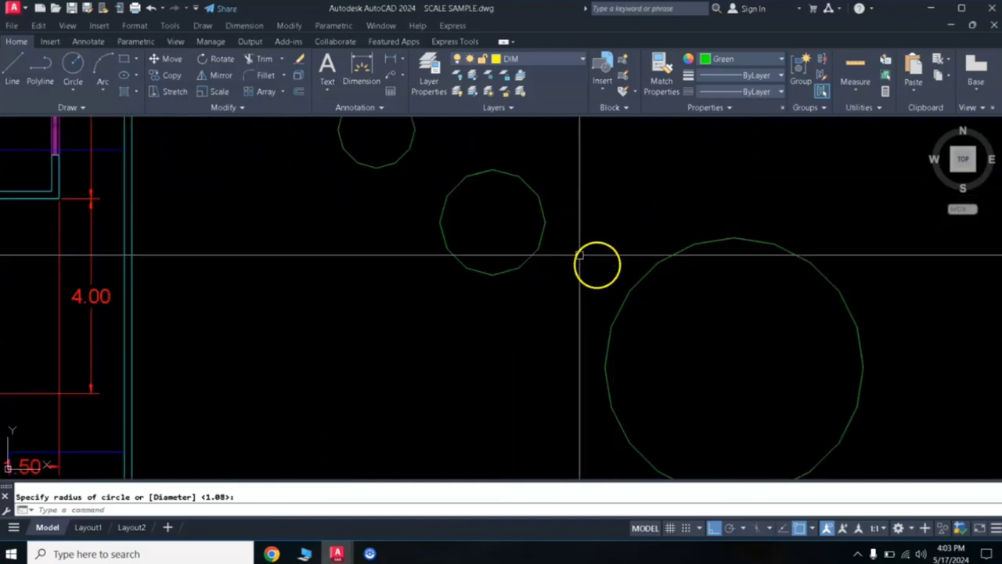
{"action": "scroll", "coordinate": [531, 188], "scroll_direction": "up", "scroll_amount": 4}
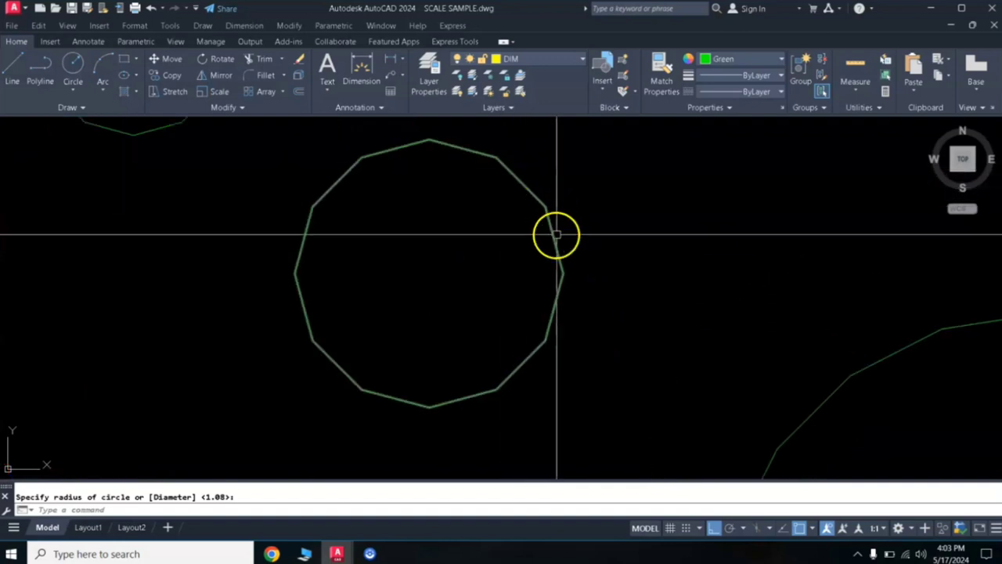
{"action": "scroll", "coordinate": [683, 360], "scroll_direction": "down", "scroll_amount": 3}
{"action": "scroll", "coordinate": [689, 356], "scroll_direction": "down", "scroll_amount": 5}
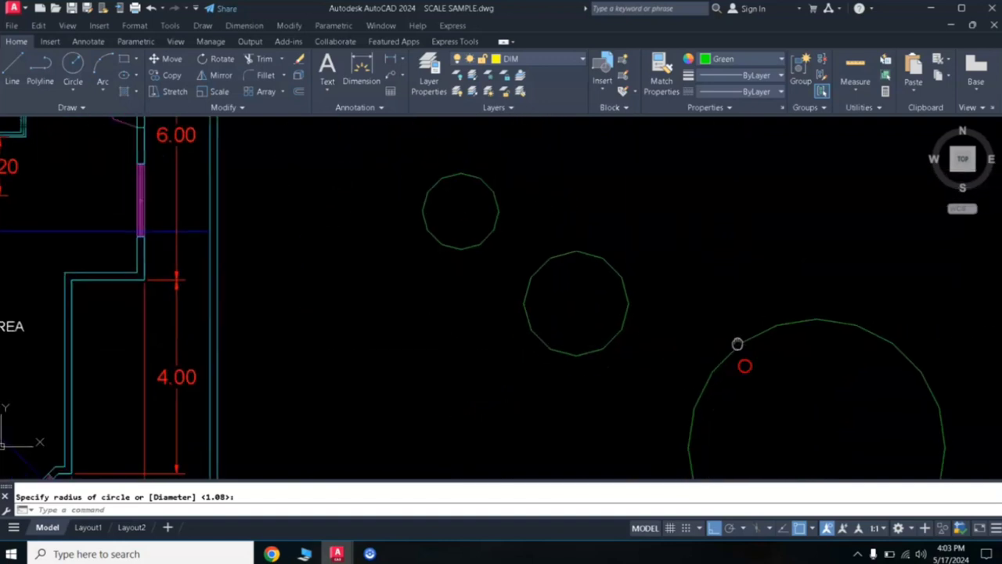
{"action": "middle_click_drag", "start_coordinate": [709, 274], "coordinate": [688, 271]}
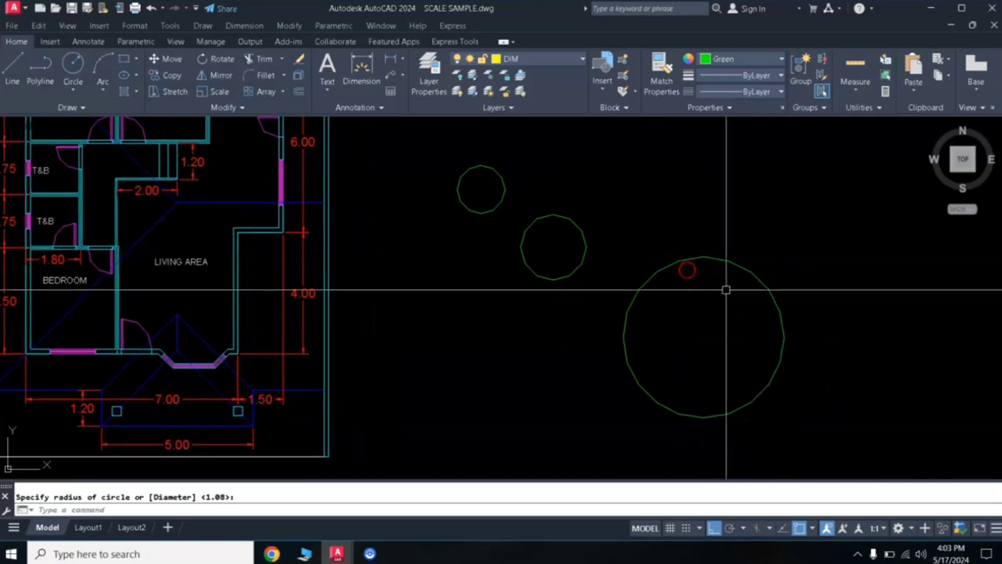
{"action": "scroll", "coordinate": [470, 173], "scroll_direction": "up", "scroll_amount": 5}
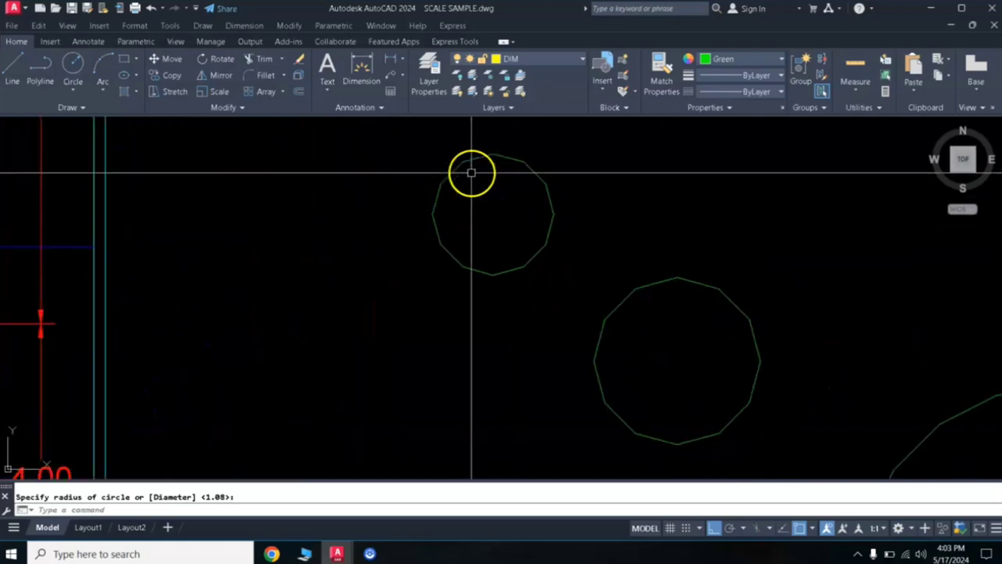
Set the view resolution with VIEWRES, keeping fast zooms on and using a circle zoom percent of 200
{"action": "scroll", "coordinate": [474, 174], "scroll_direction": "down", "scroll_amount": 5}
{"action": "scroll", "coordinate": [541, 208], "scroll_direction": "up", "scroll_amount": 3}
{"action": "scroll", "coordinate": [543, 207], "scroll_direction": "down", "scroll_amount": 2}
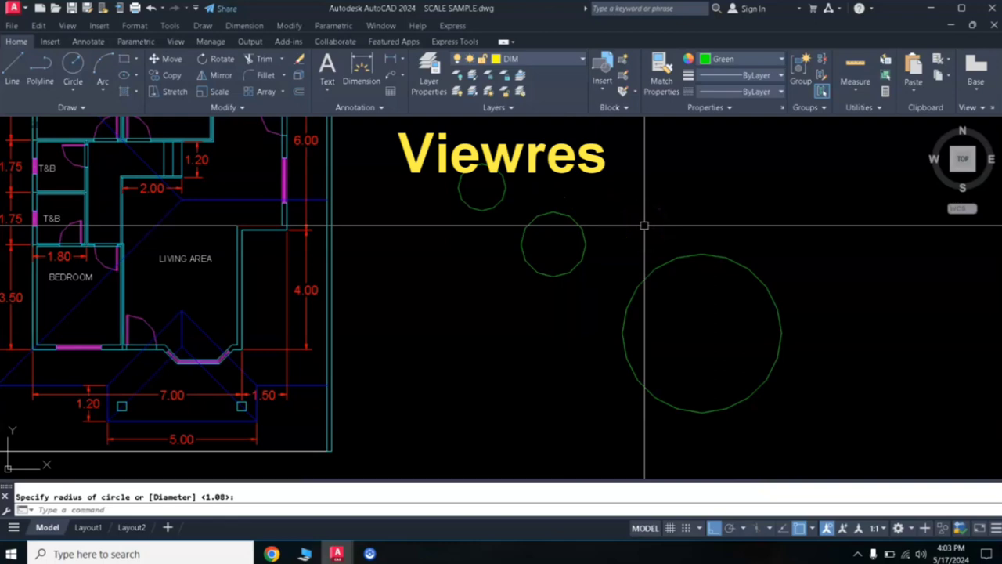
{"action": "type", "text": "EW"}
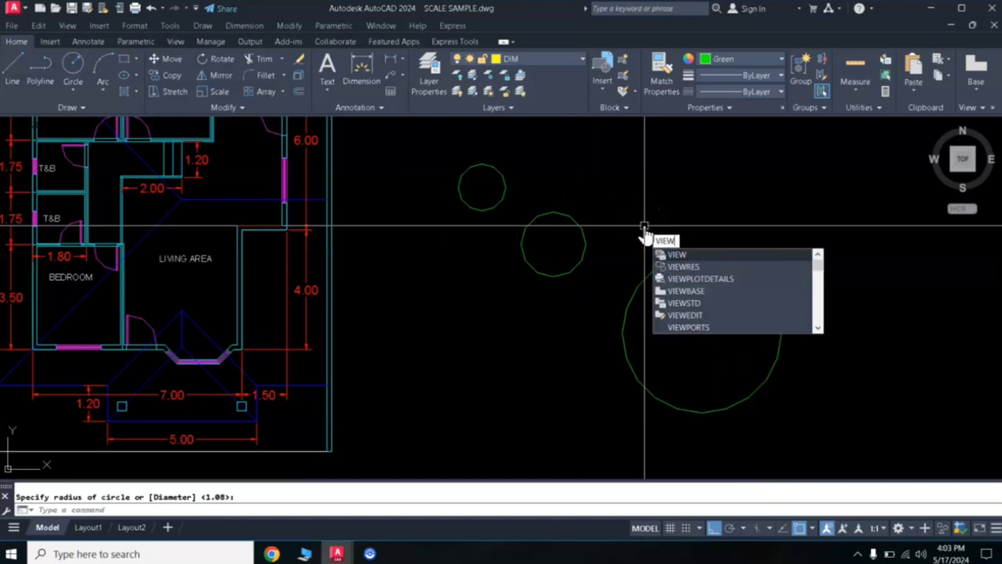
{"action": "left_click", "coordinate": [692, 269]}
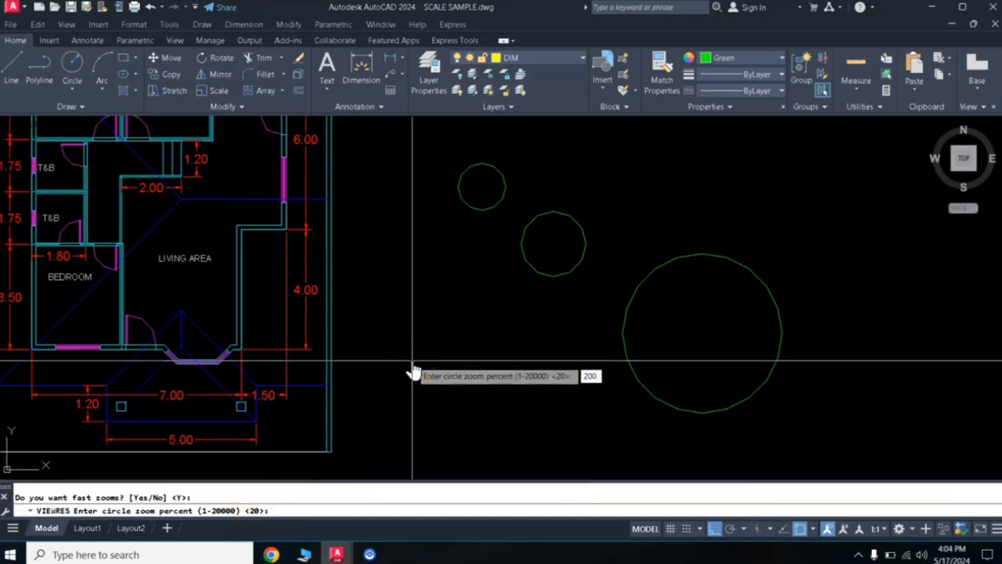
{"action": "key", "text": "Return"}
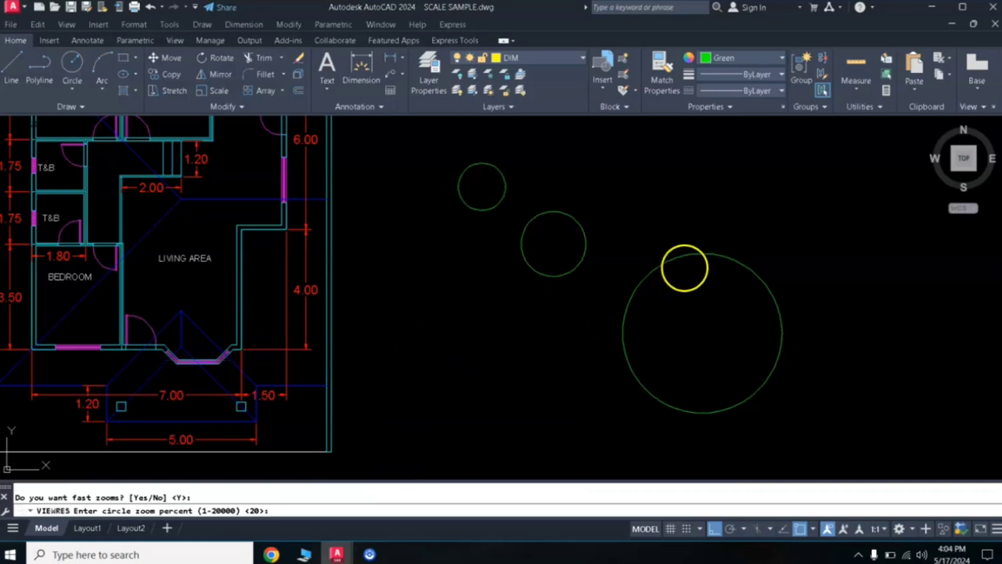
Select and deselect the largest green circle, and check the smoothness of all three circle outlines at different magnifications
{"action": "left_click", "coordinate": [635, 318]}
{"action": "left_click", "coordinate": [509, 323]}
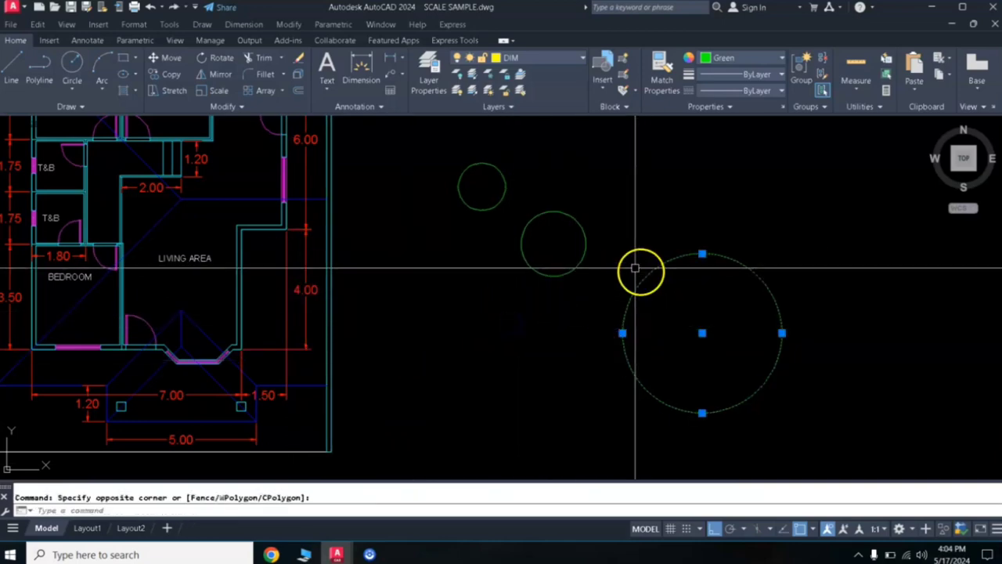
{"action": "key", "text": "Escape"}
{"action": "scroll", "coordinate": [643, 263], "scroll_direction": "up", "scroll_amount": 4}
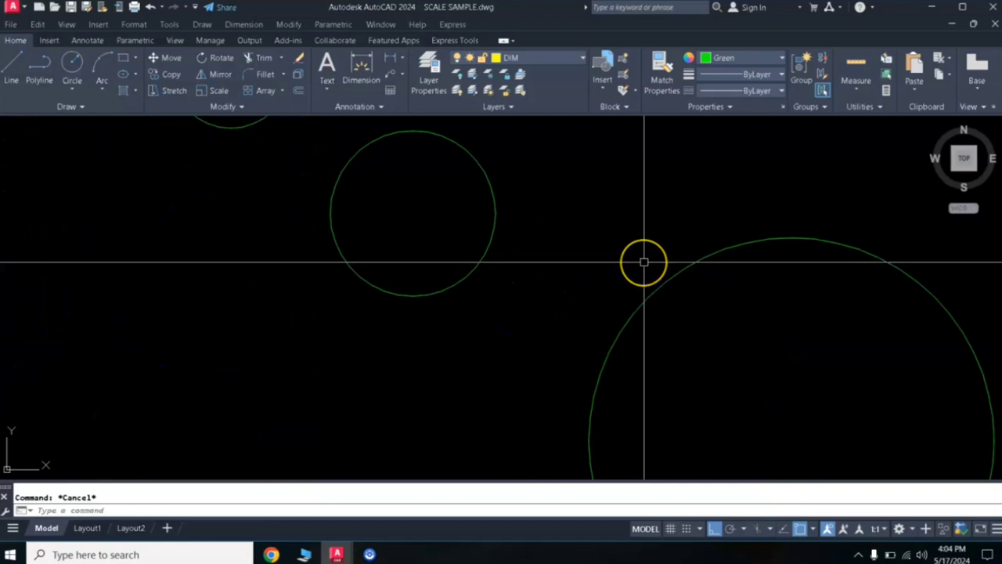
{"action": "scroll", "coordinate": [643, 263], "scroll_direction": "down", "scroll_amount": 4}
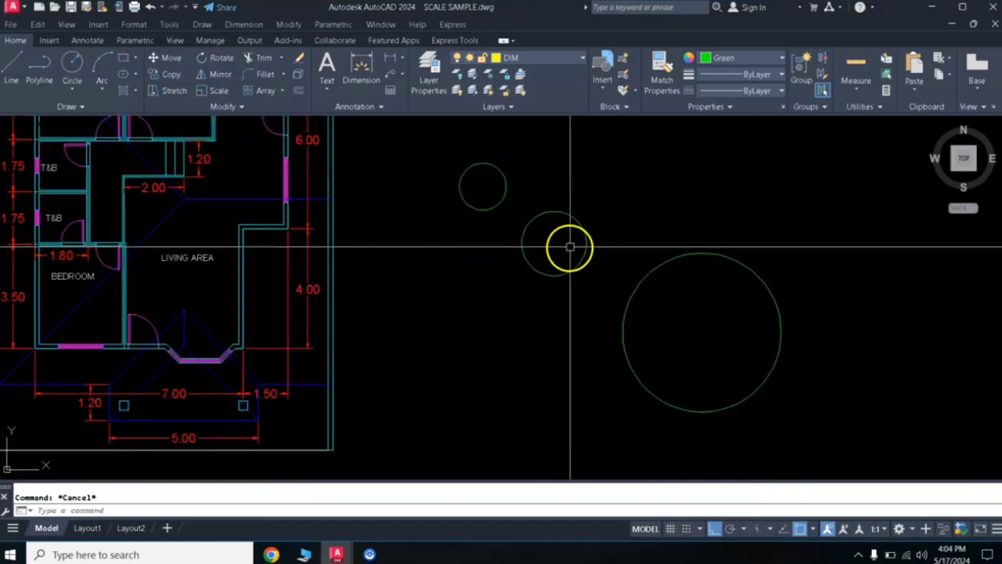
{"action": "middle_click_drag", "start_coordinate": [570, 248], "coordinate": [543, 266]}
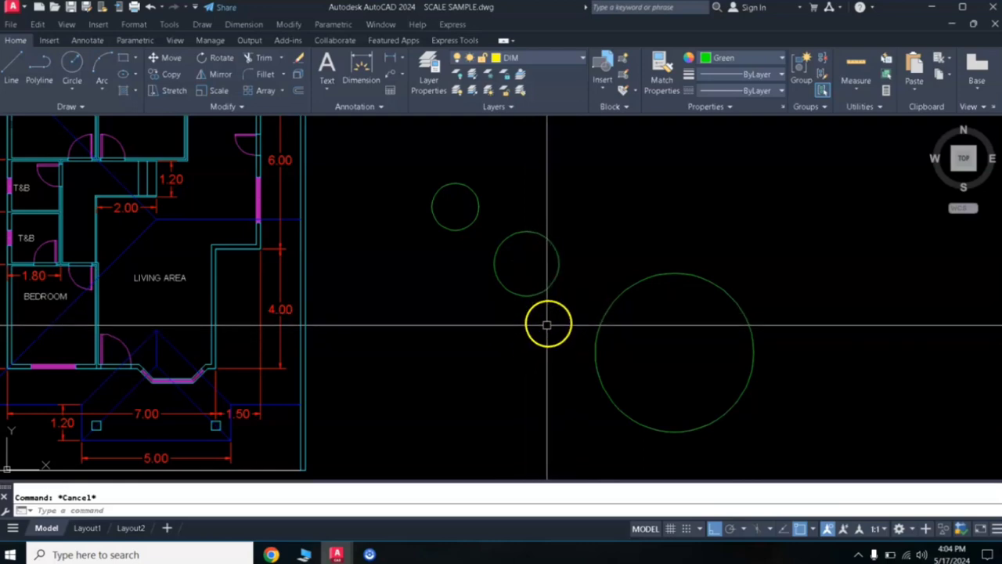
Regenerate the model with REGEN and compare how the circle outlines are displayed up close
{"action": "type", "text": "EG"}
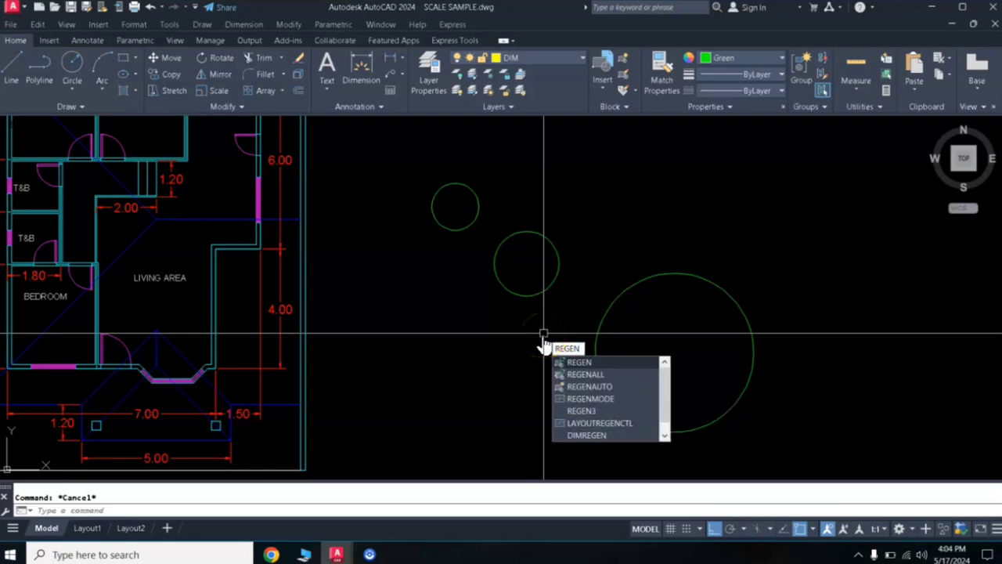
{"action": "type", "text": "EN"}
{"action": "key", "text": "Return"}
{"action": "scroll", "coordinate": [581, 282], "scroll_direction": "up", "scroll_amount": 2}
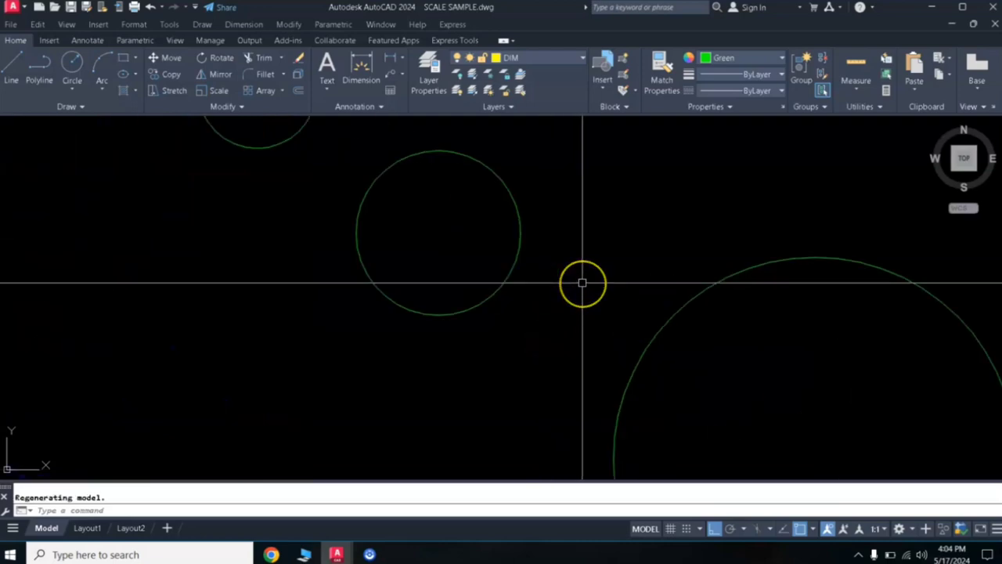
{"action": "scroll", "coordinate": [582, 283], "scroll_direction": "down", "scroll_amount": 2}
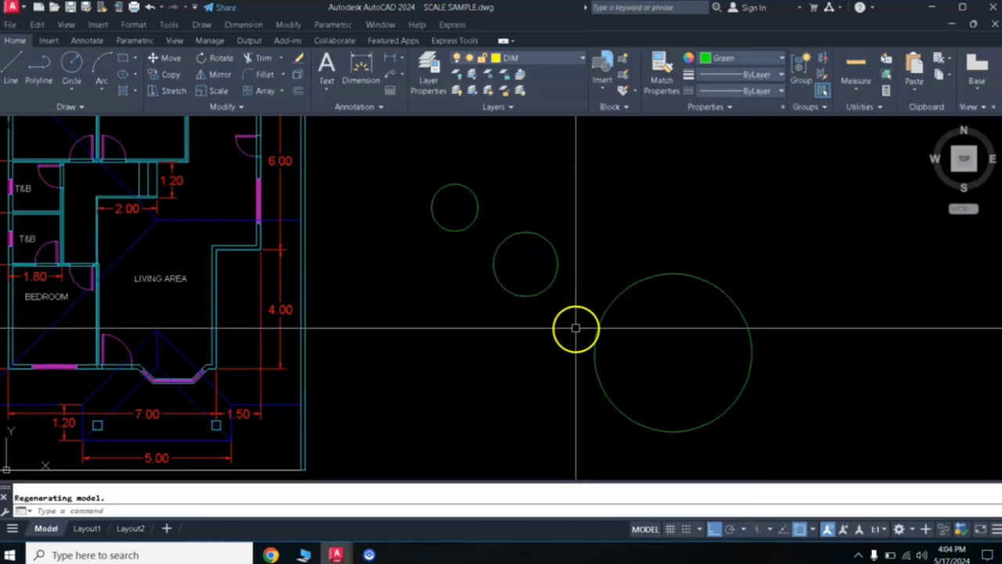
Lower the VIEWRES circle zoom percent to 15, keeping fast zooms on
{"action": "type", "text": "VIe"}
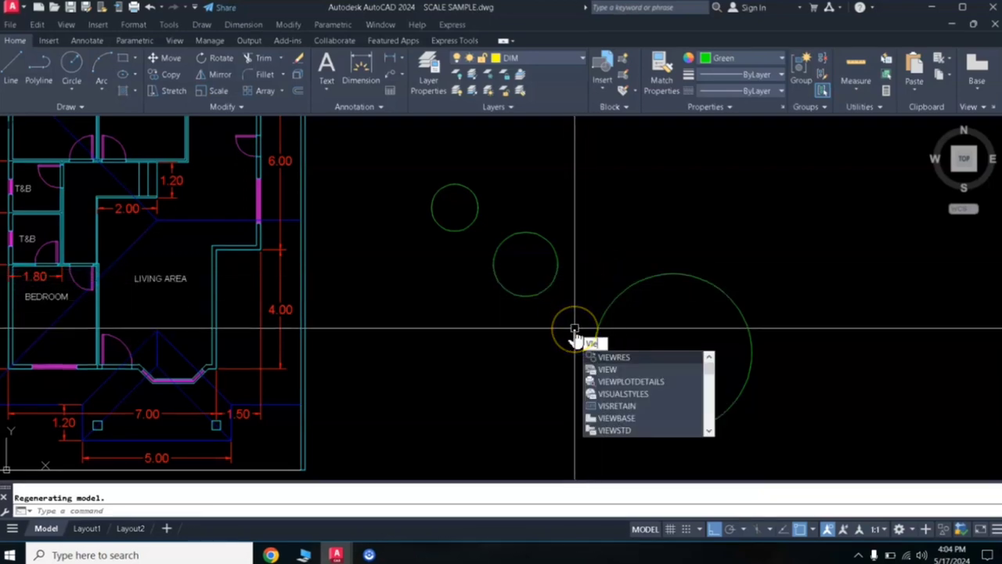
{"action": "type", "text": "w"}
{"action": "left_click", "coordinate": [613, 369]}
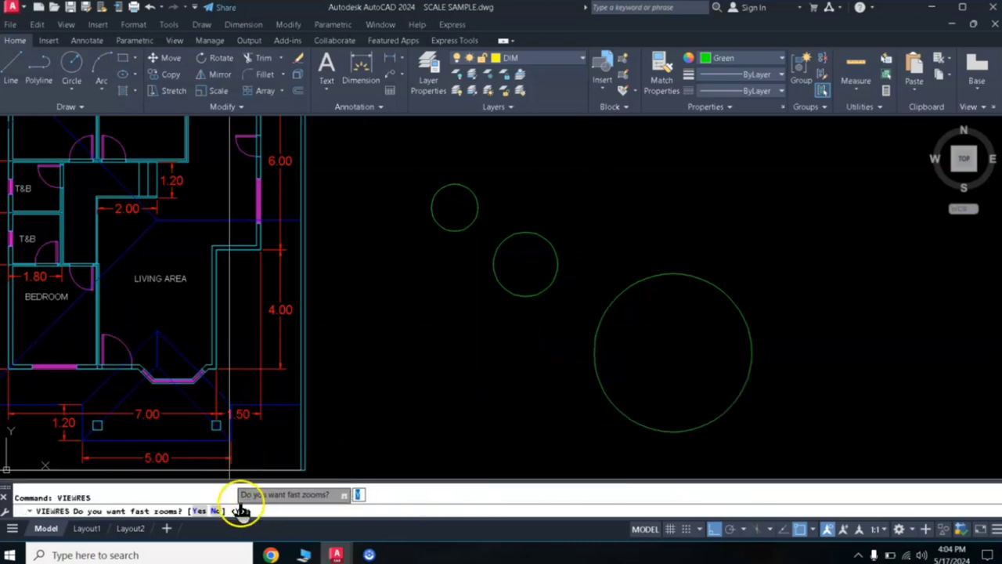
{"action": "key", "text": "Return"}
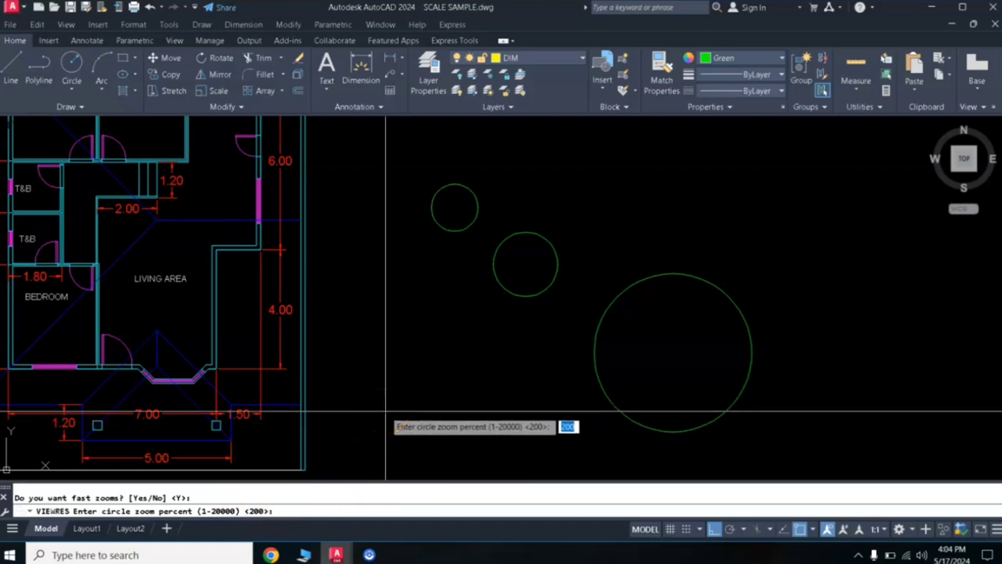
{"action": "key", "text": "Return"}
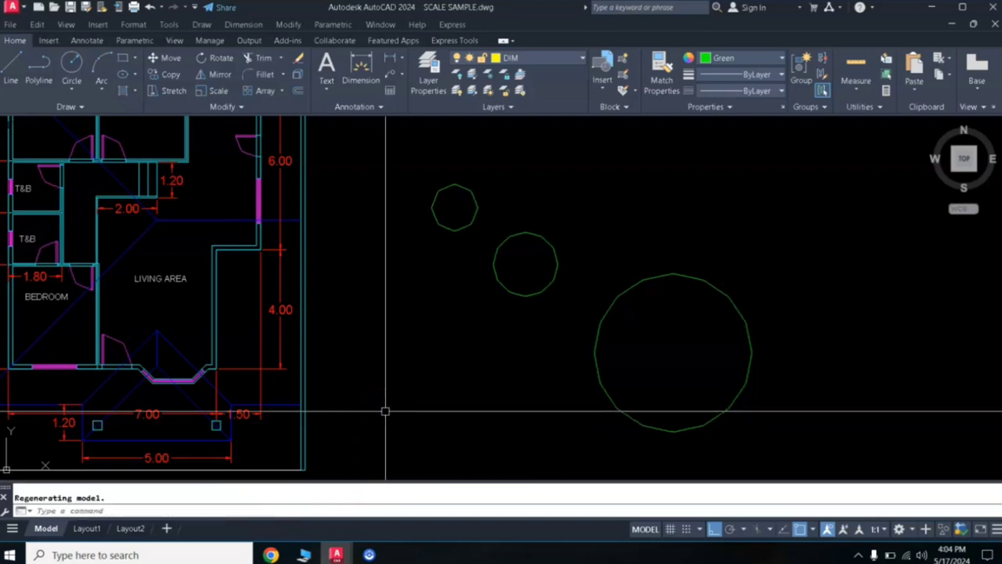
Draw a fourth green circle just above the largest one and regenerate the model
{"action": "scroll", "coordinate": [501, 204], "scroll_direction": "up", "scroll_amount": 4}
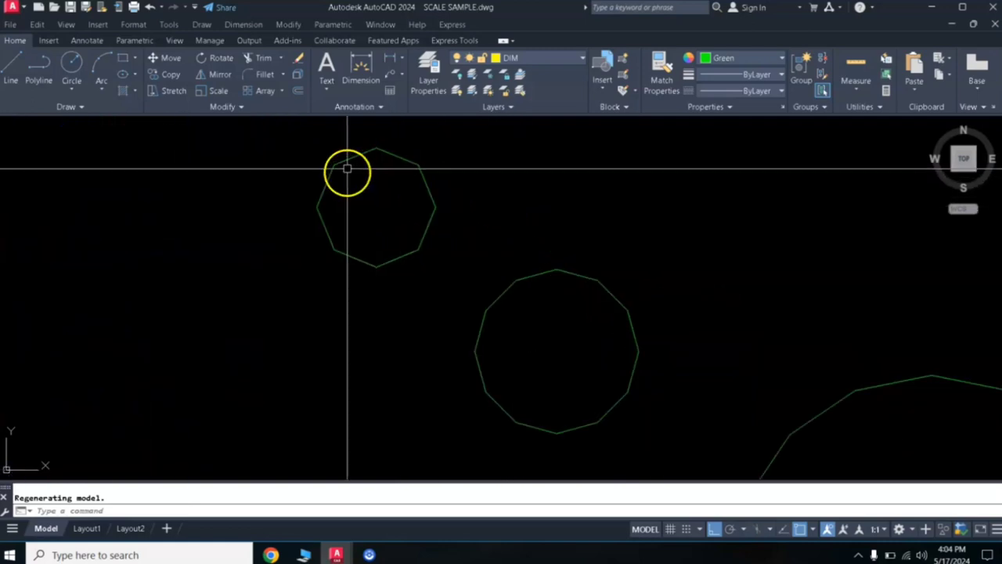
{"action": "scroll", "coordinate": [347, 168], "scroll_direction": "up", "scroll_amount": 2}
{"action": "scroll", "coordinate": [347, 168], "scroll_direction": "down", "scroll_amount": 2}
{"action": "scroll", "coordinate": [422, 260], "scroll_direction": "down", "scroll_amount": 4}
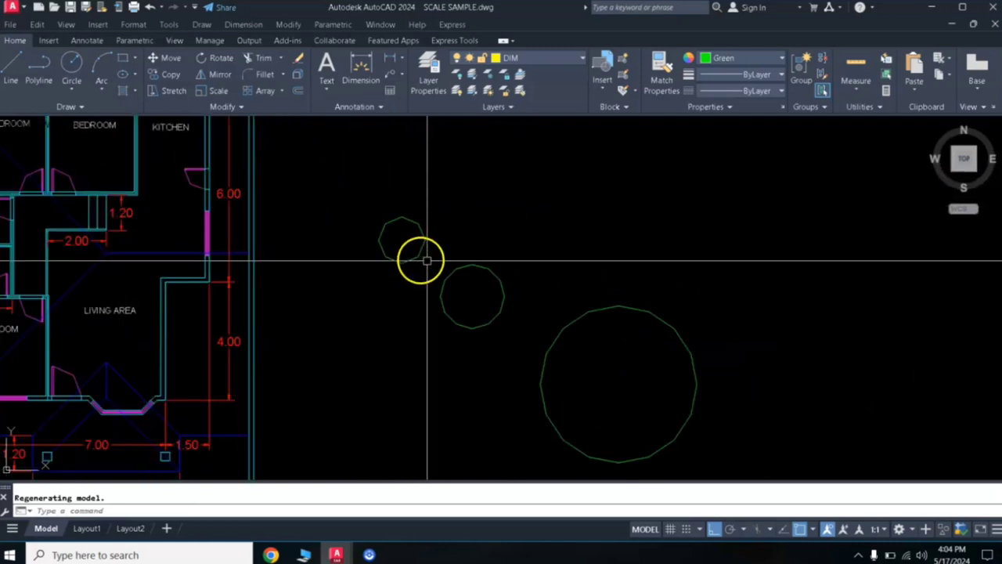
{"action": "left_click", "coordinate": [70, 63]}
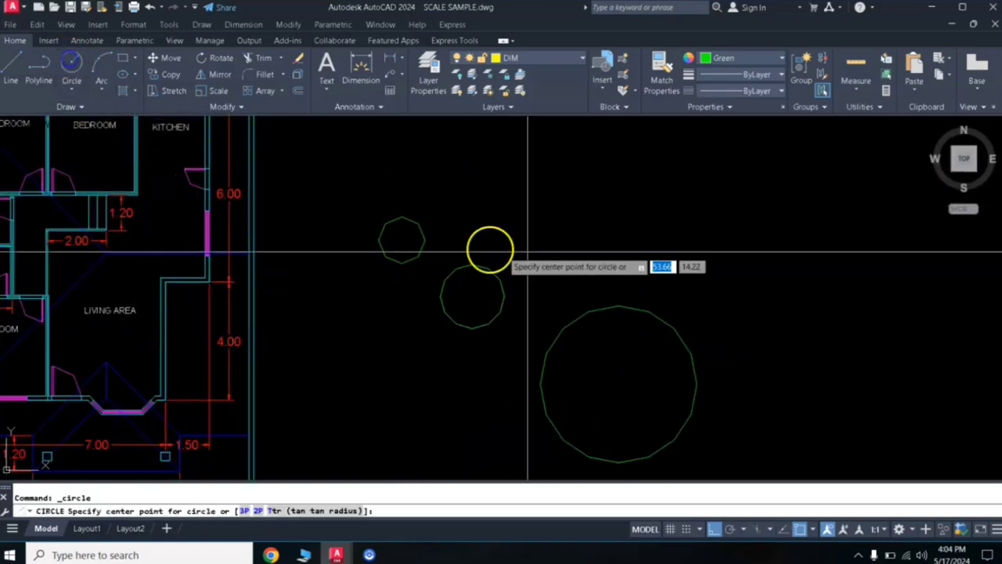
{"action": "left_click", "coordinate": [580, 241]}
{"action": "left_click", "coordinate": [598, 197]}
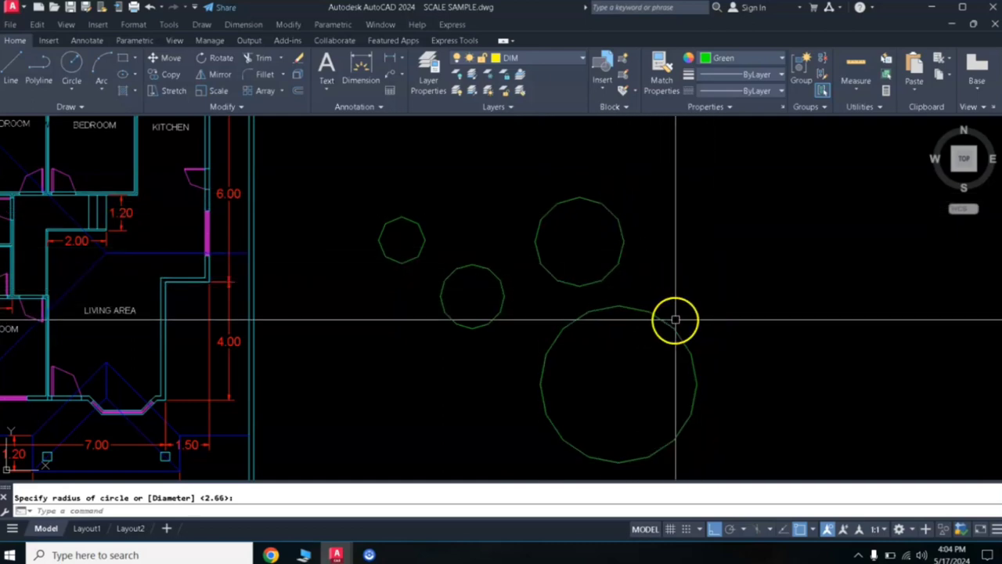
{"action": "type", "text": "EN"}
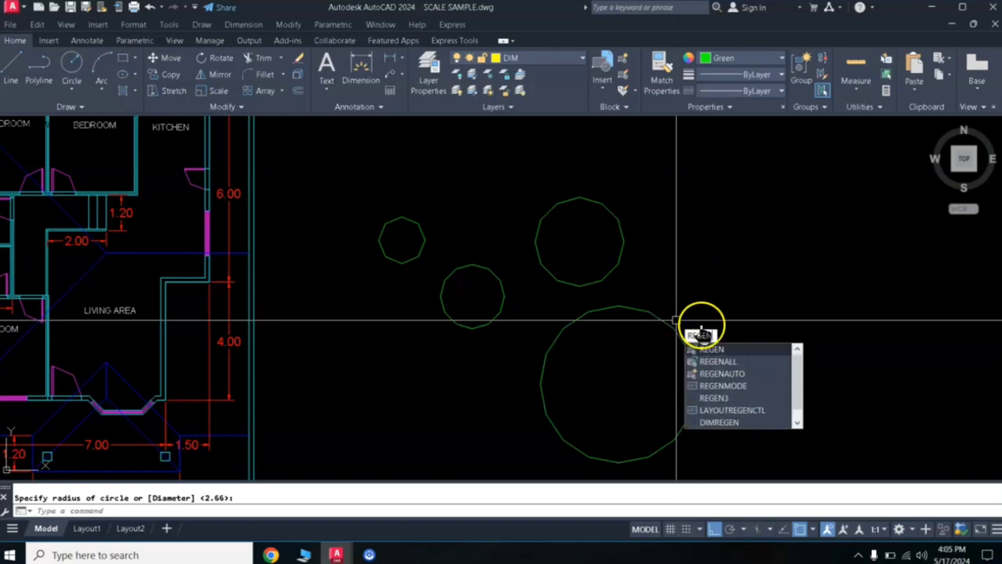
{"action": "key", "text": "Return"}
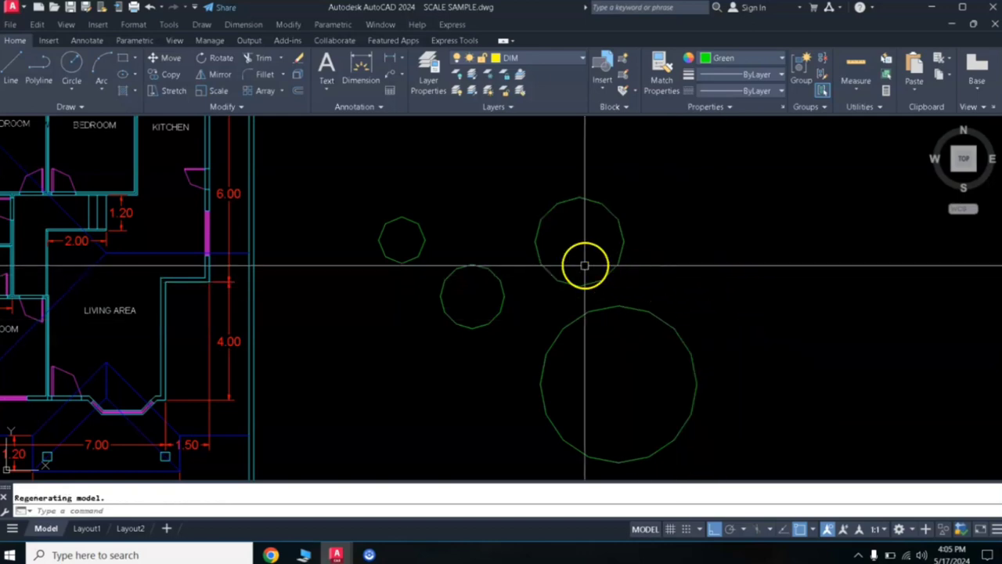
Raise the VIEWRES circle zoom percent to 2000, keeping fast zooms on
{"action": "type", "text": "VI"}
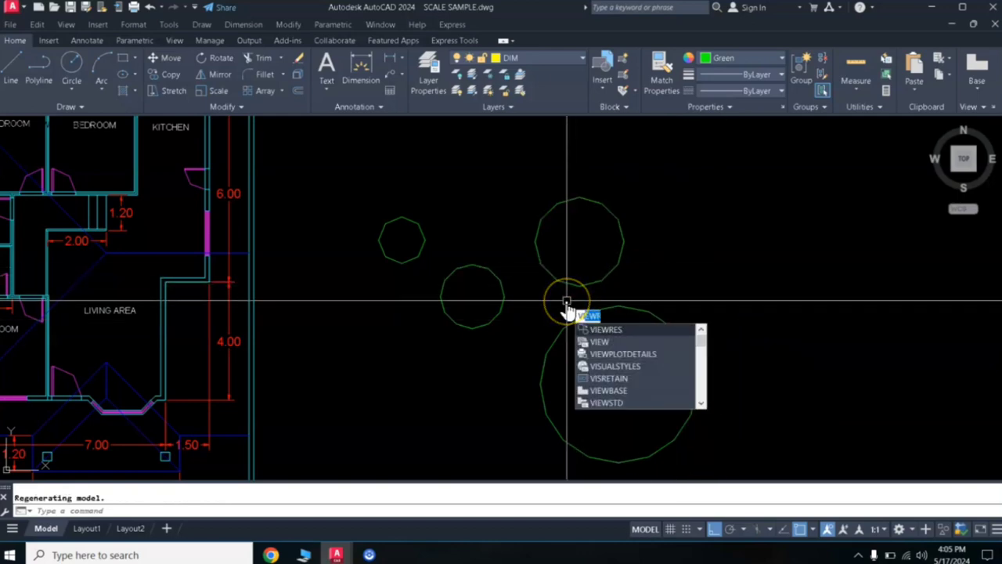
{"action": "type", "text": "Ew"}
{"action": "left_click", "coordinate": [614, 342]}
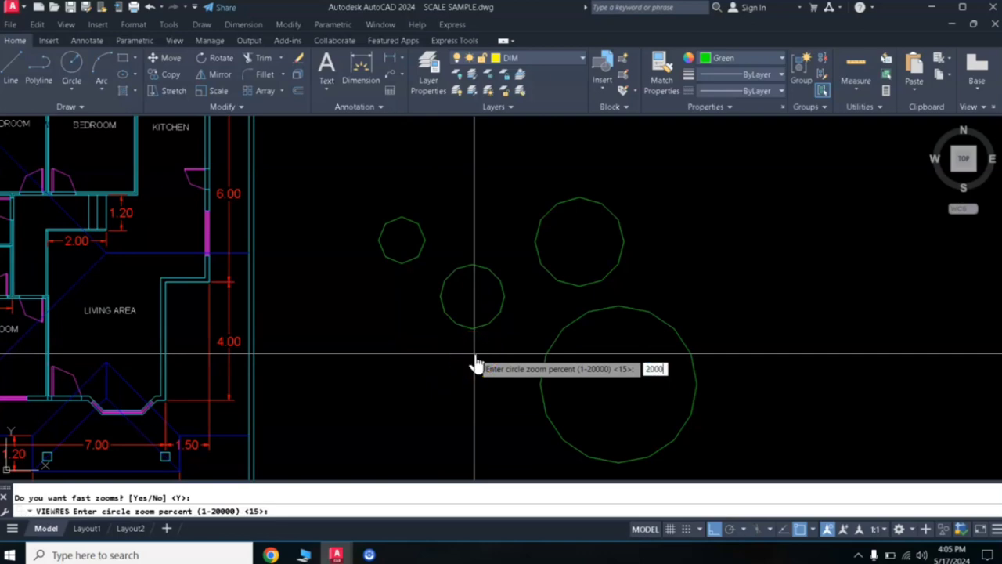
{"action": "key", "text": "Return"}
{"action": "scroll", "coordinate": [557, 259], "scroll_direction": "up", "scroll_amount": 2}
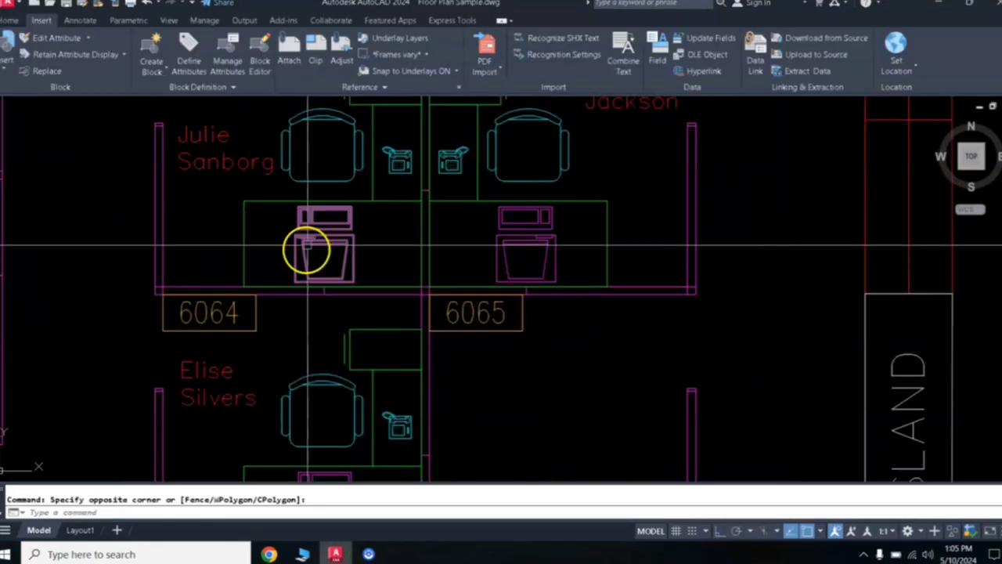
Split the model space of the office floor plan into two side-by-side viewports using the Two: Vertical configuration of VPORTS
{"action": "middle_click_drag", "start_coordinate": [368, 263], "coordinate": [486, 233]}
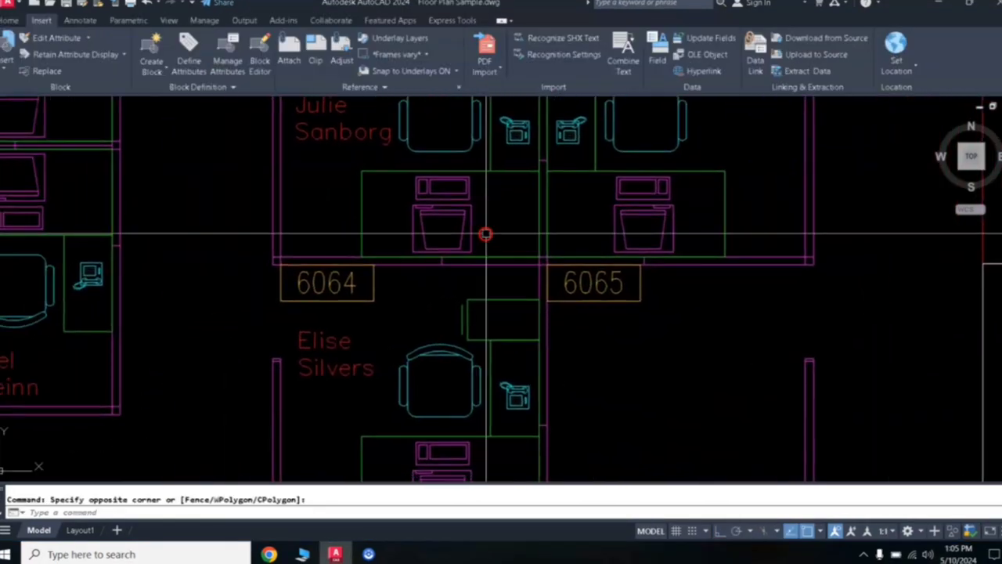
{"action": "middle_click_drag", "start_coordinate": [685, 345], "coordinate": [541, 336]}
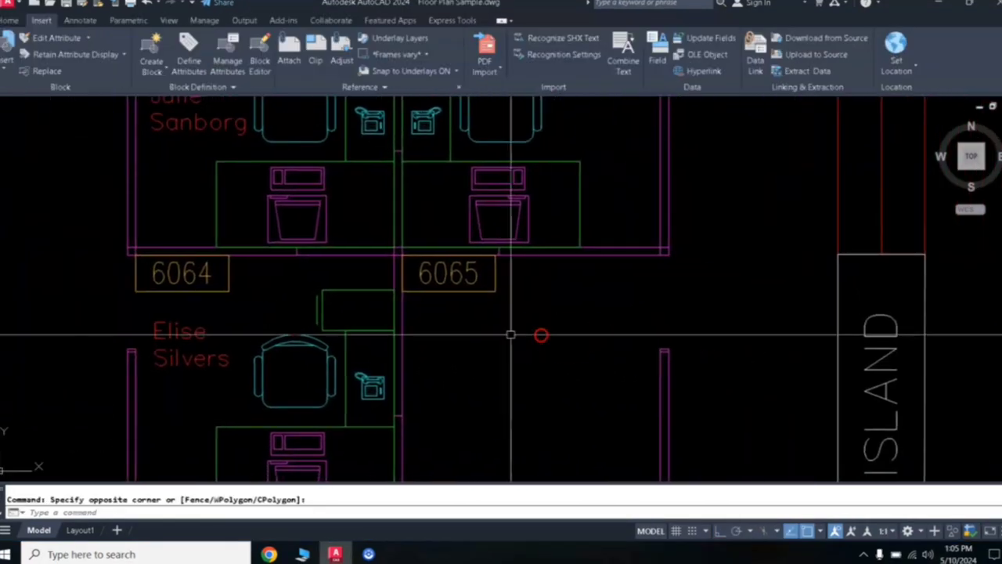
{"action": "middle_click_drag", "start_coordinate": [435, 340], "coordinate": [542, 323]}
{"action": "middle_click_drag", "start_coordinate": [677, 341], "coordinate": [579, 317]}
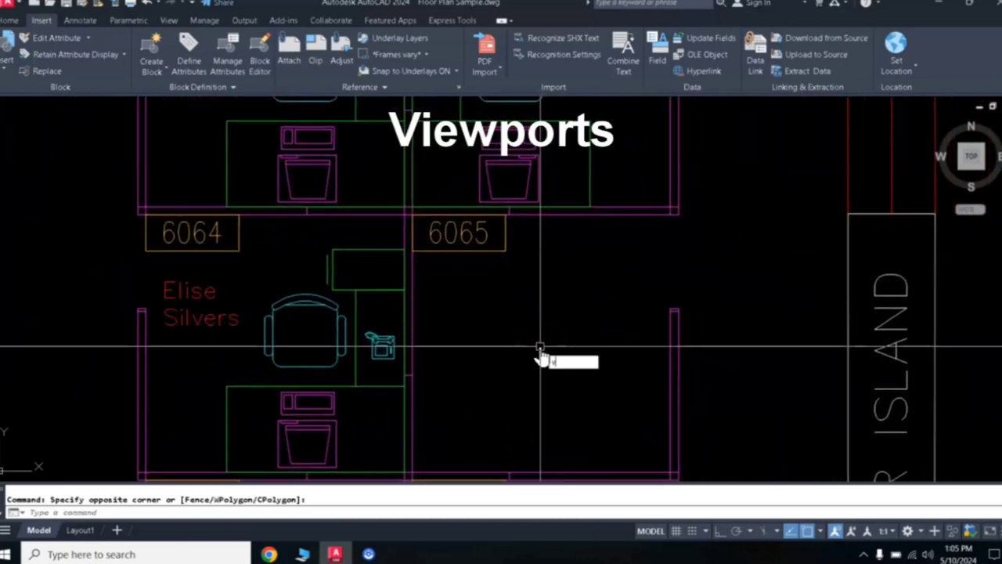
{"action": "left_click", "coordinate": [546, 321]}
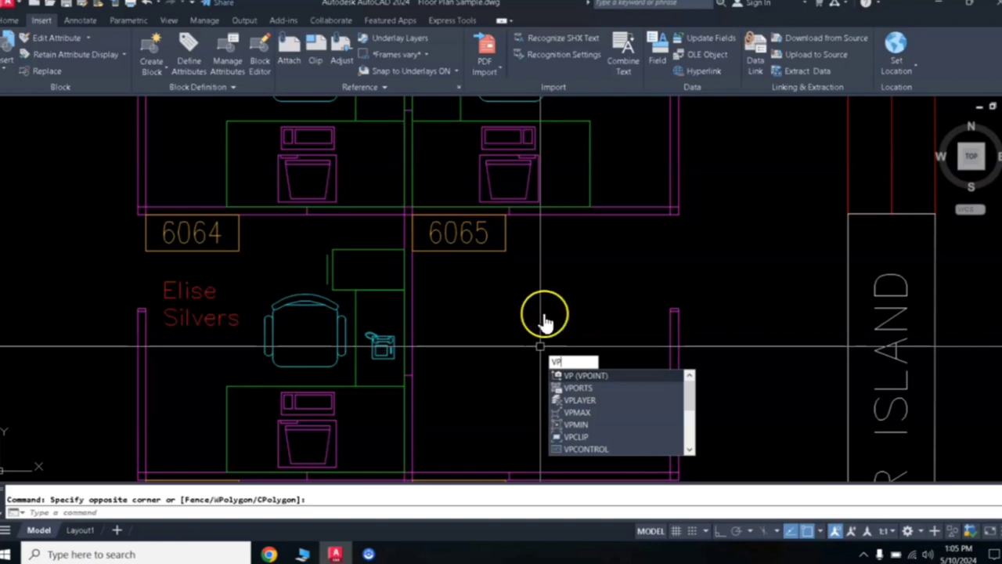
{"action": "left_click", "coordinate": [594, 389]}
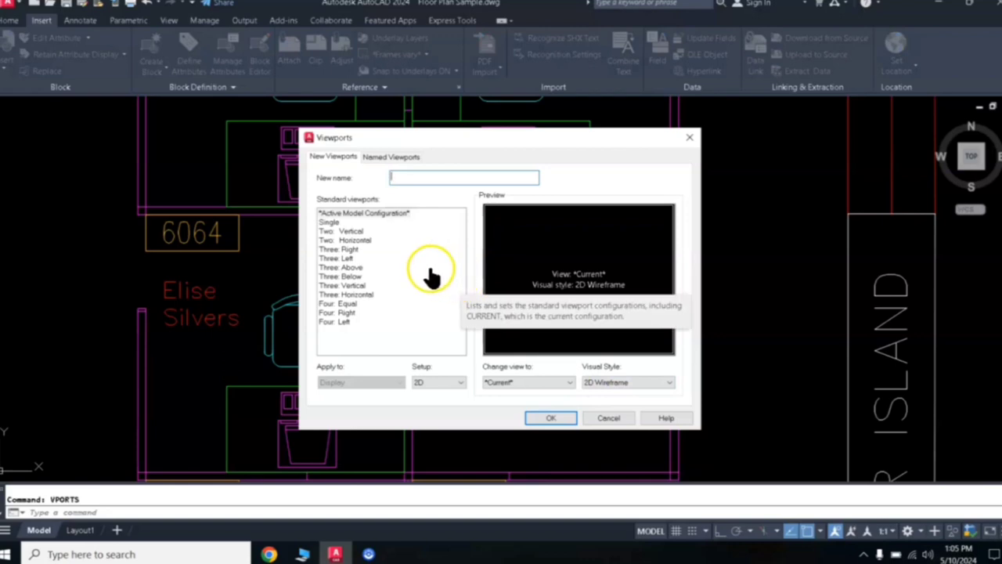
{"action": "left_click", "coordinate": [344, 231]}
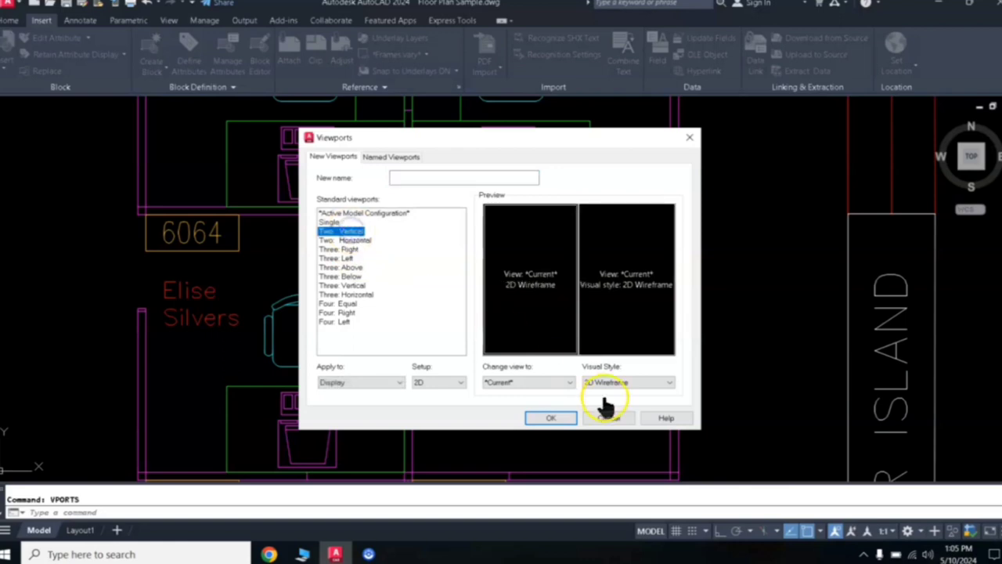
{"action": "left_click", "coordinate": [550, 419]}
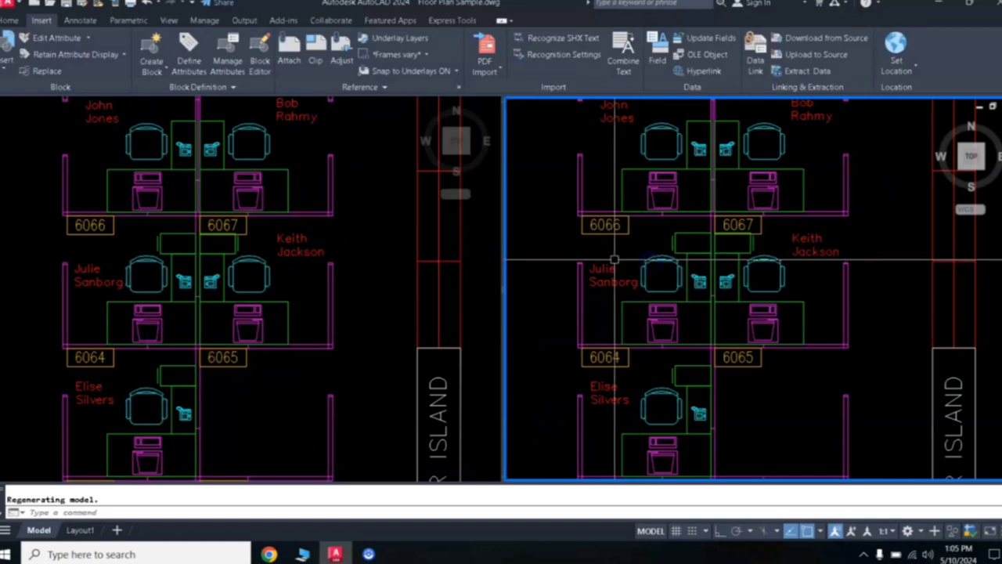
Examine the chair and desks of the workstation above label 6064 in the right viewport, comparing with the view in the left viewport
{"action": "scroll", "coordinate": [650, 261], "scroll_direction": "up", "scroll_amount": 5}
{"action": "scroll", "coordinate": [651, 260], "scroll_direction": "down", "scroll_amount": 5}
{"action": "scroll", "coordinate": [653, 258], "scroll_direction": "up", "scroll_amount": 5}
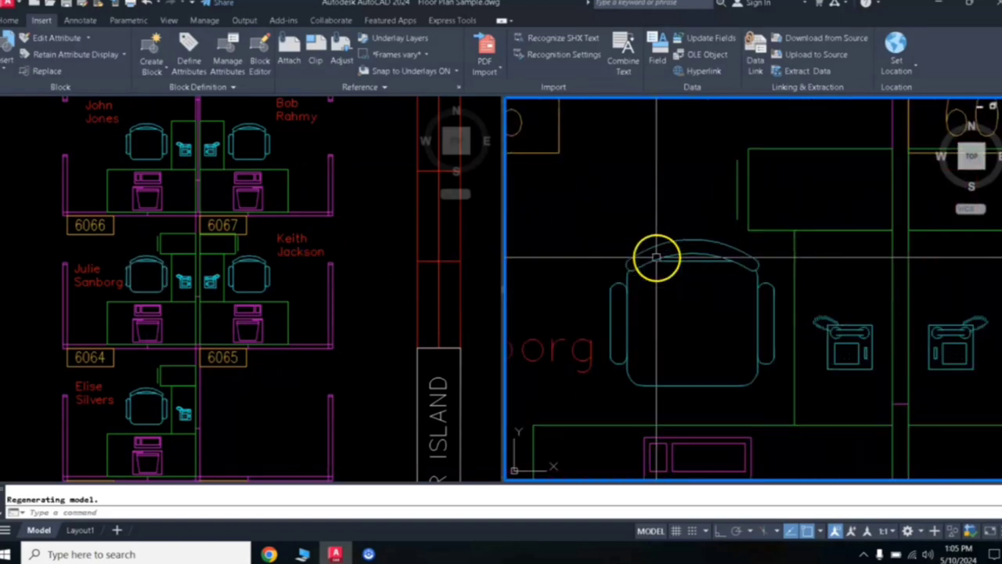
{"action": "scroll", "coordinate": [707, 322], "scroll_direction": "up", "scroll_amount": 3}
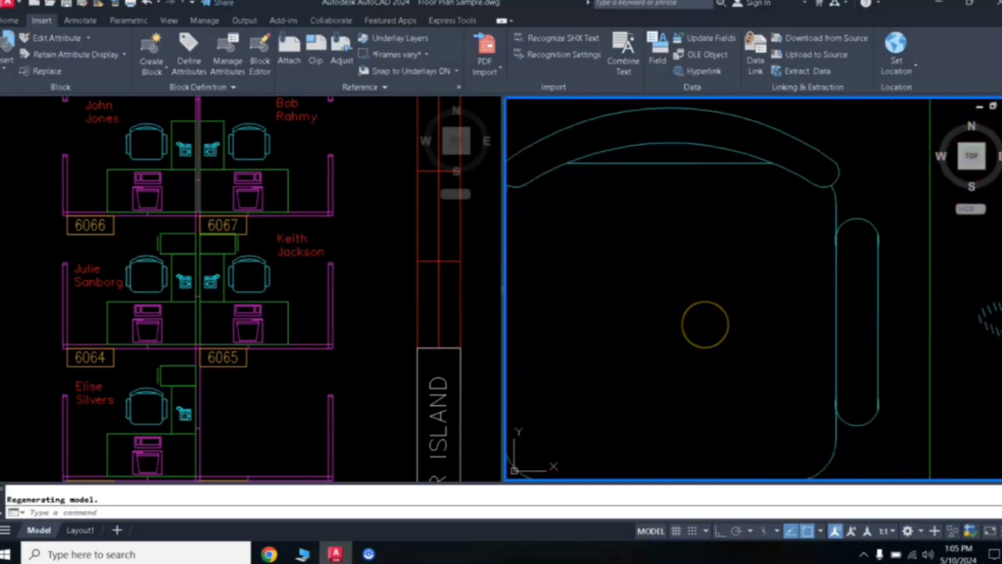
{"action": "scroll", "coordinate": [794, 333], "scroll_direction": "down", "scroll_amount": 6}
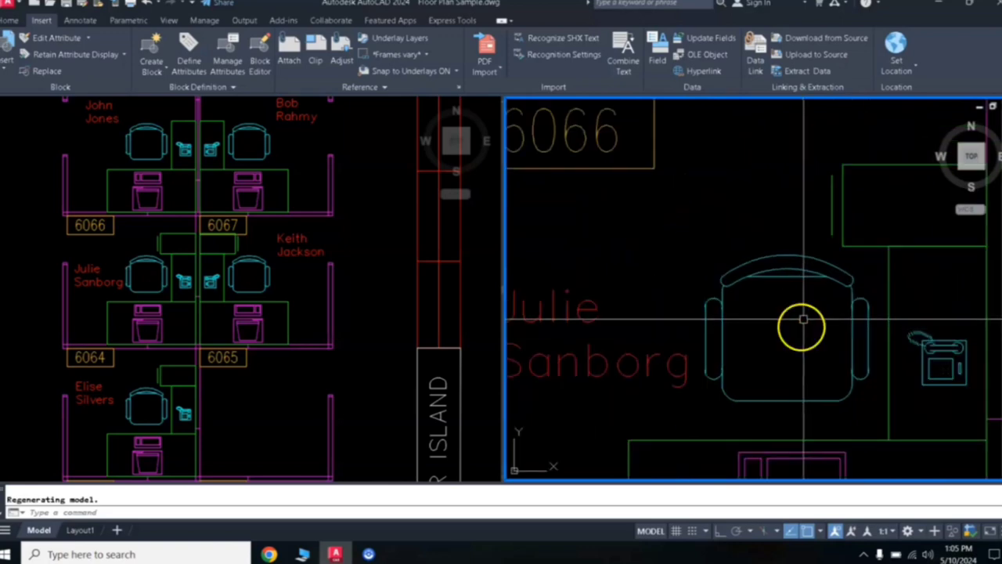
{"action": "scroll", "coordinate": [825, 319], "scroll_direction": "up", "scroll_amount": 3}
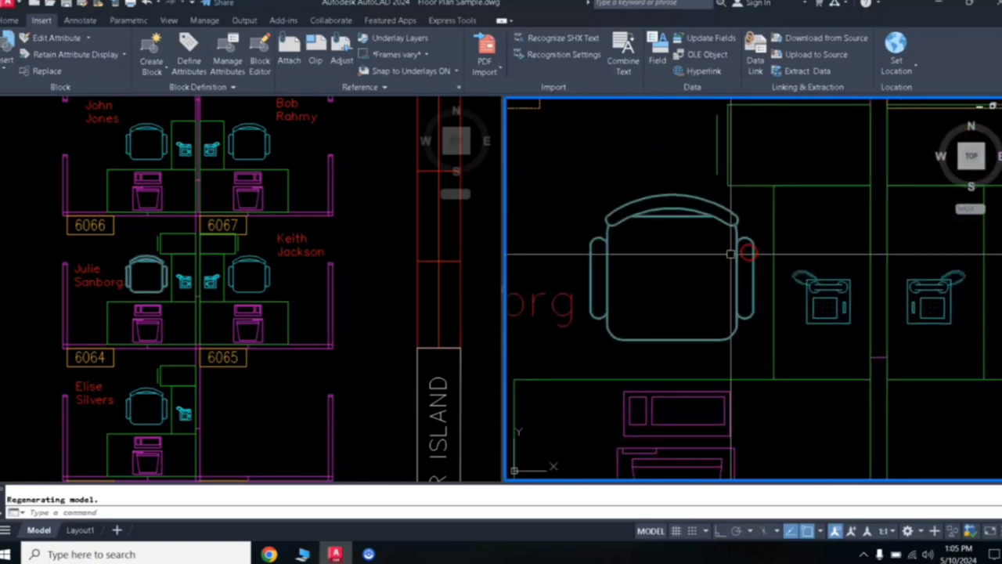
{"action": "scroll", "coordinate": [729, 253], "scroll_direction": "down", "scroll_amount": 4}
{"action": "scroll", "coordinate": [707, 269], "scroll_direction": "down", "scroll_amount": 2}
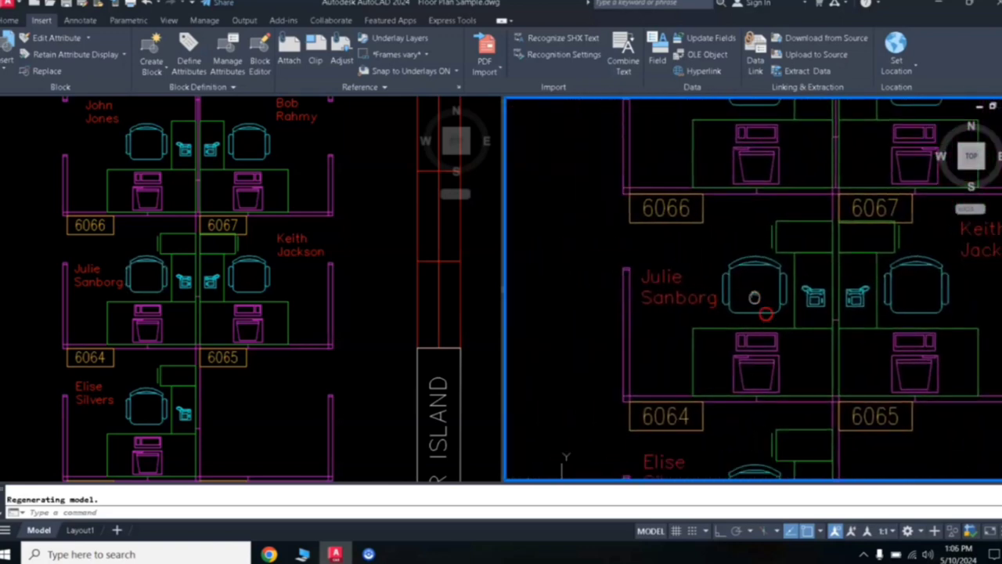
{"action": "scroll", "coordinate": [737, 273], "scroll_direction": "up", "scroll_amount": 2}
{"action": "scroll", "coordinate": [738, 273], "scroll_direction": "up", "scroll_amount": 2}
{"action": "scroll", "coordinate": [759, 291], "scroll_direction": "down", "scroll_amount": 3}
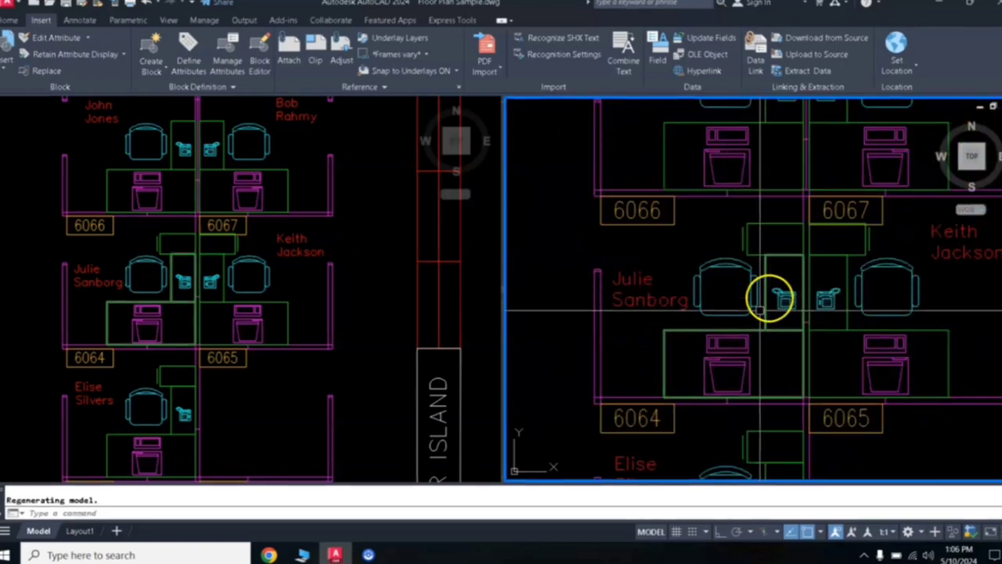
{"action": "scroll", "coordinate": [750, 321], "scroll_direction": "up", "scroll_amount": 2}
{"action": "scroll", "coordinate": [751, 321], "scroll_direction": "down", "scroll_amount": 2}
{"action": "middle_click_drag", "start_coordinate": [745, 287], "coordinate": [748, 265]}
Activate the left viewport and frame it closely on the workstation directly above label 6062
{"action": "left_click", "coordinate": [394, 294]}
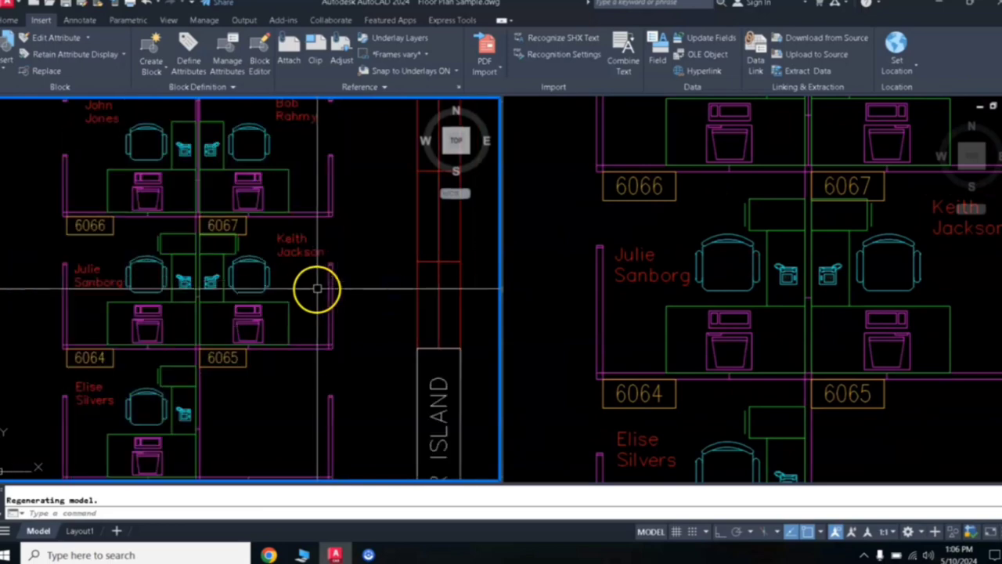
{"action": "scroll", "coordinate": [254, 292], "scroll_direction": "up", "scroll_amount": 2}
{"action": "middle_click_drag", "start_coordinate": [186, 298], "coordinate": [340, 152]}
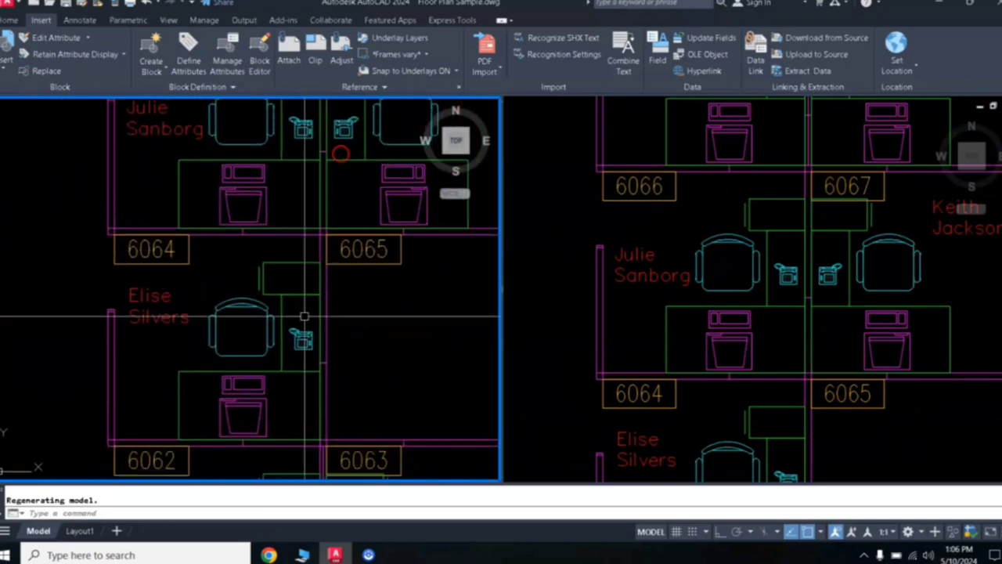
{"action": "middle_click_drag", "start_coordinate": [299, 334], "coordinate": [281, 269]}
{"action": "scroll", "coordinate": [202, 296], "scroll_direction": "up", "scroll_amount": 2}
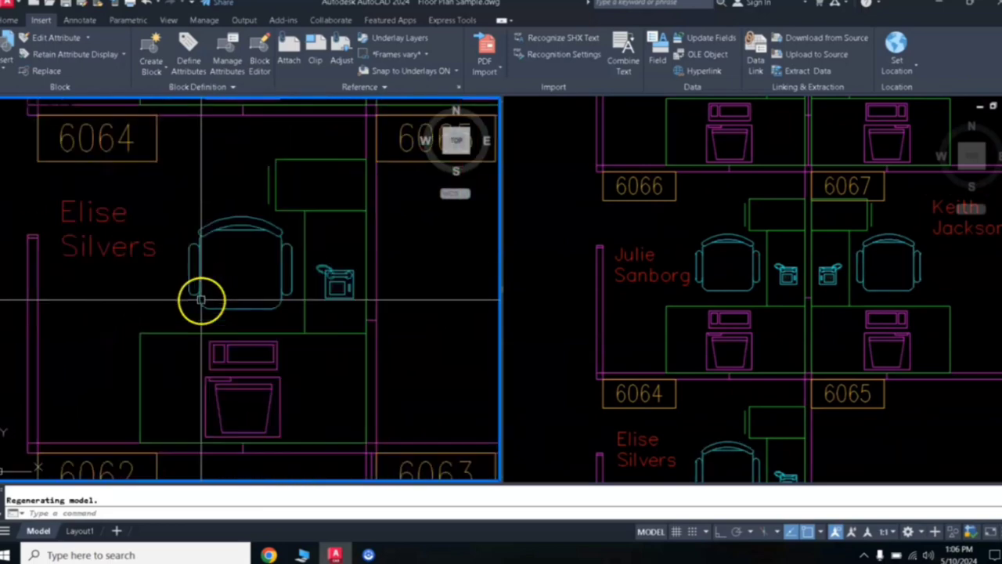
{"action": "middle_click_drag", "start_coordinate": [206, 293], "coordinate": [238, 295]}
Activate the right viewport and bring copy room 6006 and its triple green doors into view there
{"action": "left_click", "coordinate": [806, 351]}
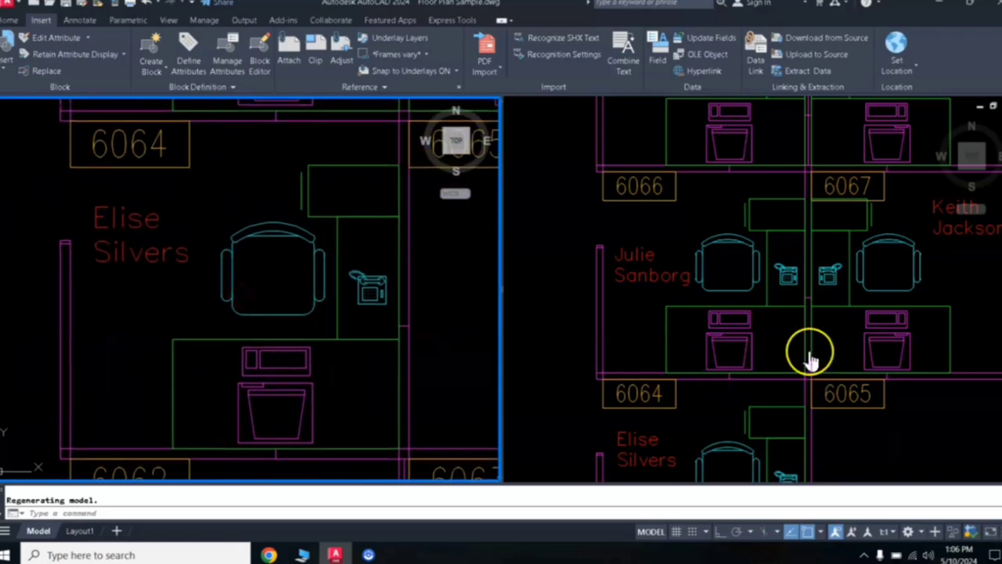
{"action": "mouse_move", "coordinate": [774, 366]}
{"action": "middle_mouse_down"}
{"action": "mouse_move", "coordinate": [754, 159]}
{"action": "mouse_move", "coordinate": [765, 284]}
{"action": "middle_mouse_up"}
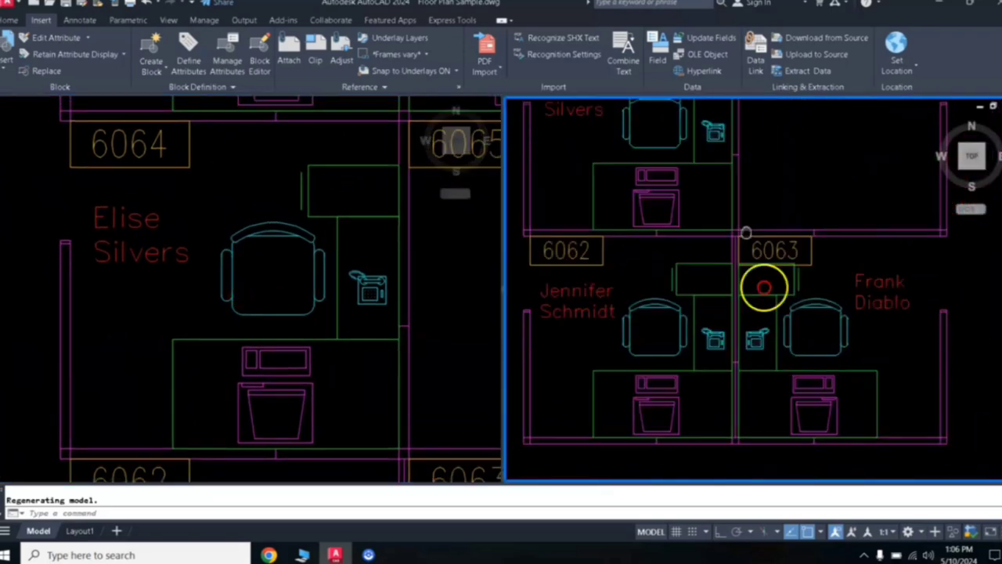
{"action": "mouse_move", "coordinate": [738, 374]}
{"action": "middle_mouse_down"}
{"action": "mouse_move", "coordinate": [739, 334]}
{"action": "mouse_move", "coordinate": [811, 183]}
{"action": "middle_mouse_up"}
{"action": "middle_click_drag", "start_coordinate": [754, 352], "coordinate": [806, 208]}
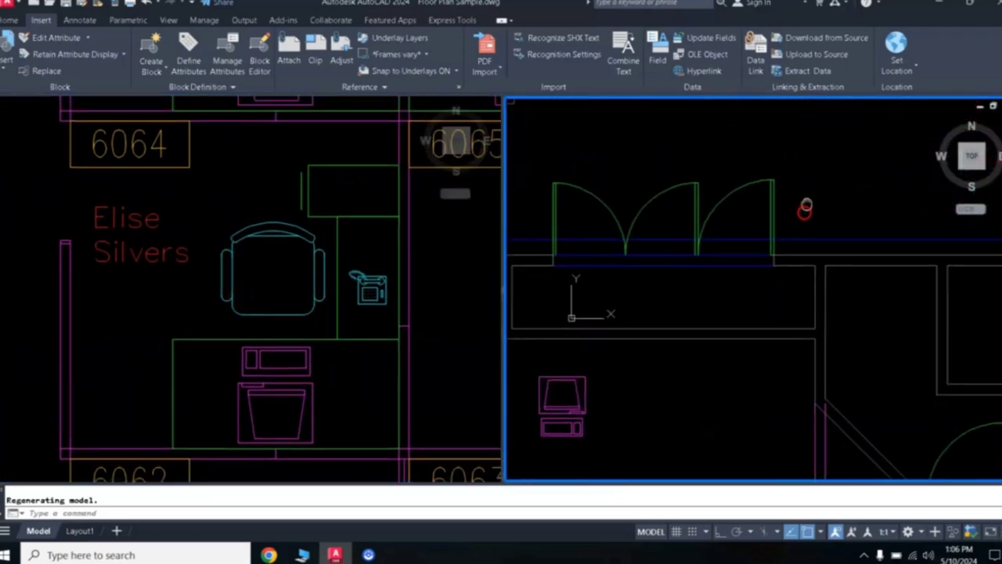
{"action": "middle_click_drag", "start_coordinate": [731, 329], "coordinate": [778, 264]}
{"action": "scroll", "coordinate": [778, 264], "scroll_direction": "down", "scroll_amount": 2}
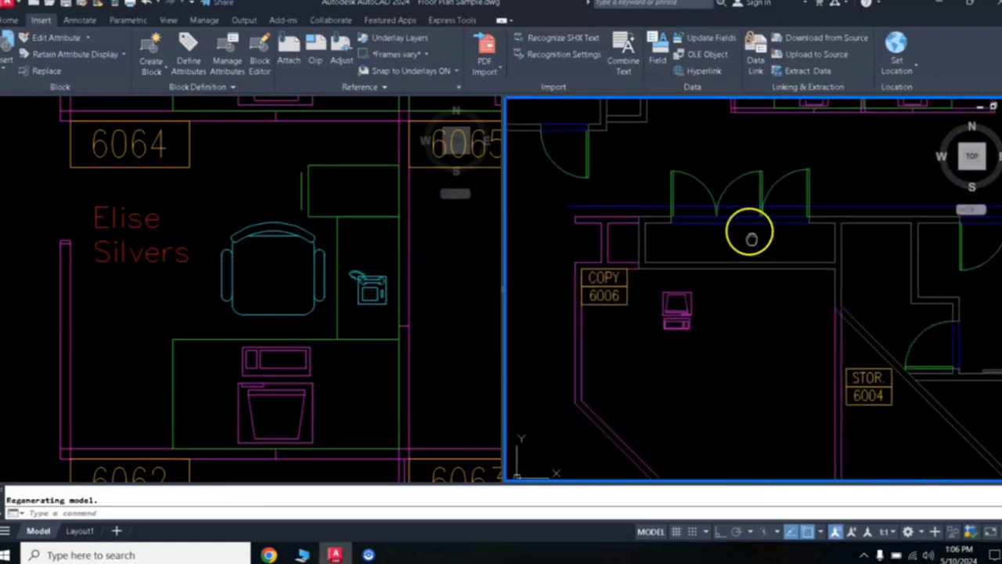
{"action": "middle_click_drag", "start_coordinate": [750, 230], "coordinate": [760, 291]}
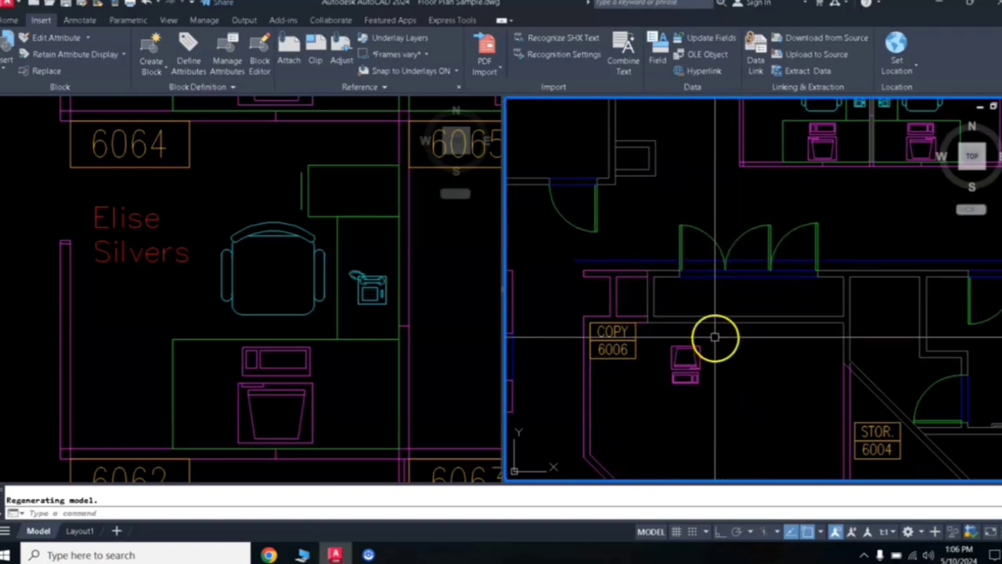
Draw a small circle in copy room 6006, just east of the magenta computer symbol
{"action": "type", "text": "c"}
{"action": "key", "text": "Return"}
{"action": "left_click", "coordinate": [761, 379]}
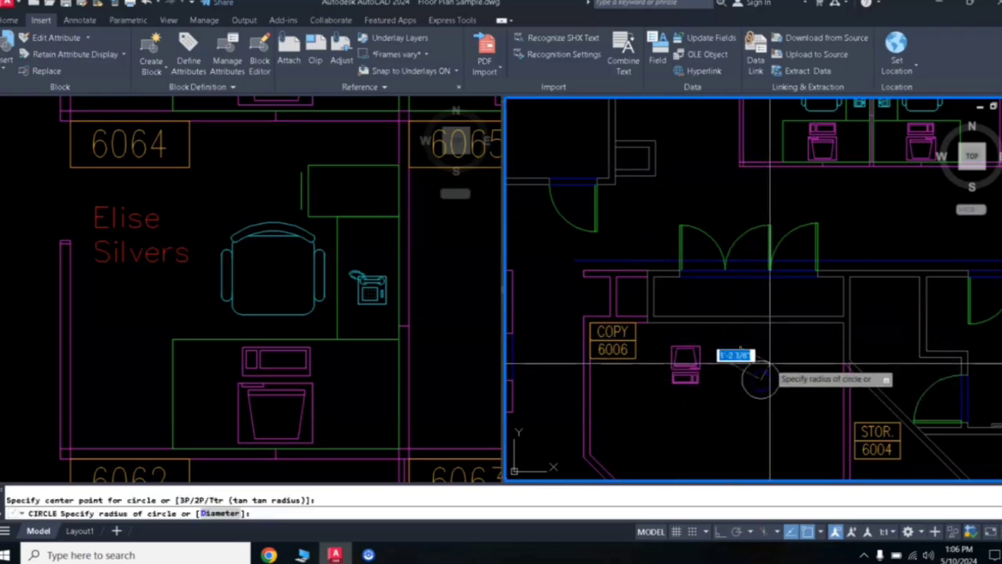
{"action": "left_click", "coordinate": [778, 369]}
Move the circle by its center from copy room 6006 across viewports to the open floor beside the chair above label 6062
{"action": "left_click", "coordinate": [773, 372]}
{"action": "left_click", "coordinate": [740, 384]}
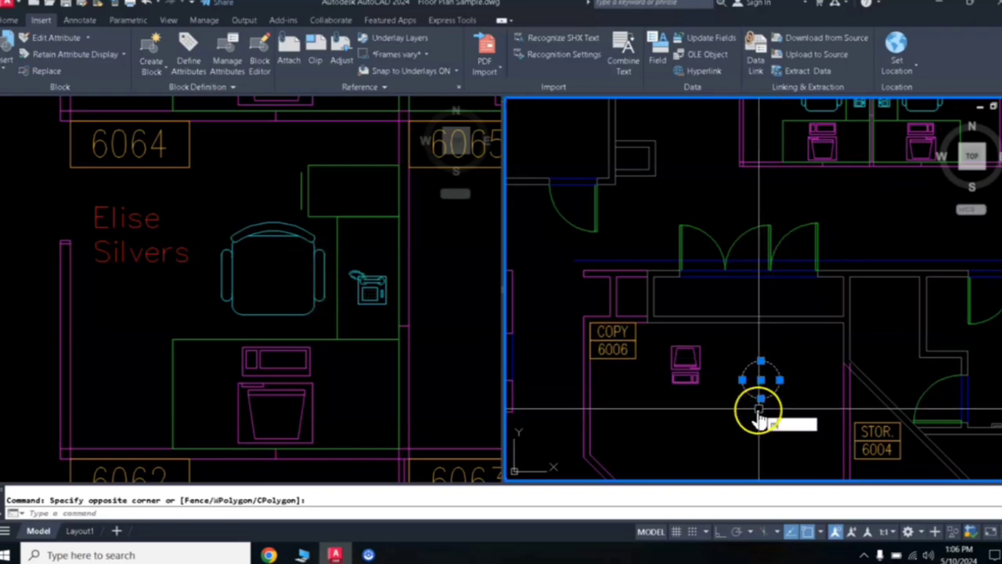
{"action": "type", "text": "m"}
{"action": "key", "text": "Return"}
{"action": "left_click", "coordinate": [761, 379]}
{"action": "left_click", "coordinate": [470, 276]}
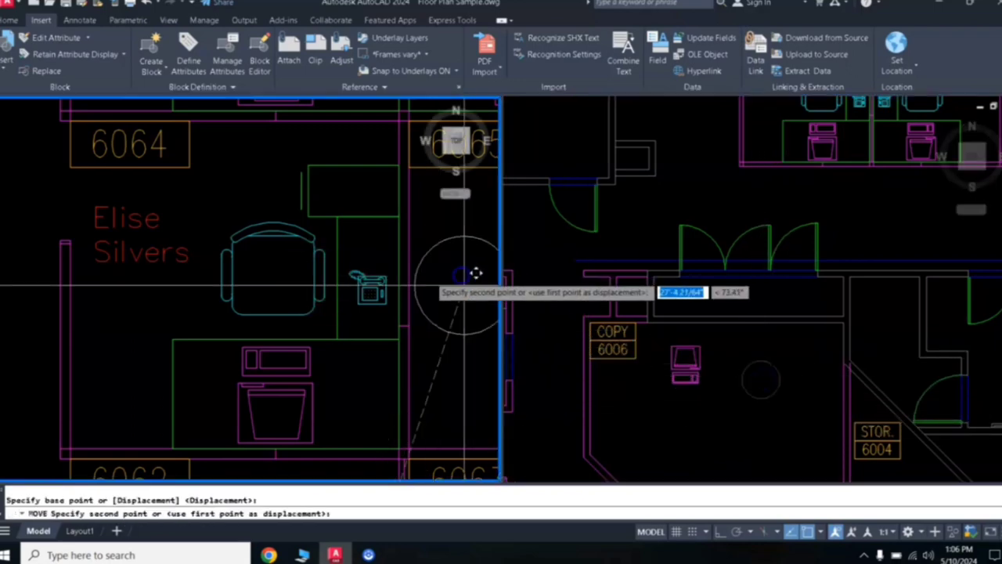
{"action": "left_click", "coordinate": [125, 317]}
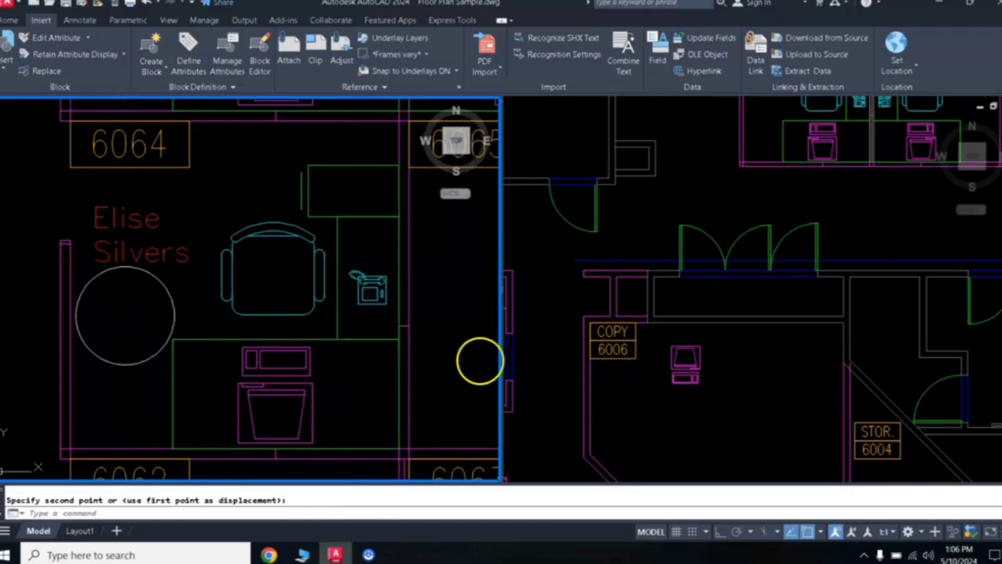
Draw a second, slightly larger circle in copy room 6006 through the right viewport
{"action": "left_click", "coordinate": [543, 378]}
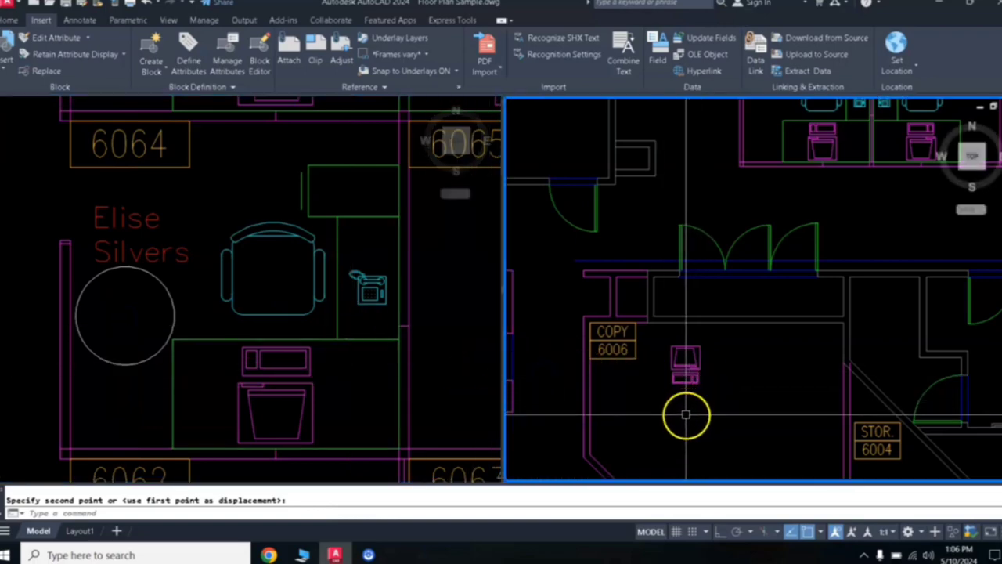
{"action": "key", "text": "Escape"}
{"action": "type", "text": "c"}
{"action": "key", "text": "Return"}
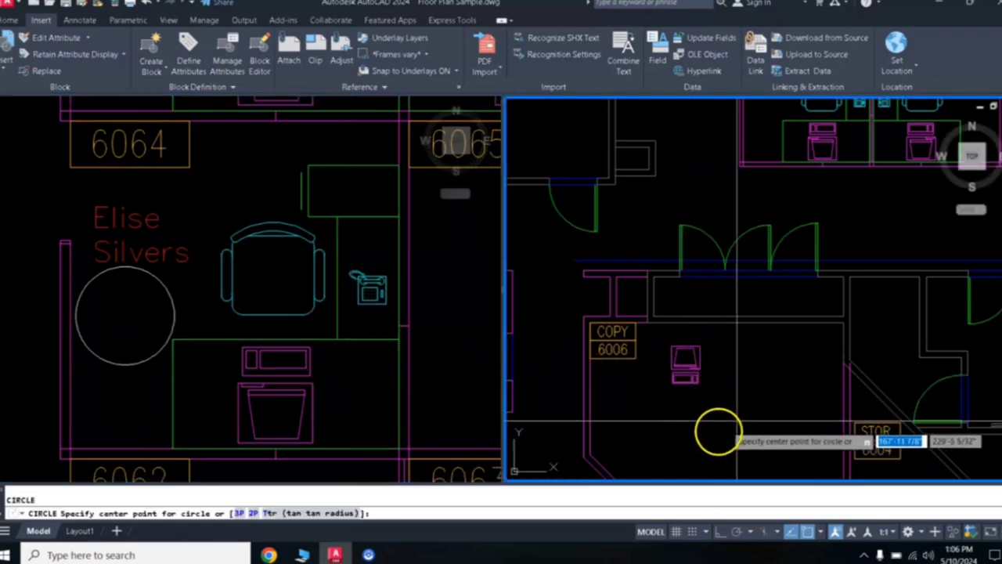
{"action": "left_click", "coordinate": [741, 407]}
{"action": "key", "text": "Return"}
Copy the copy-room circle by its center into the corridor just above the small room beside the stairwell, placing it through the left viewport
{"action": "left_click", "coordinate": [776, 371]}
{"action": "left_click", "coordinate": [758, 410]}
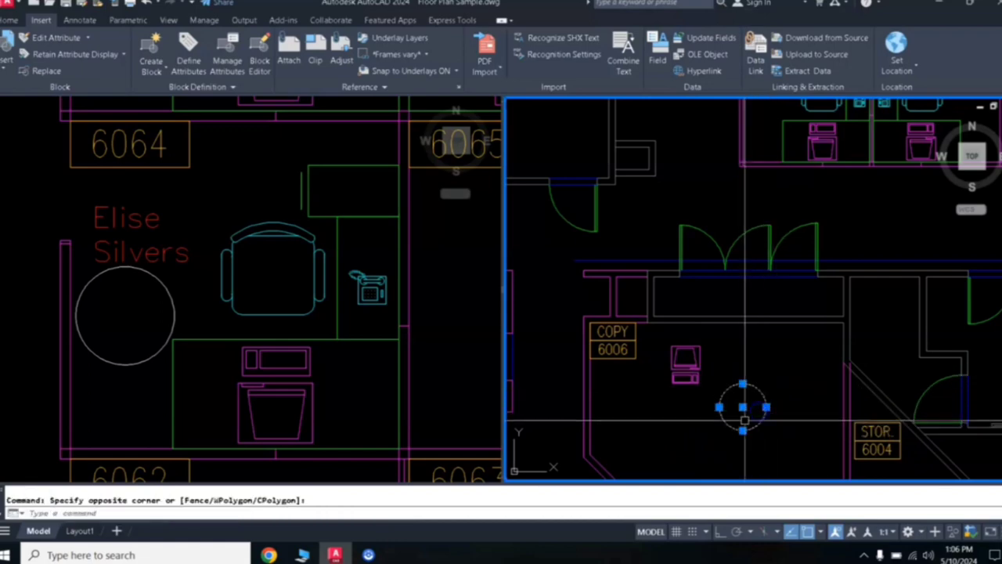
{"action": "type", "text": "co"}
{"action": "key", "text": "Return"}
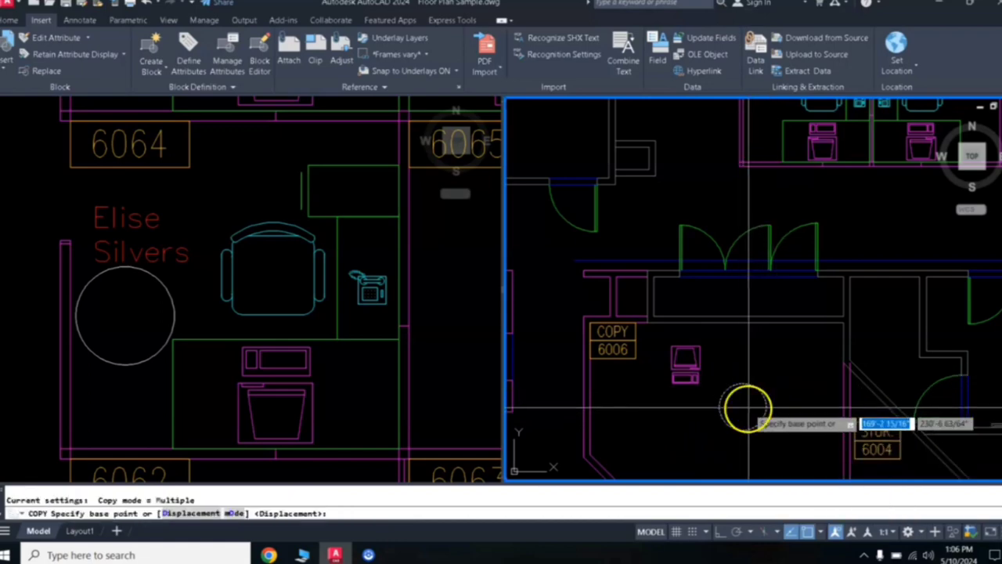
{"action": "left_click", "coordinate": [742, 406]}
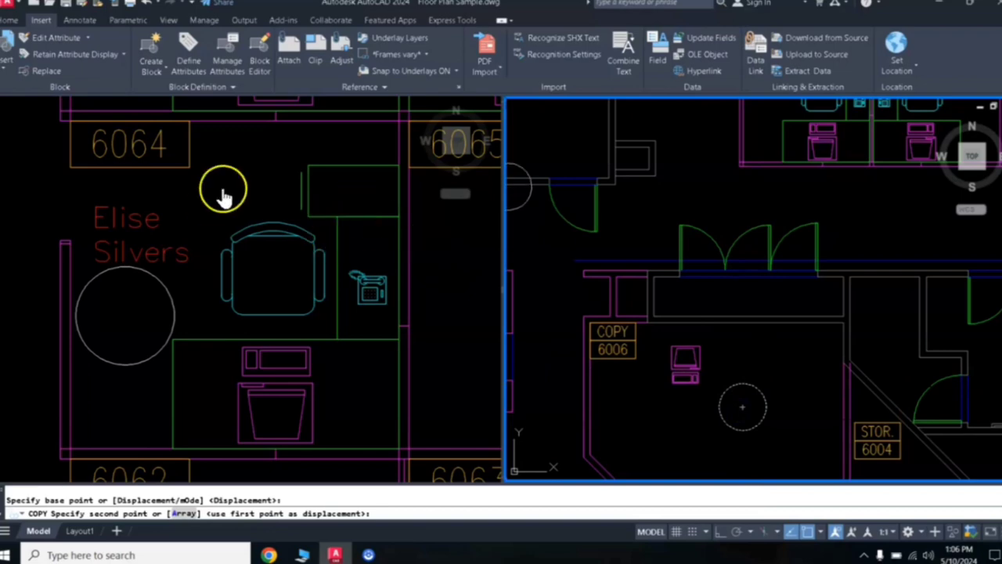
{"action": "left_click", "coordinate": [258, 188]}
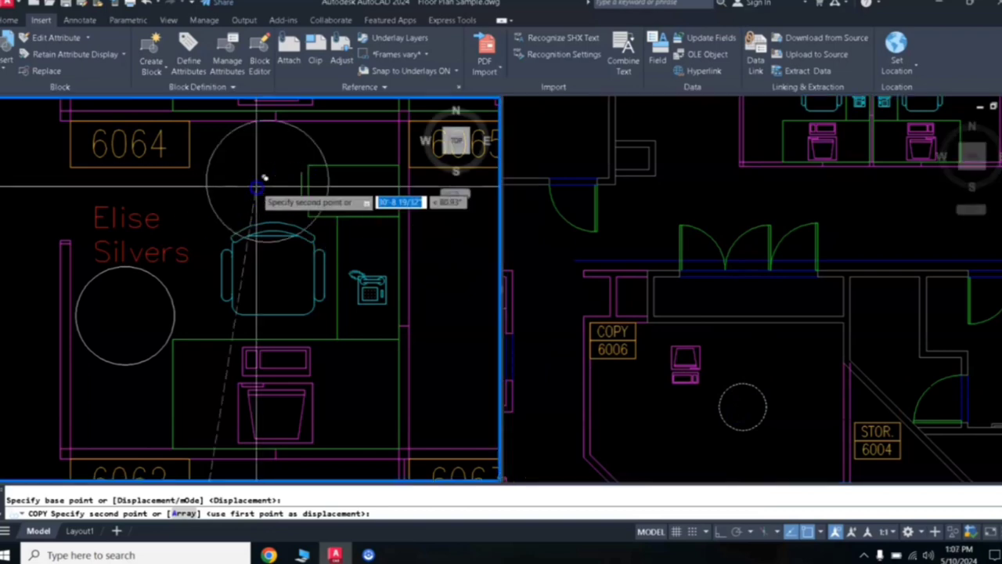
{"action": "scroll", "coordinate": [208, 278], "scroll_direction": "down", "scroll_amount": 4}
{"action": "scroll", "coordinate": [216, 273], "scroll_direction": "up", "scroll_amount": 1}
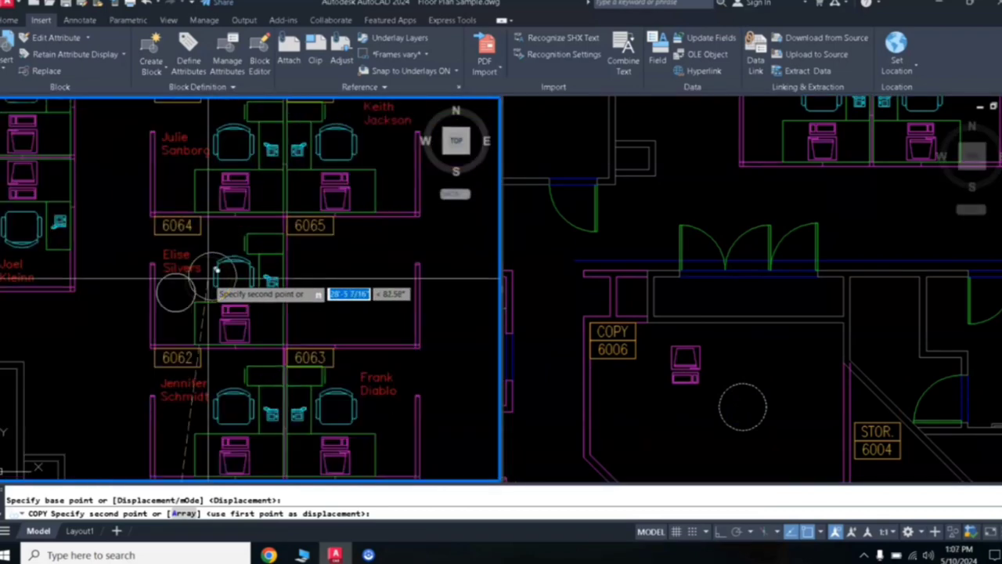
{"action": "scroll", "coordinate": [216, 272], "scroll_direction": "down", "scroll_amount": 1}
{"action": "middle_click_drag", "start_coordinate": [216, 274], "coordinate": [300, 213]}
{"action": "scroll", "coordinate": [300, 213], "scroll_direction": "down", "scroll_amount": 1}
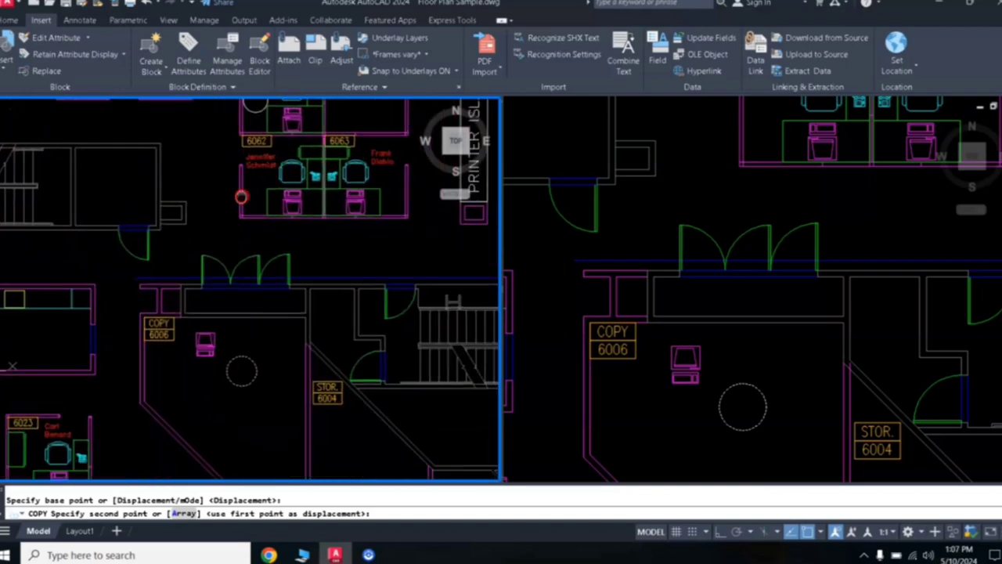
{"action": "scroll", "coordinate": [180, 247], "scroll_direction": "up", "scroll_amount": 1}
{"action": "left_click", "coordinate": [174, 249]}
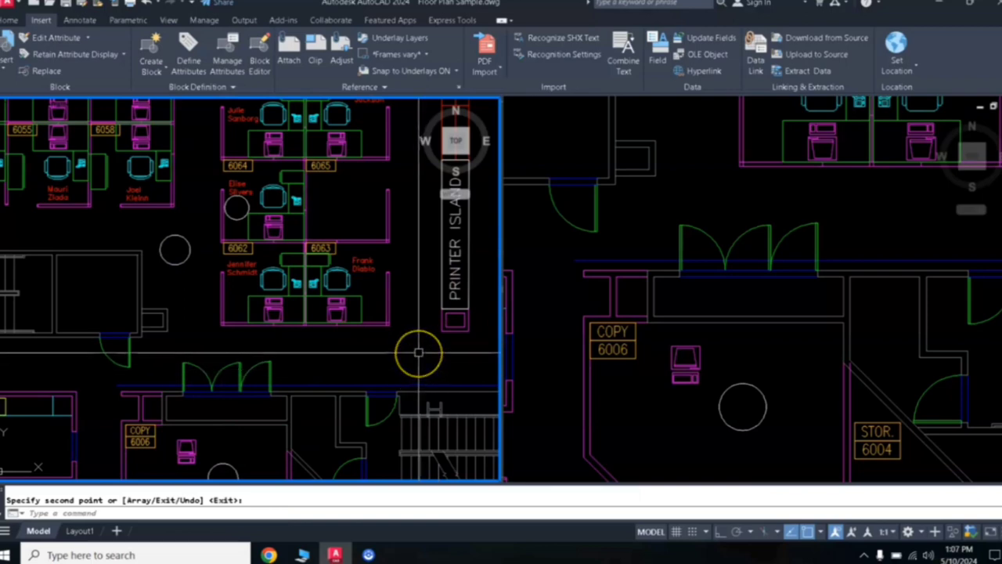
Return the model space to one viewport using the Single configuration of VPORTS
{"action": "key", "text": "Escape"}
{"action": "type", "text": "VP"}
{"action": "left_click", "coordinate": [406, 399]}
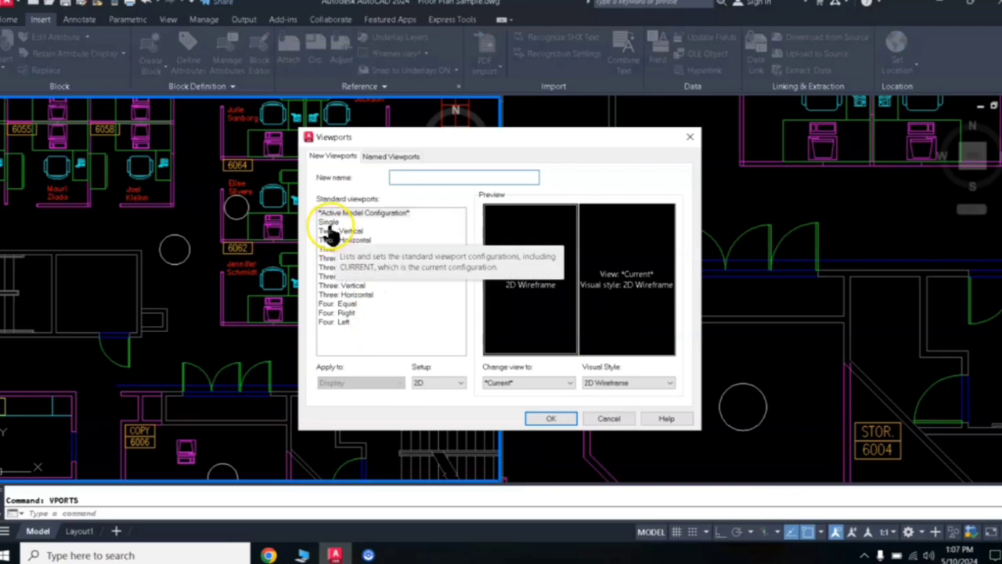
{"action": "left_click", "coordinate": [329, 224]}
{"action": "left_click", "coordinate": [552, 419]}
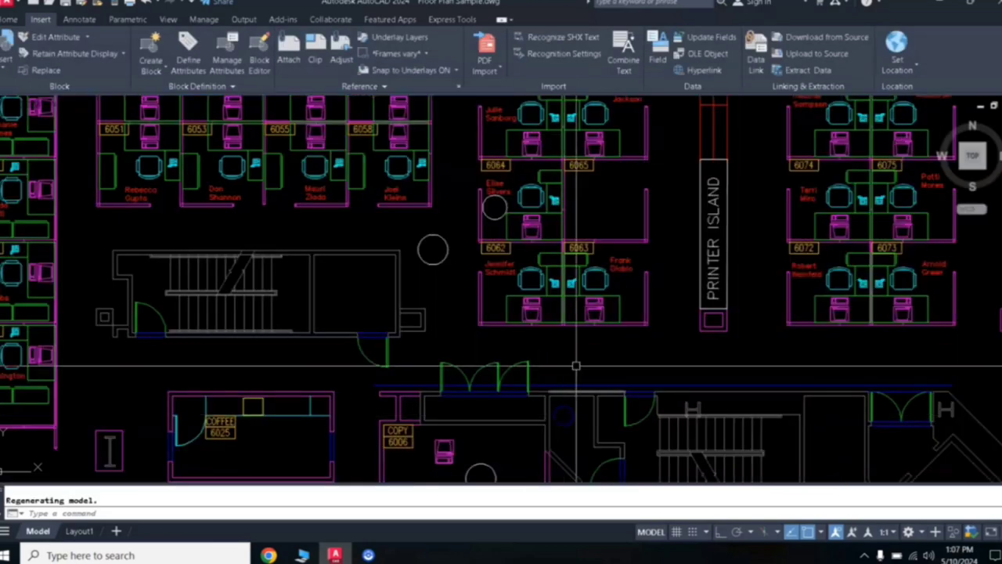
Split the model space into three viewports using the Three: Right configuration of VPORTS
{"action": "scroll", "coordinate": [525, 269], "scroll_direction": "up", "scroll_amount": 4}
{"action": "scroll", "coordinate": [529, 272], "scroll_direction": "down", "scroll_amount": 4}
{"action": "middle_click_drag", "start_coordinate": [530, 253], "coordinate": [609, 347]}
{"action": "middle_click_drag", "start_coordinate": [515, 301], "coordinate": [464, 306]}
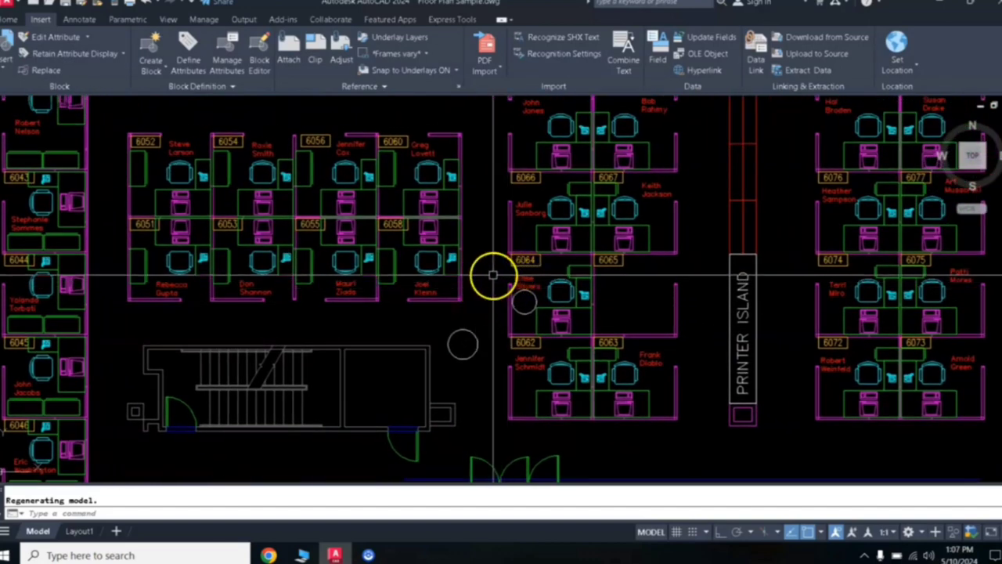
{"action": "type", "text": "vp"}
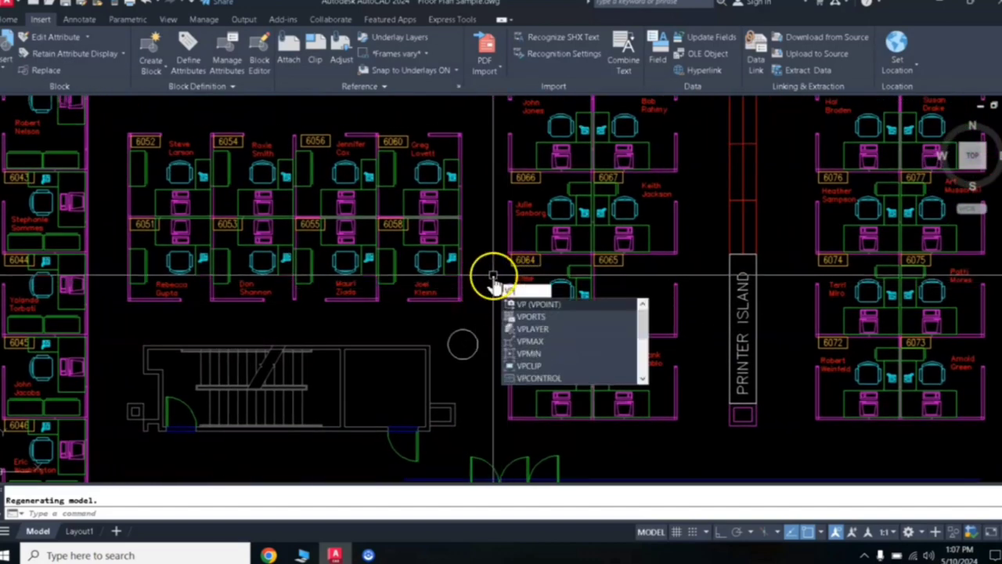
{"action": "left_click", "coordinate": [532, 318]}
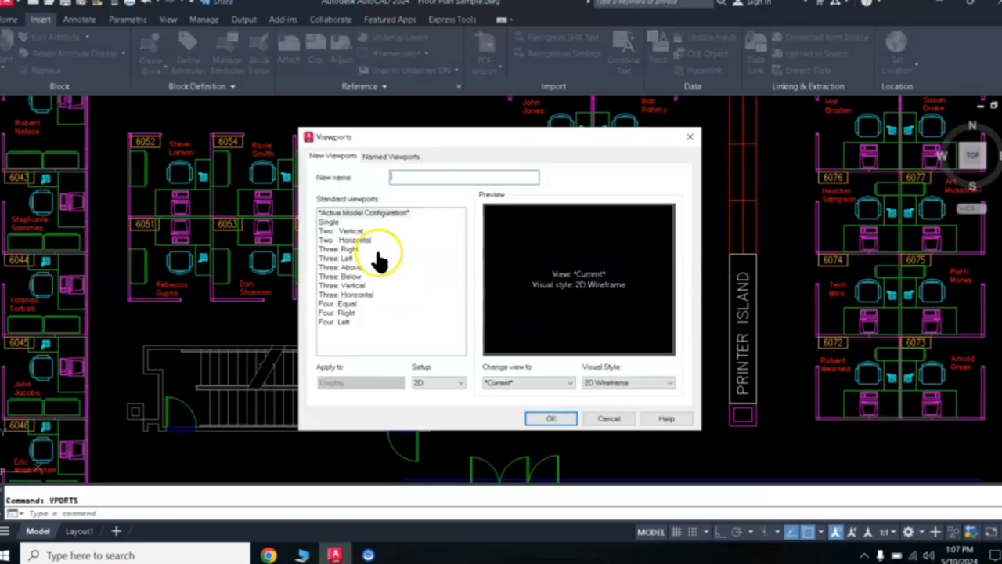
{"action": "left_click", "coordinate": [342, 250]}
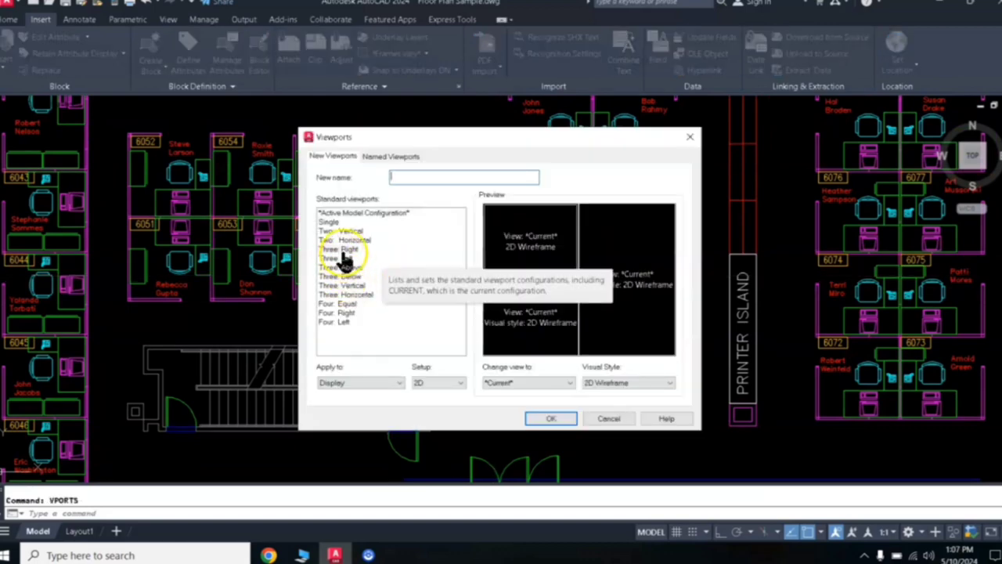
{"action": "left_click", "coordinate": [343, 259]}
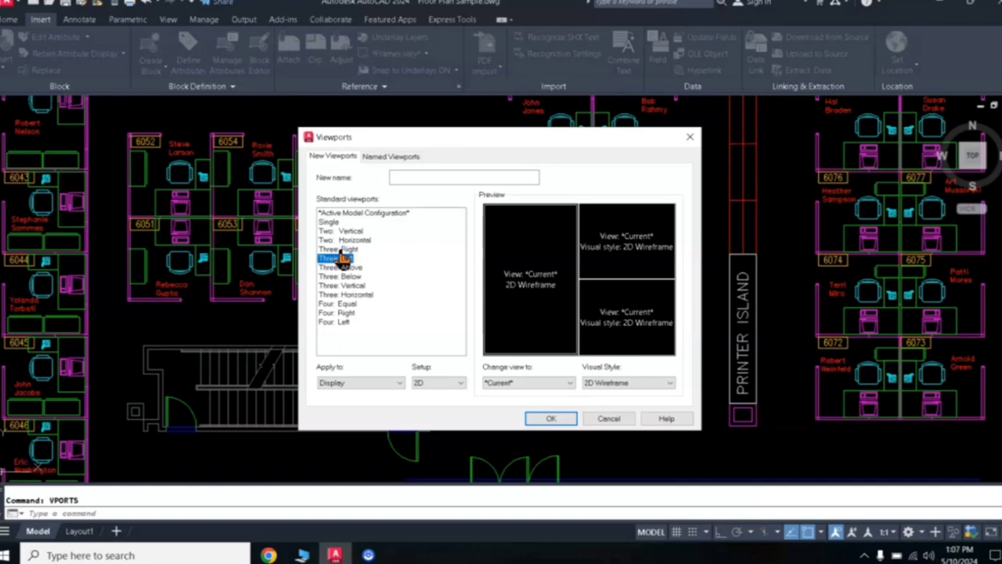
{"action": "left_click", "coordinate": [341, 250]}
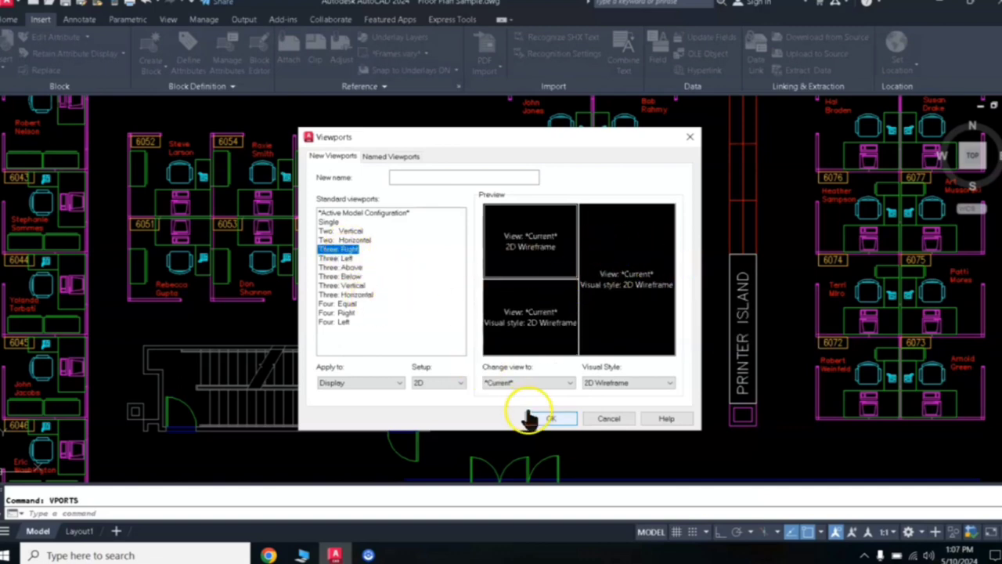
{"action": "left_click", "coordinate": [550, 420]}
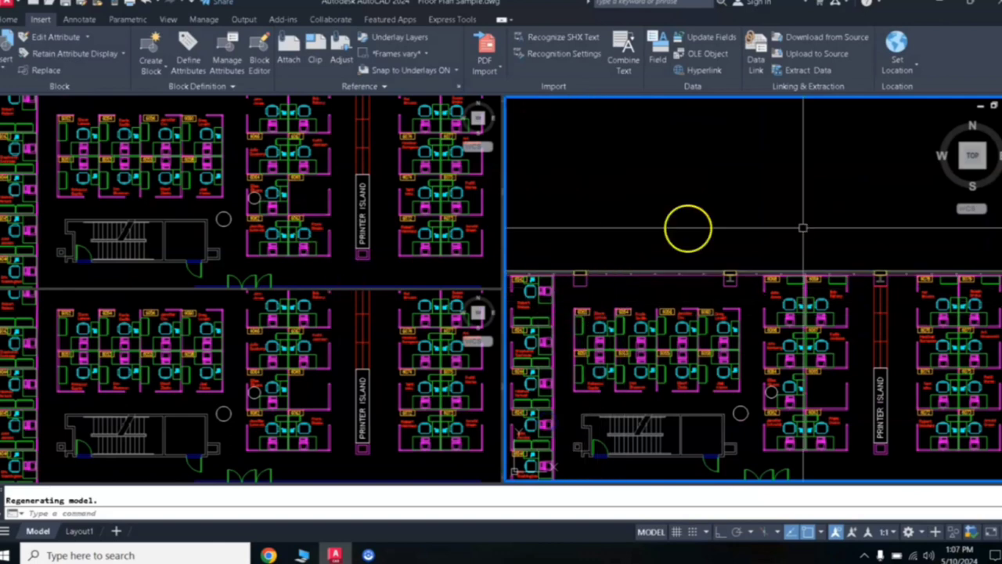
Frame the floor from the cubicles down to the copy room in the right viewport and enlarge cubicles 6064 and 6065 in the upper-left one
{"action": "left_click", "coordinate": [763, 219]}
{"action": "middle_click_drag", "start_coordinate": [776, 313], "coordinate": [771, 202]}
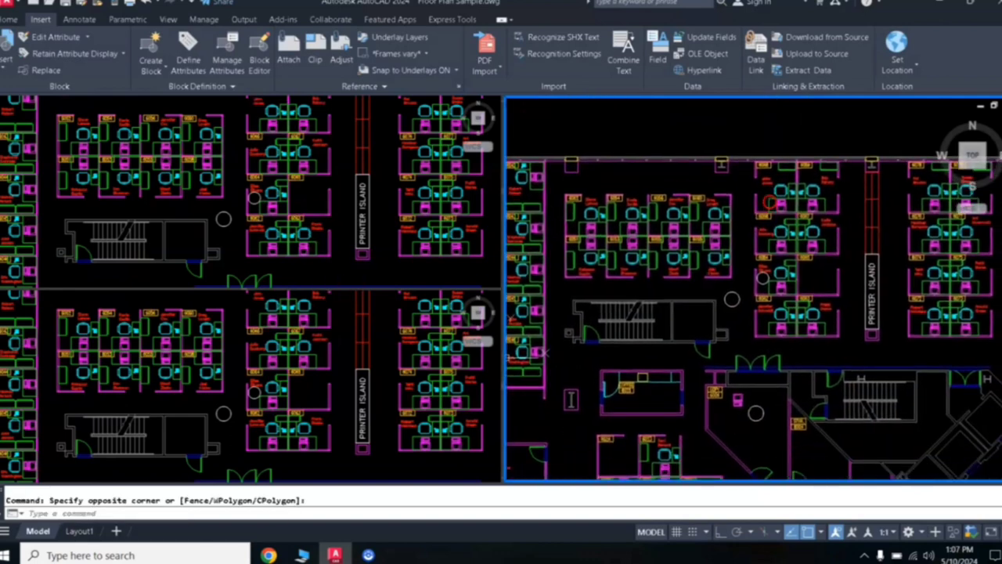
{"action": "middle_click_drag", "start_coordinate": [735, 303], "coordinate": [755, 302]}
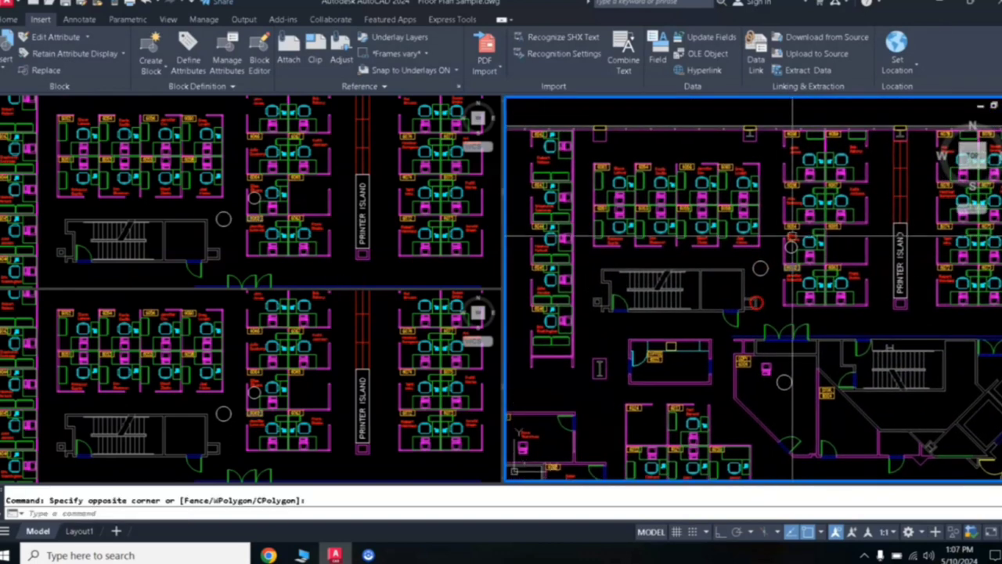
{"action": "left_click", "coordinate": [340, 206]}
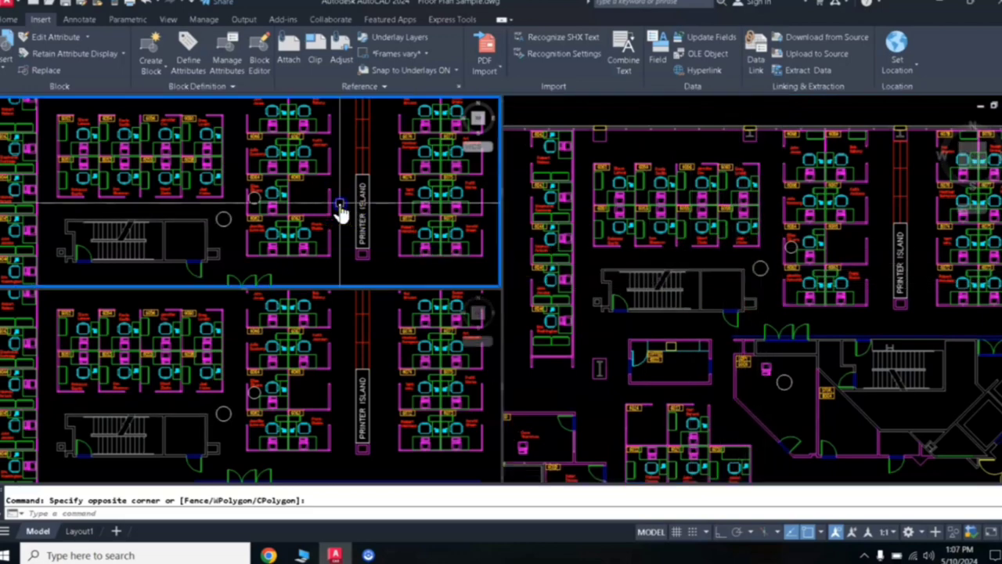
{"action": "scroll", "coordinate": [327, 194], "scroll_direction": "up", "scroll_amount": 8}
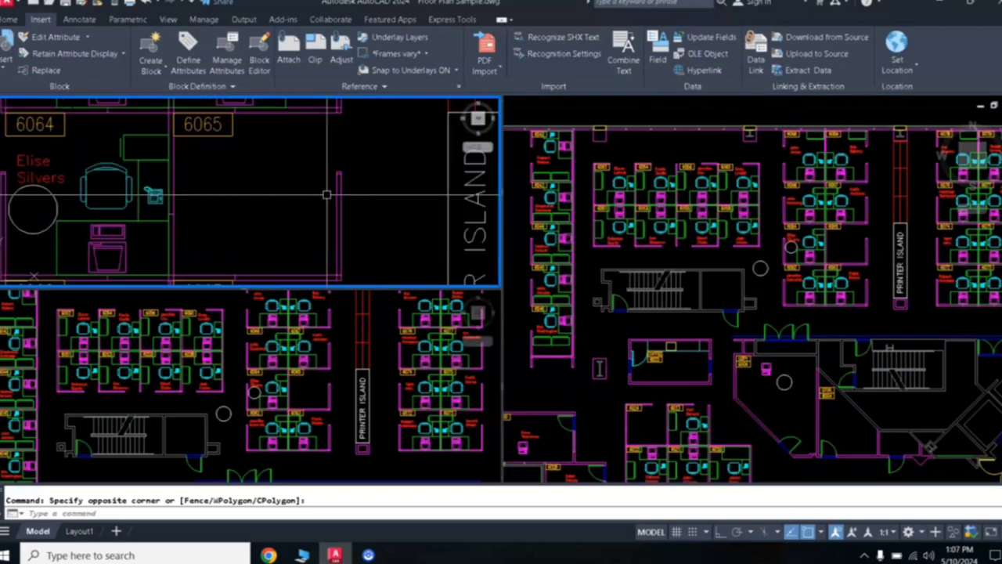
{"action": "scroll", "coordinate": [327, 194], "scroll_direction": "down", "scroll_amount": 4}
{"action": "scroll", "coordinate": [259, 205], "scroll_direction": "up", "scroll_amount": 4}
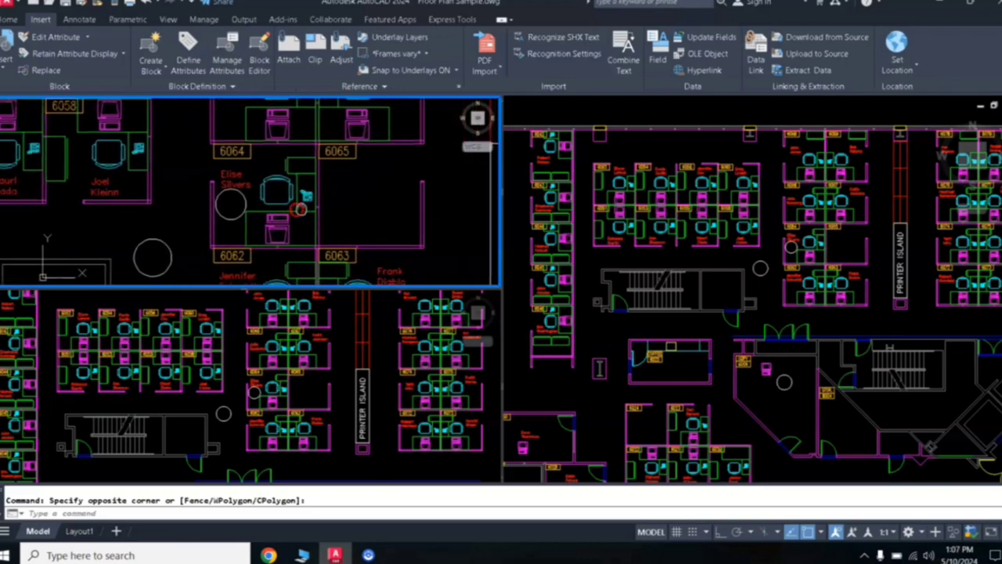
{"action": "scroll", "coordinate": [276, 188], "scroll_direction": "down", "scroll_amount": 3}
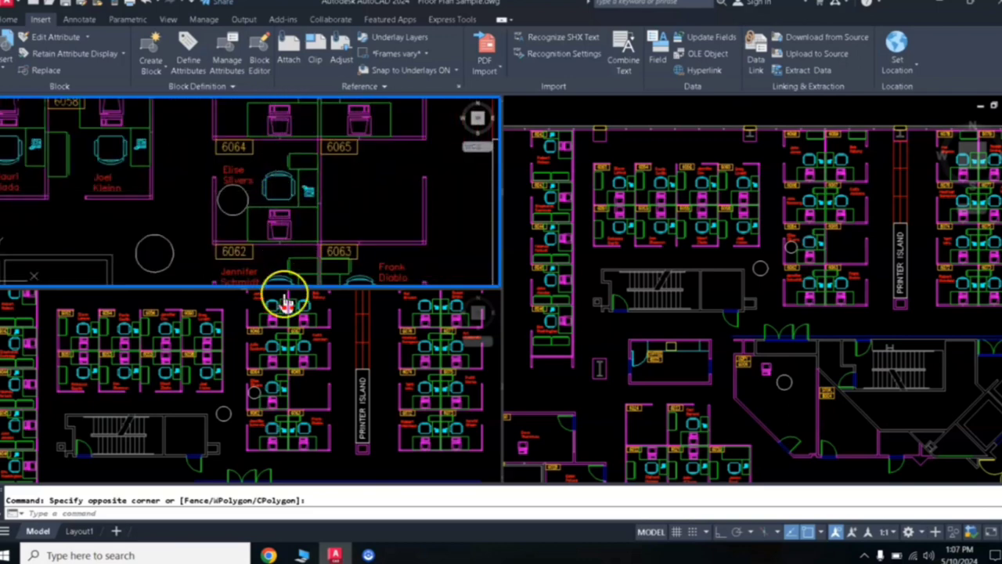
Frame the stairwell and its surrounding corridor in the lower-left viewport
{"action": "left_click", "coordinate": [286, 365]}
{"action": "scroll", "coordinate": [317, 368], "scroll_direction": "up", "scroll_amount": 5}
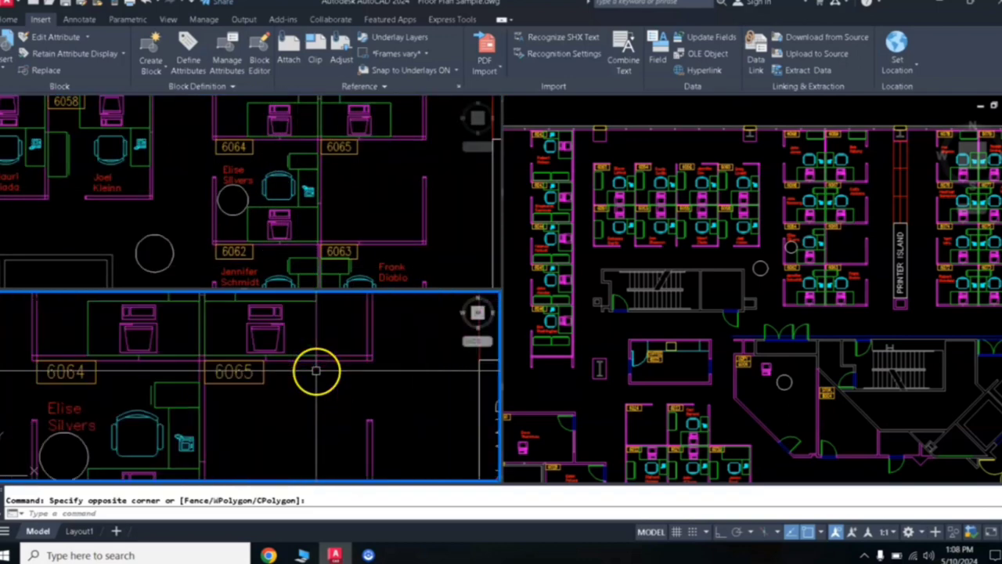
{"action": "scroll", "coordinate": [229, 397], "scroll_direction": "down", "scroll_amount": 2}
{"action": "middle_click_drag", "start_coordinate": [188, 382], "coordinate": [354, 345]}
{"action": "middle_click_drag", "start_coordinate": [239, 376], "coordinate": [351, 349]}
{"action": "middle_click_drag", "start_coordinate": [281, 390], "coordinate": [318, 311]}
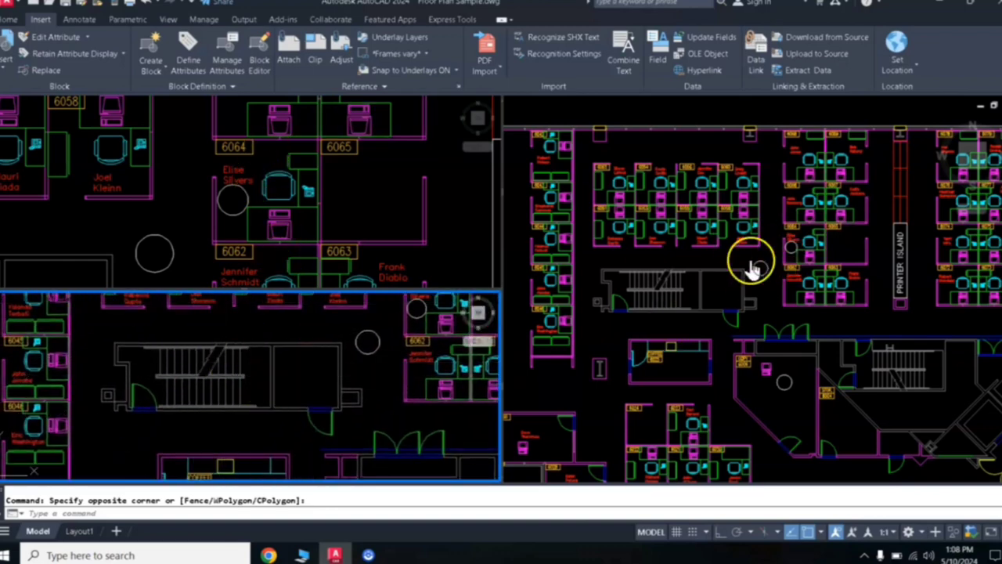
Make the right viewport active and change the model space to the Four: Equal configuration of VPORTS
{"action": "left_click", "coordinate": [732, 282]}
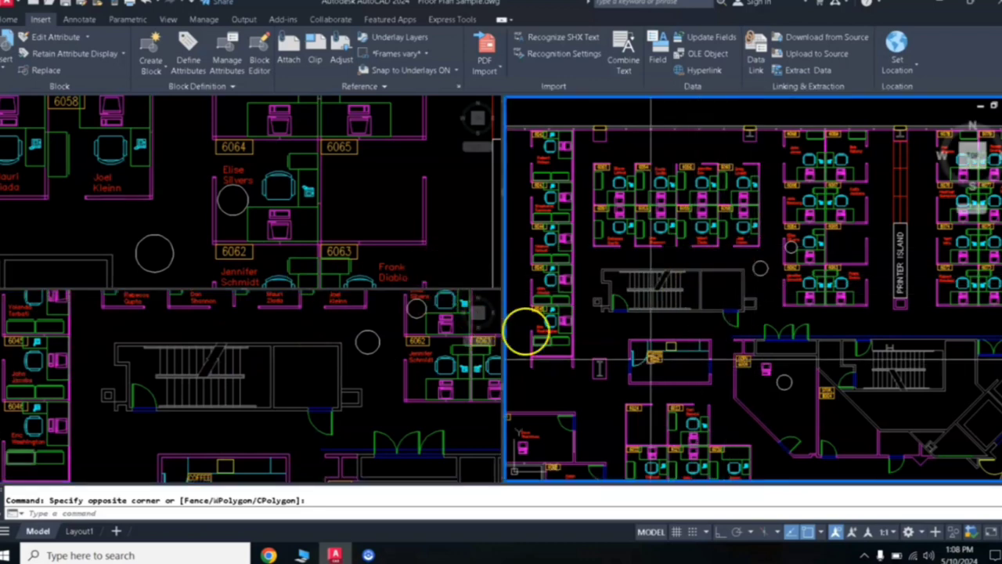
{"action": "type", "text": "VP"}
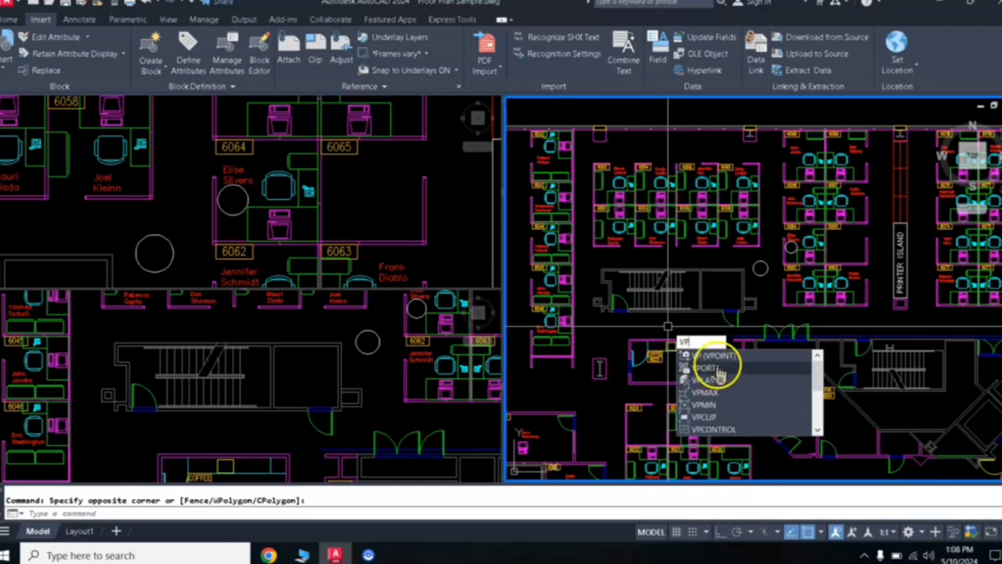
{"action": "left_click", "coordinate": [714, 368]}
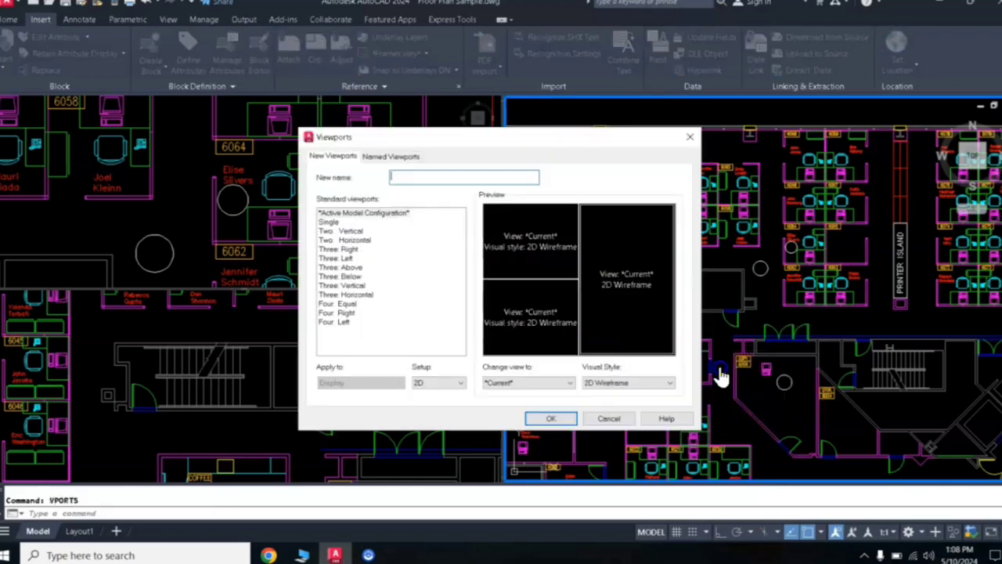
{"action": "left_click", "coordinate": [338, 321]}
{"action": "left_click", "coordinate": [333, 303]}
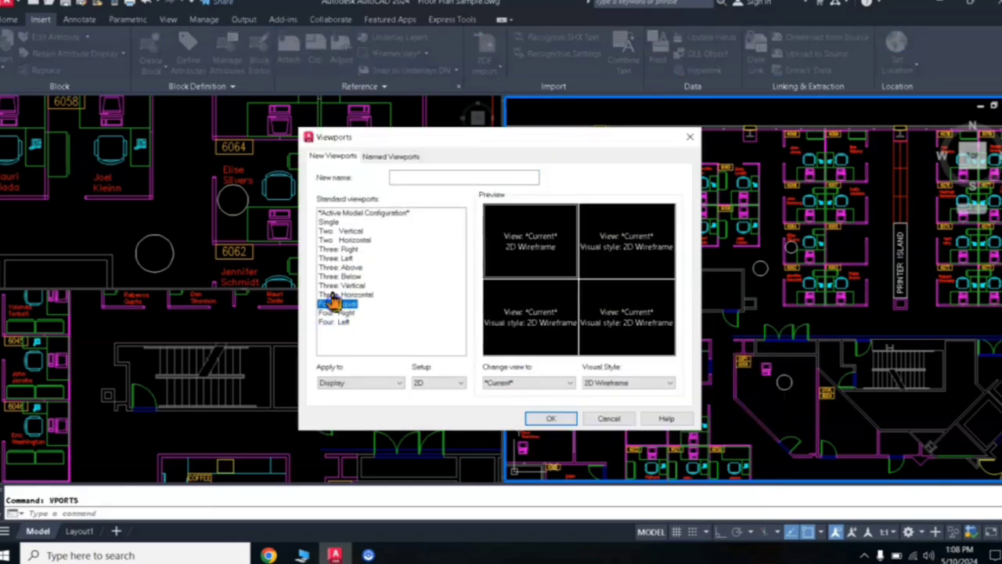
{"action": "left_click", "coordinate": [347, 213]}
{"action": "left_click", "coordinate": [343, 259]}
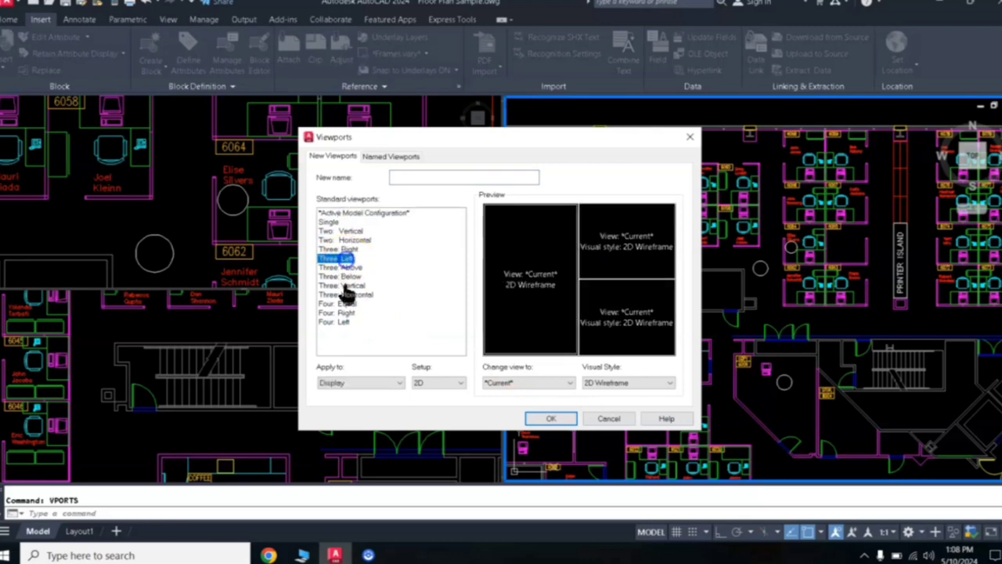
{"action": "left_click", "coordinate": [351, 285]}
{"action": "left_click", "coordinate": [345, 249]}
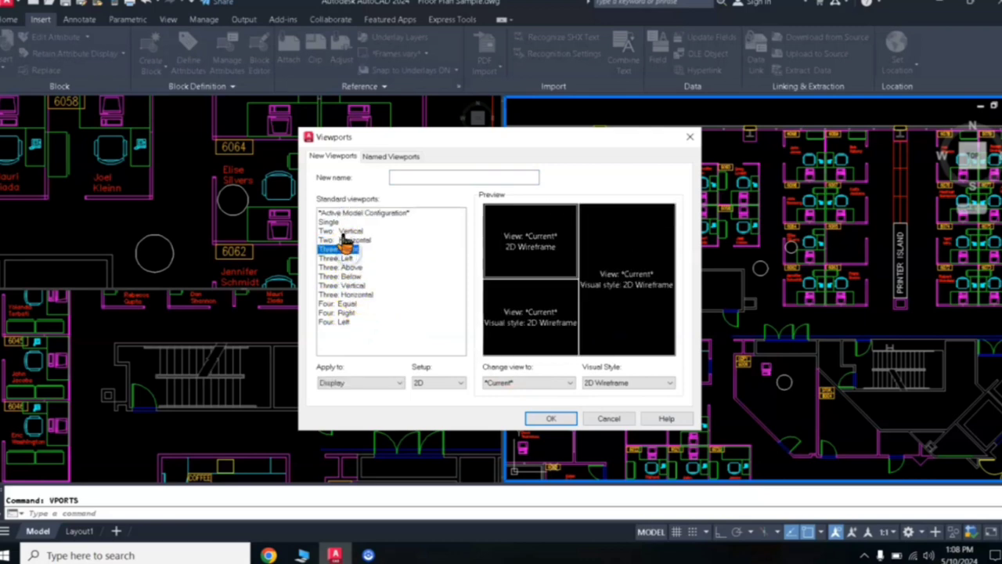
{"action": "left_click", "coordinate": [345, 304]}
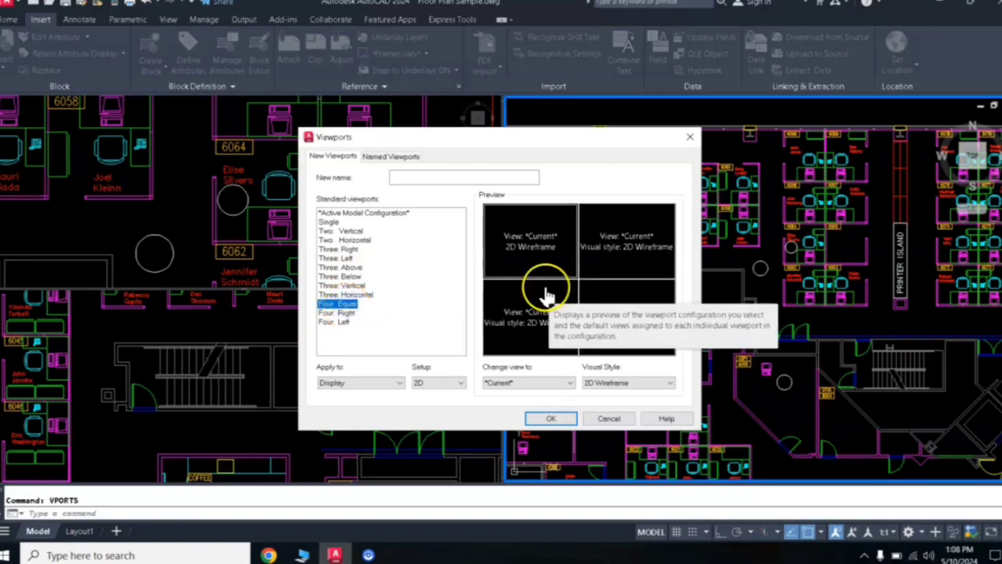
{"action": "left_click", "coordinate": [546, 419]}
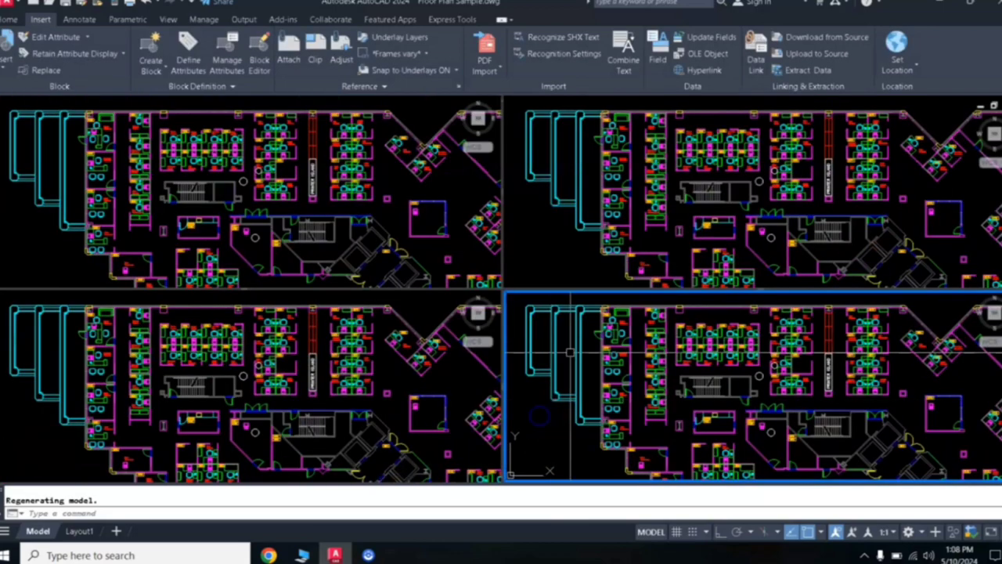
Frame the stairwell with its door in the upper-right viewport and room 6100 in the upper-left viewport
{"action": "left_click", "coordinate": [476, 190]}
{"action": "left_click", "coordinate": [595, 188]}
{"action": "scroll", "coordinate": [671, 197], "scroll_direction": "up", "scroll_amount": 5}
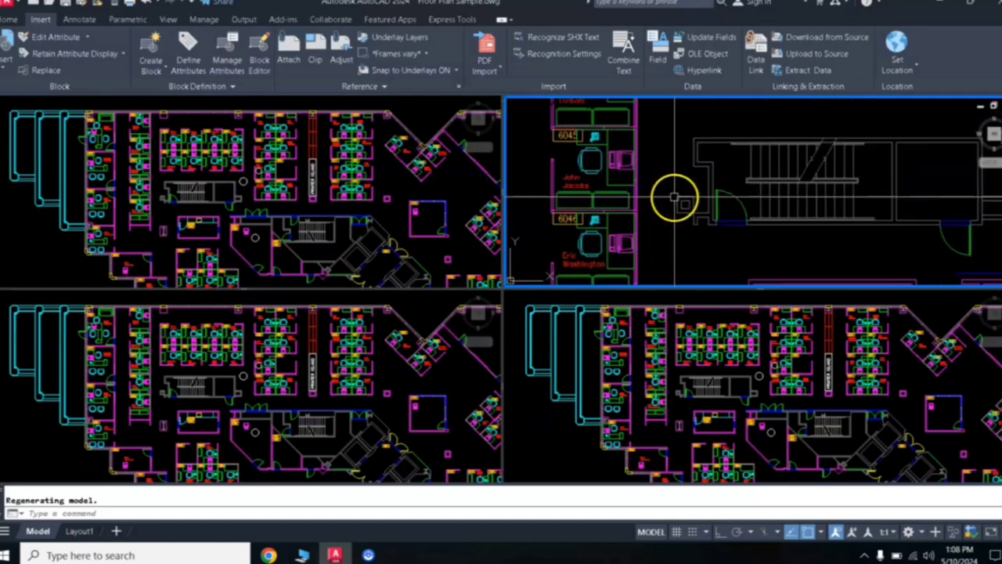
{"action": "scroll", "coordinate": [834, 212], "scroll_direction": "up", "scroll_amount": 3}
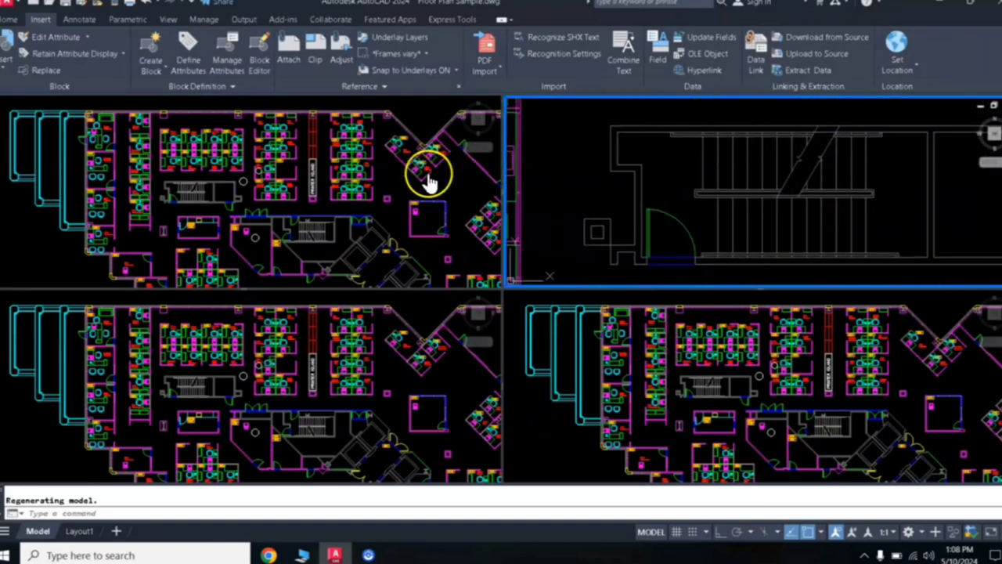
{"action": "left_click", "coordinate": [430, 180]}
{"action": "scroll", "coordinate": [422, 219], "scroll_direction": "up", "scroll_amount": 8}
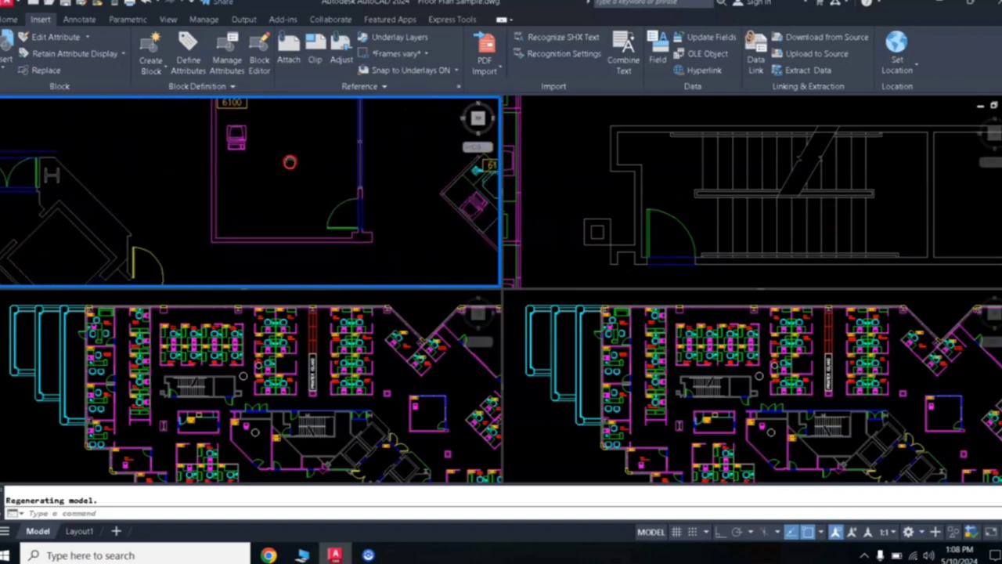
{"action": "middle_click_drag", "start_coordinate": [289, 162], "coordinate": [305, 183]}
Frame cubicles 6062 and 6063 with the Printer Island in the lower-left viewport, and the cubicles on both sides of the island in the lower-right one
{"action": "left_click", "coordinate": [365, 391]}
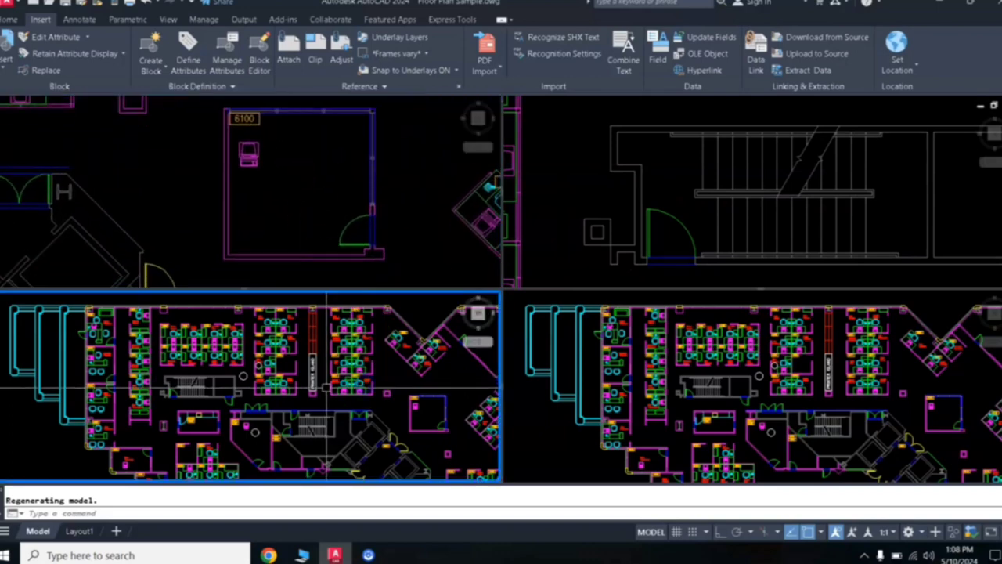
{"action": "scroll", "coordinate": [328, 387], "scroll_direction": "up", "scroll_amount": 5}
{"action": "middle_click_drag", "start_coordinate": [327, 387], "coordinate": [383, 436]}
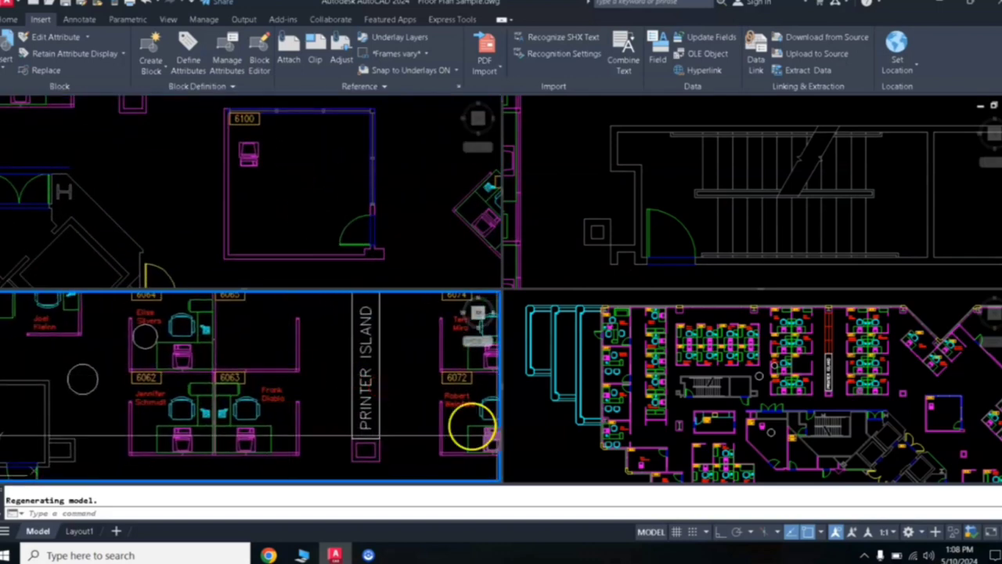
{"action": "left_click", "coordinate": [687, 415]}
{"action": "scroll", "coordinate": [730, 393], "scroll_direction": "up", "scroll_amount": 6}
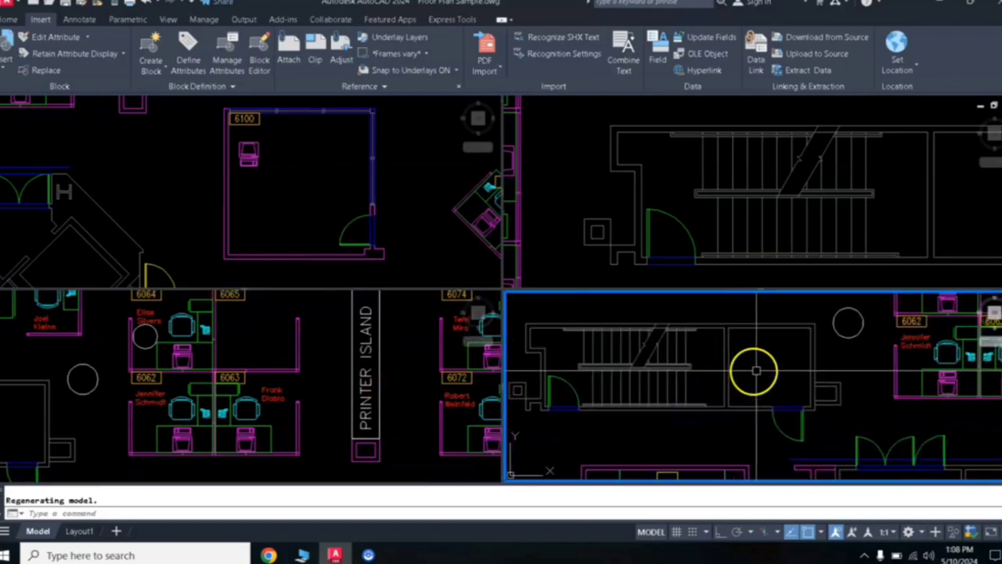
{"action": "middle_click_drag", "start_coordinate": [756, 371], "coordinate": [526, 416]}
{"action": "middle_click_drag", "start_coordinate": [866, 399], "coordinate": [790, 398]}
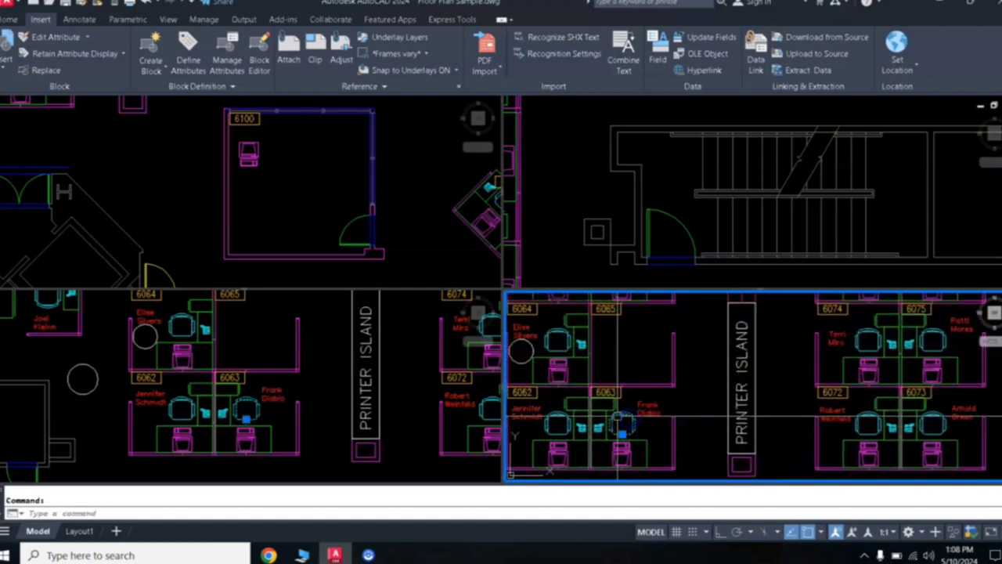
Copy the chair below label 6063 from its center into the stairwell above the door, placing it through the upper-right viewport
{"action": "type", "text": "o"}
{"action": "key", "text": "Return"}
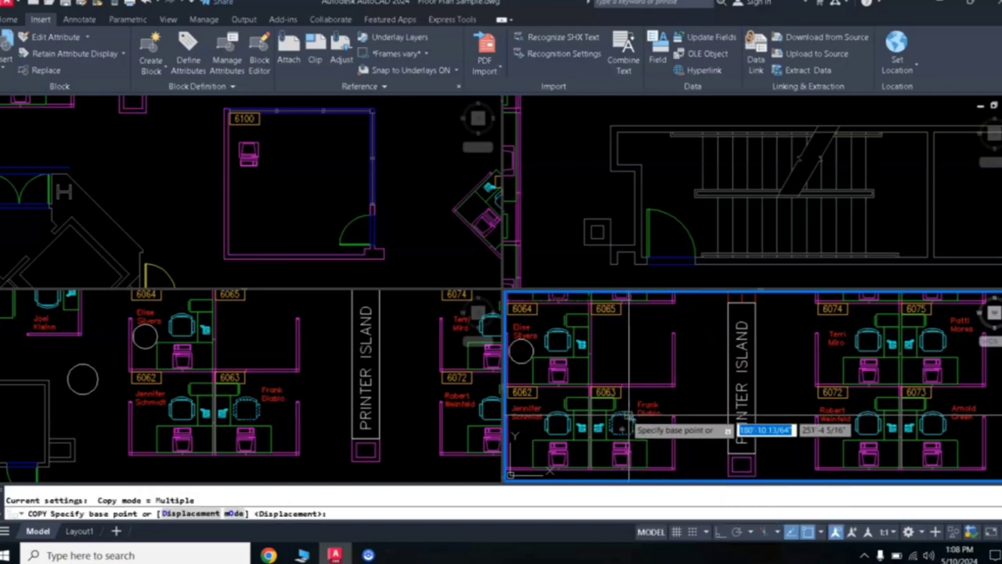
{"action": "left_click", "coordinate": [624, 423]}
{"action": "left_click", "coordinate": [688, 228]}
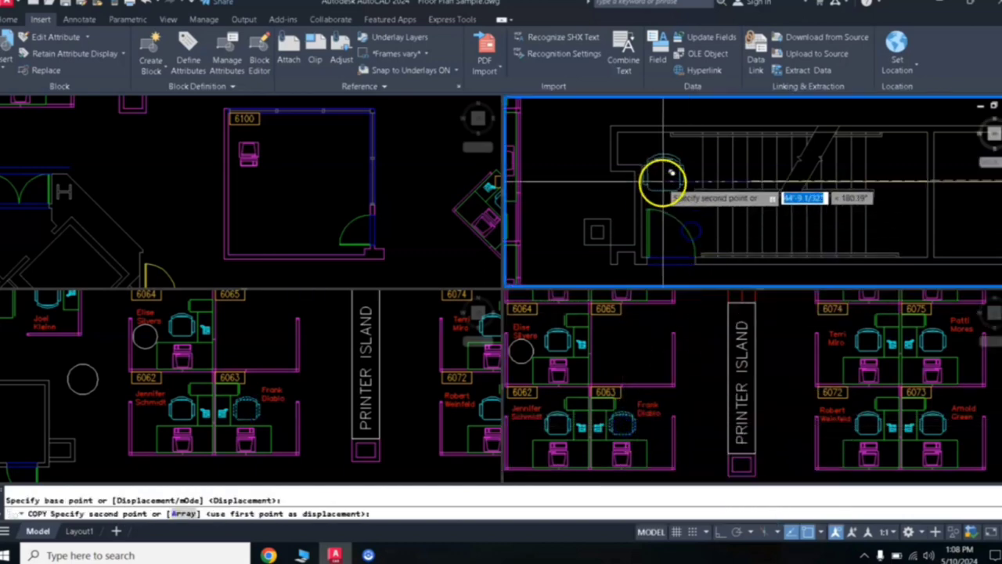
{"action": "left_click", "coordinate": [670, 176]}
Place more chair copies: right of room 6100 through the upper-left viewport, right of the Printer Island through the lower-left, and left of it through the lower-right
{"action": "left_click", "coordinate": [419, 162]}
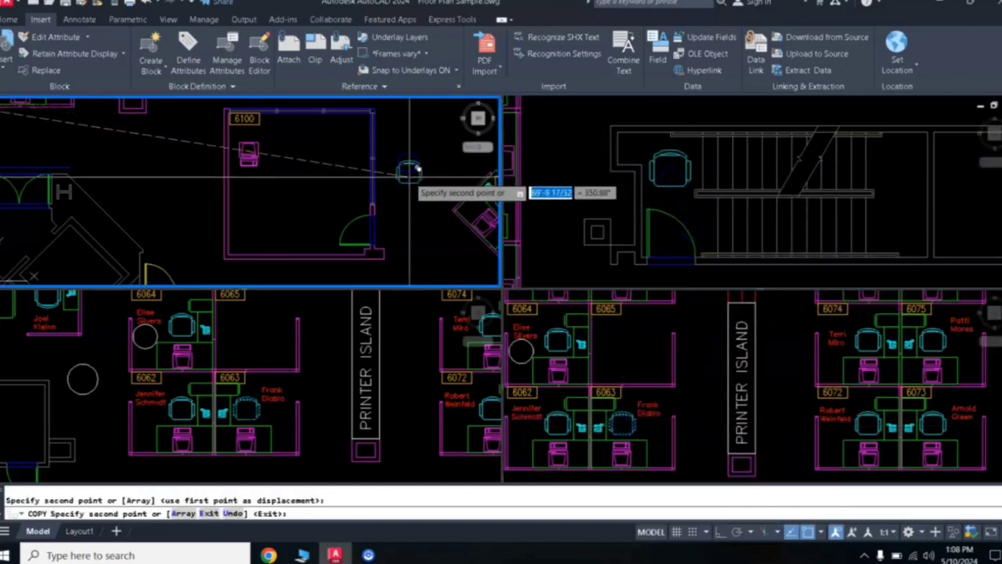
{"action": "left_click", "coordinate": [414, 169]}
{"action": "left_click", "coordinate": [423, 337]}
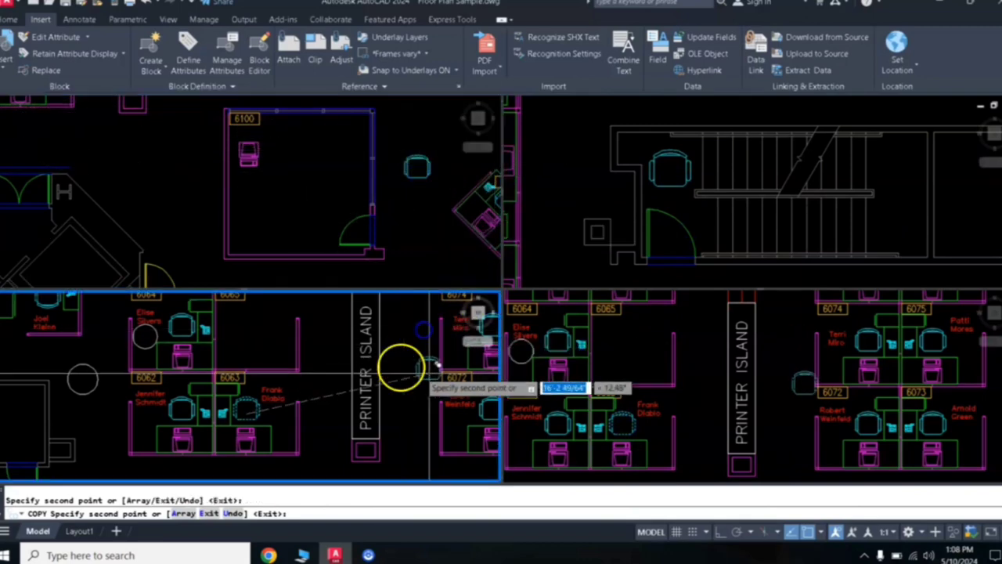
{"action": "left_click", "coordinate": [408, 353]}
{"action": "left_click", "coordinate": [708, 356]}
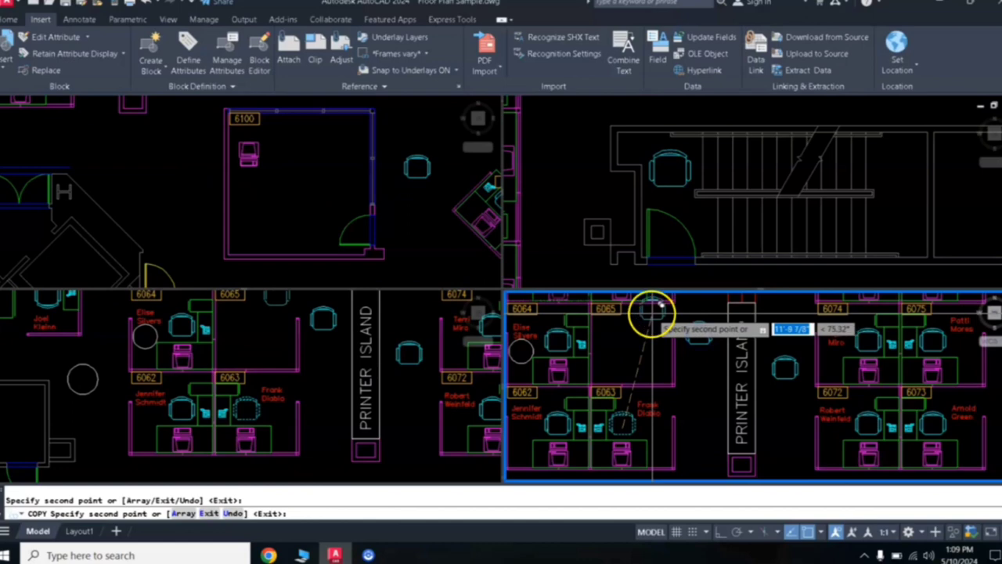
{"action": "key", "text": "Return"}
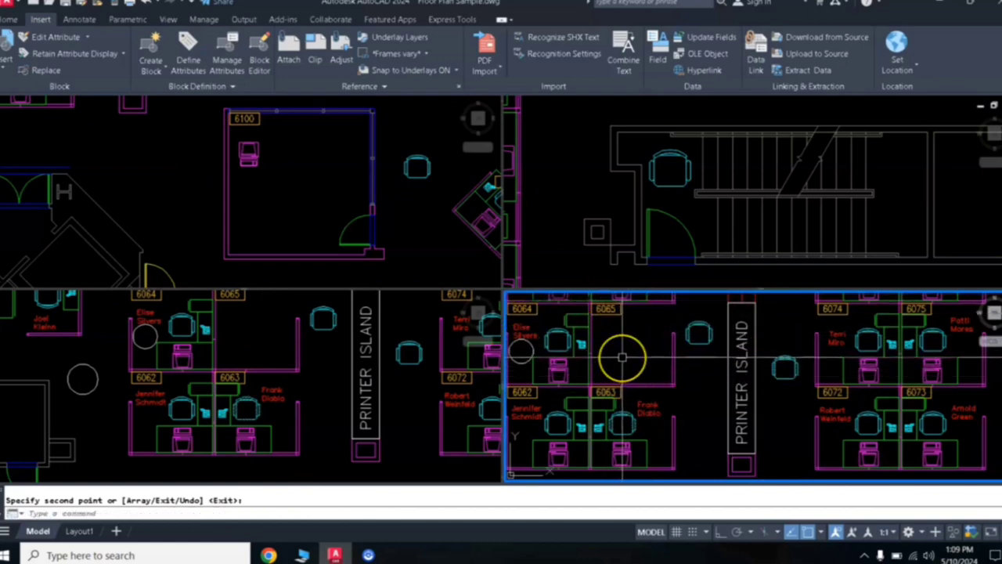
Change the model space to the Single viewport configuration of VPORTS, keeping the view of the lower-right viewport
{"action": "type", "text": "V"}
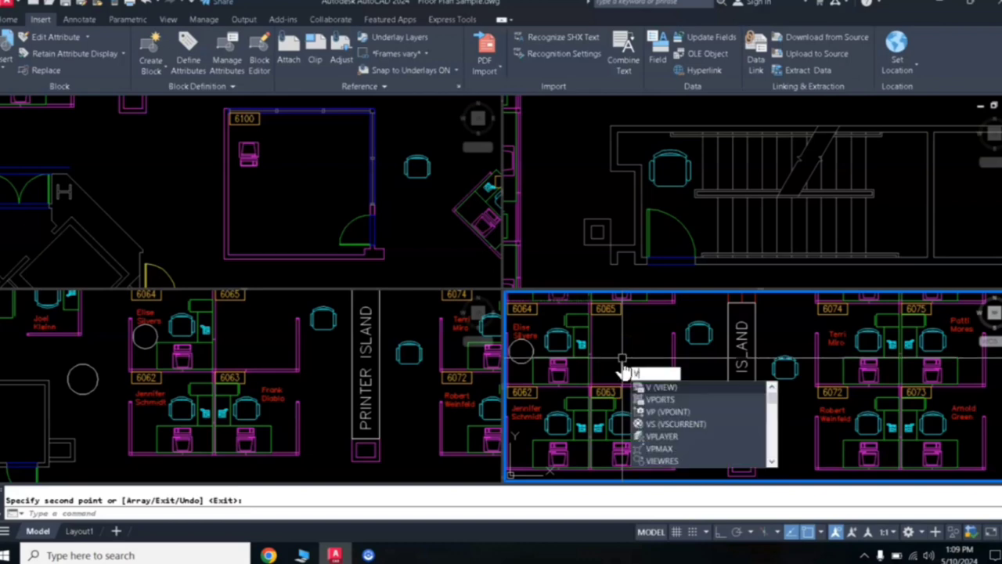
{"action": "type", "text": "P"}
{"action": "left_click", "coordinate": [661, 400]}
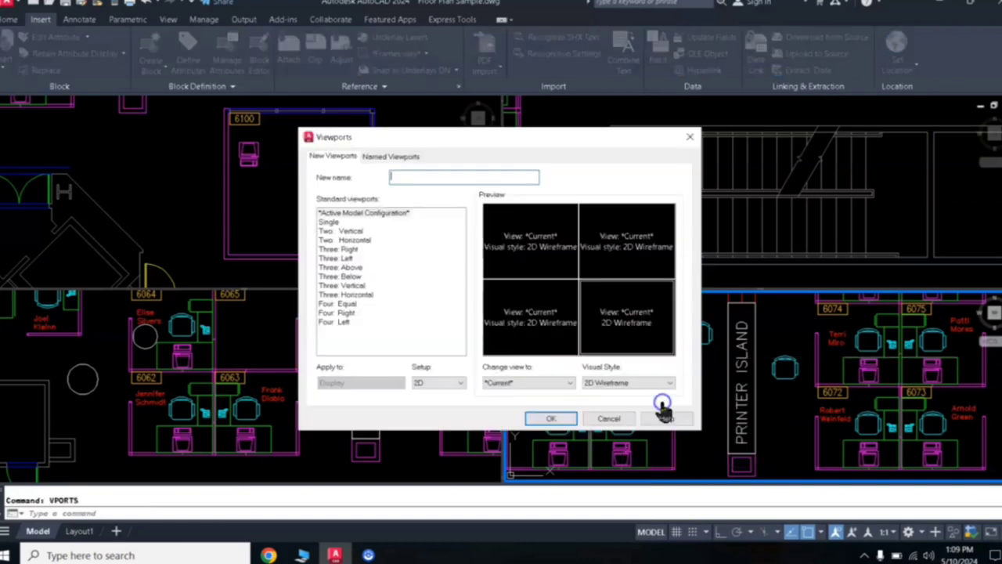
{"action": "left_click", "coordinate": [329, 222]}
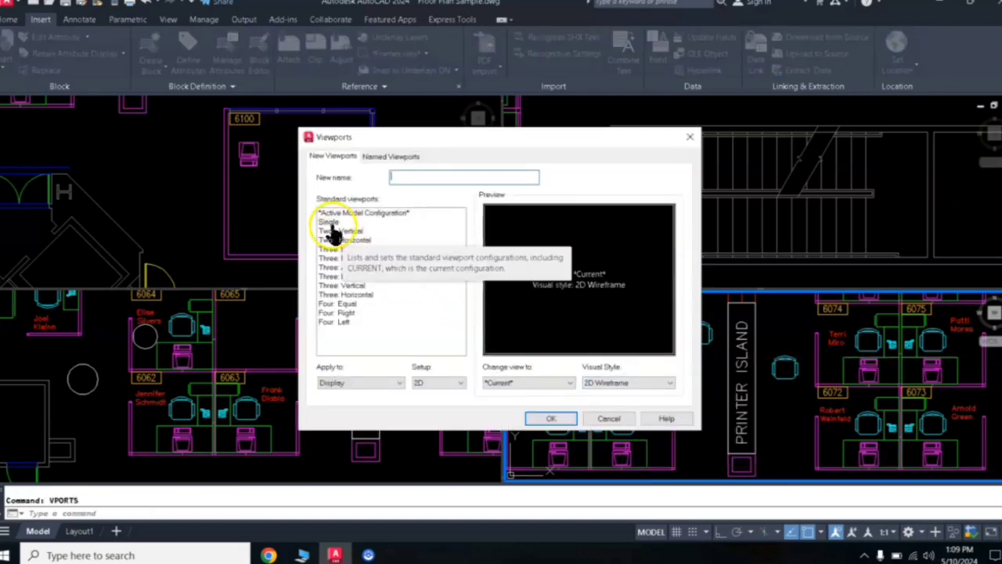
{"action": "left_click", "coordinate": [549, 419]}
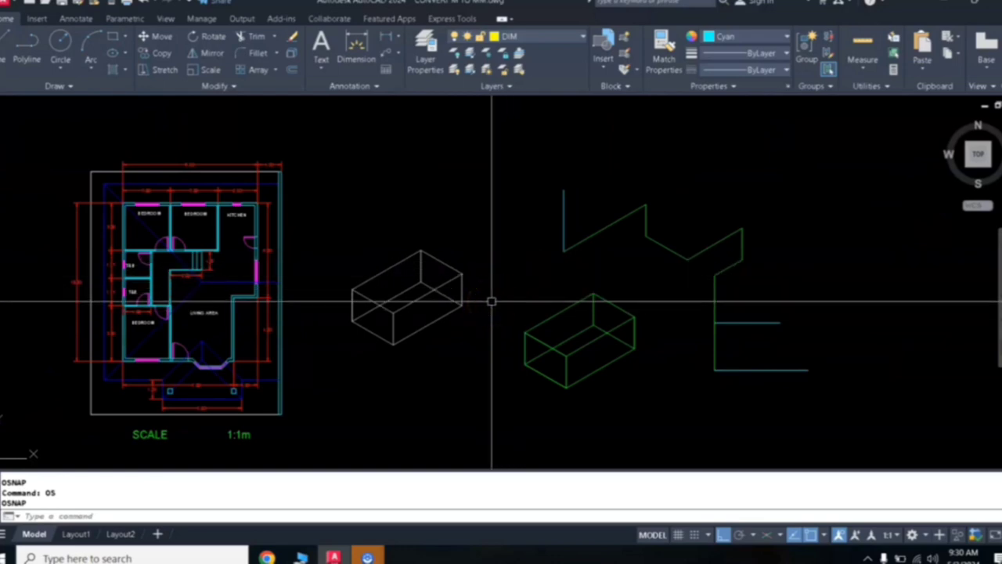
Examine the house floor plan, the two isometric boxes and the open polylines in the drawing
{"action": "scroll", "coordinate": [492, 301], "scroll_direction": "up", "scroll_amount": 2}
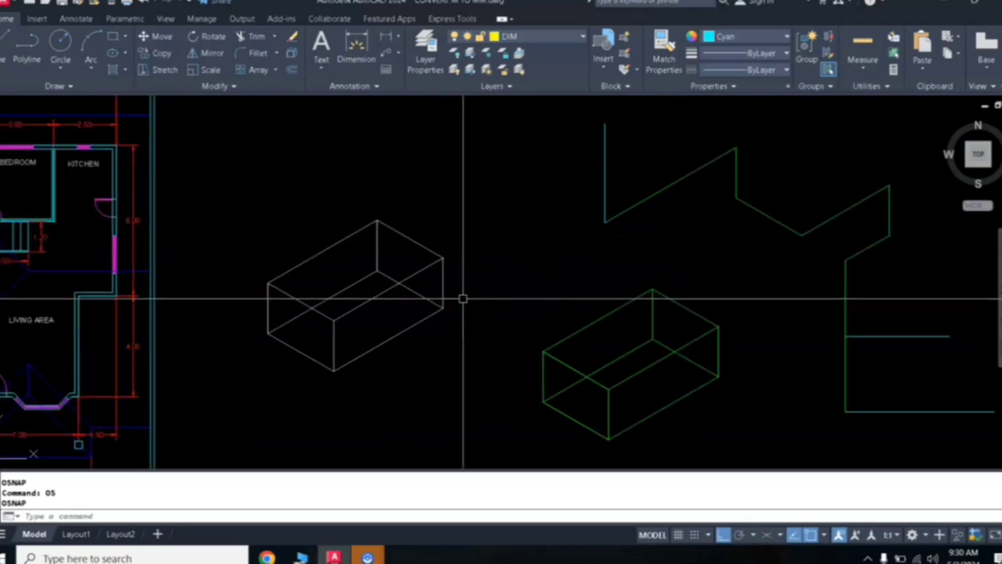
{"action": "middle_click_drag", "start_coordinate": [347, 298], "coordinate": [666, 264]}
{"action": "scroll", "coordinate": [559, 278], "scroll_direction": "down", "scroll_amount": 2}
{"action": "scroll", "coordinate": [436, 273], "scroll_direction": "up", "scroll_amount": 2}
{"action": "scroll", "coordinate": [436, 273], "scroll_direction": "up", "scroll_amount": 2}
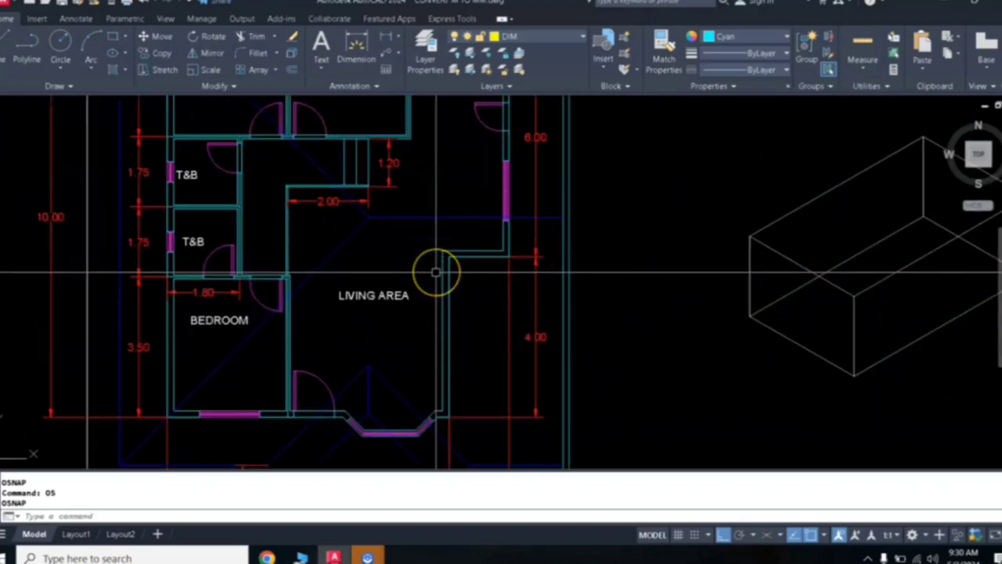
{"action": "scroll", "coordinate": [436, 273], "scroll_direction": "down", "scroll_amount": 4}
{"action": "middle_click_drag", "start_coordinate": [607, 289], "coordinate": [426, 311]}
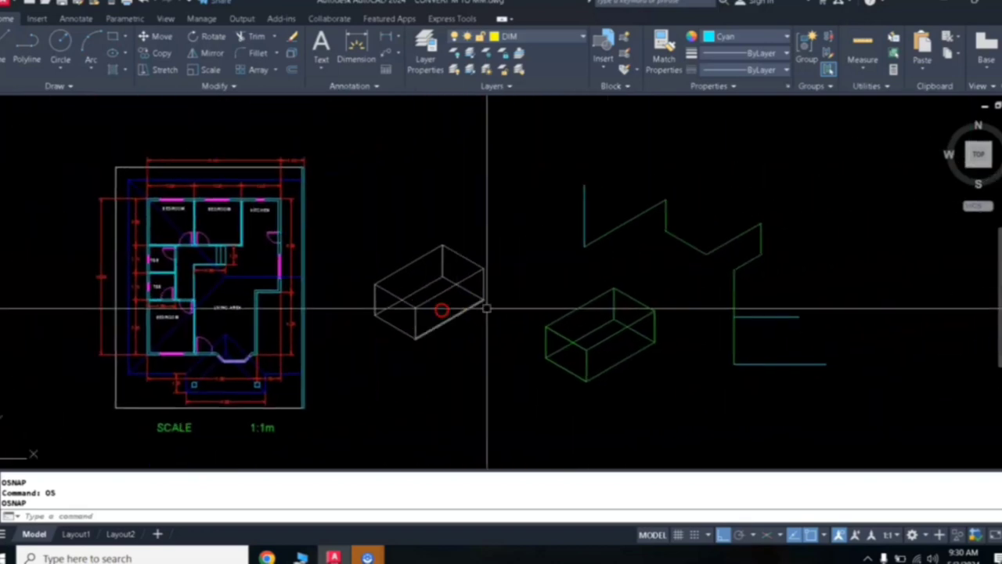
{"action": "scroll", "coordinate": [503, 304], "scroll_direction": "up", "scroll_amount": 2}
{"action": "scroll", "coordinate": [517, 304], "scroll_direction": "down", "scroll_amount": 3}
{"action": "scroll", "coordinate": [579, 305], "scroll_direction": "up", "scroll_amount": 3}
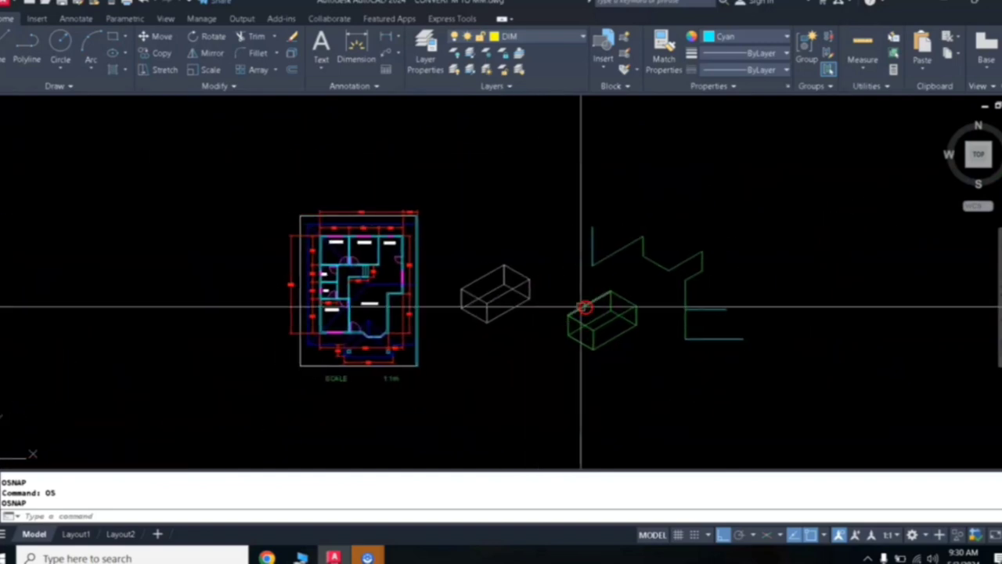